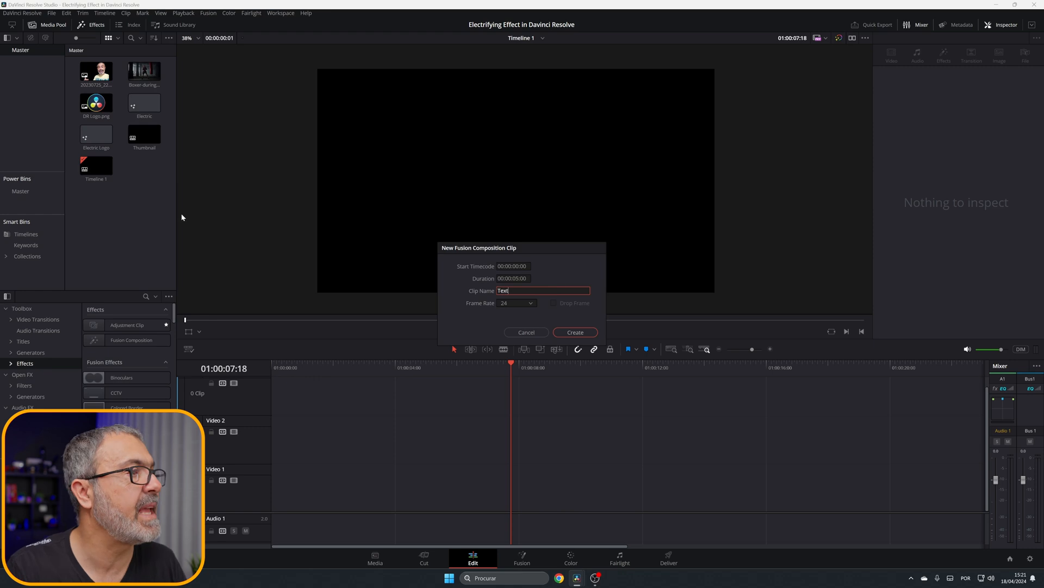
# - Create the Fusion composition clip named "Text", open it on the Fusion page, and enlarge the node area
pyautogui.press('Return')
pyautogui.doubleClick(147, 138)
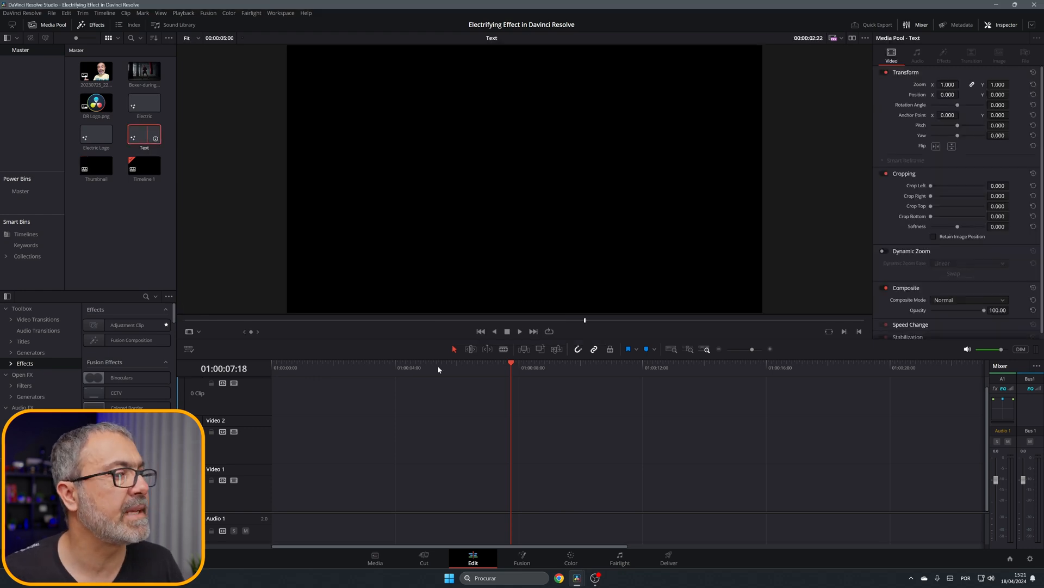
pyautogui.click(521, 558)
pyautogui.moveTo(359, 435); pyautogui.dragTo(582, 463)
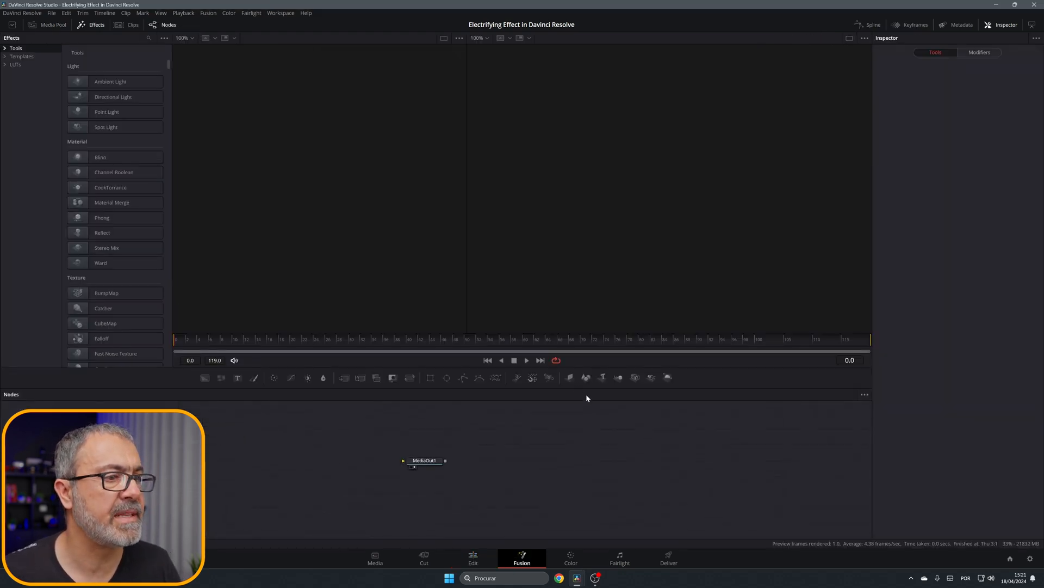
pyautogui.moveTo(592, 385); pyautogui.dragTo(595, 362)
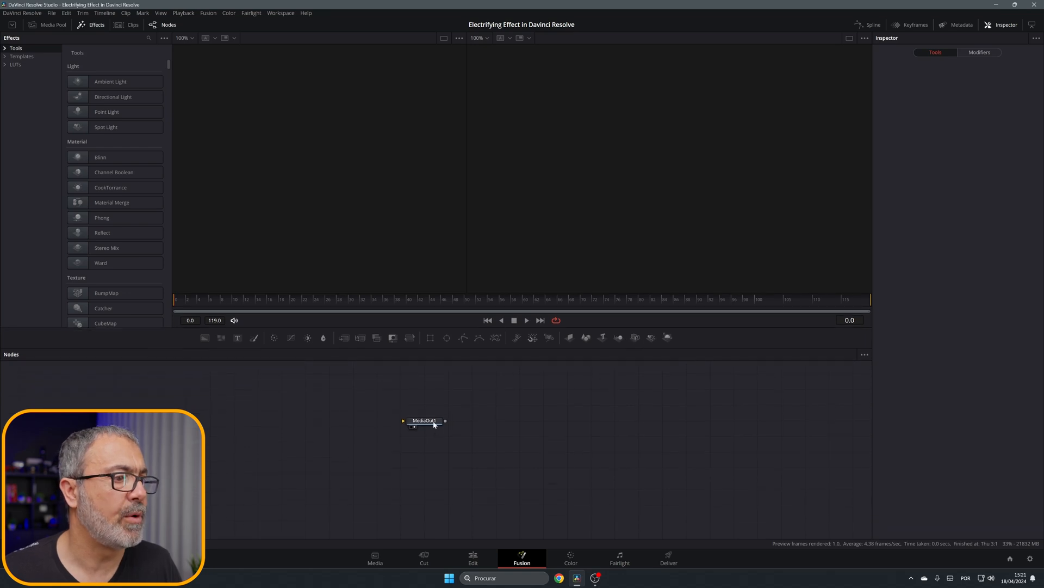
# - Make room before the MediaOut node, feed a Text+ node into it, and enter the text "RESOLVE"
pyautogui.moveTo(434, 424); pyautogui.dragTo(672, 472)
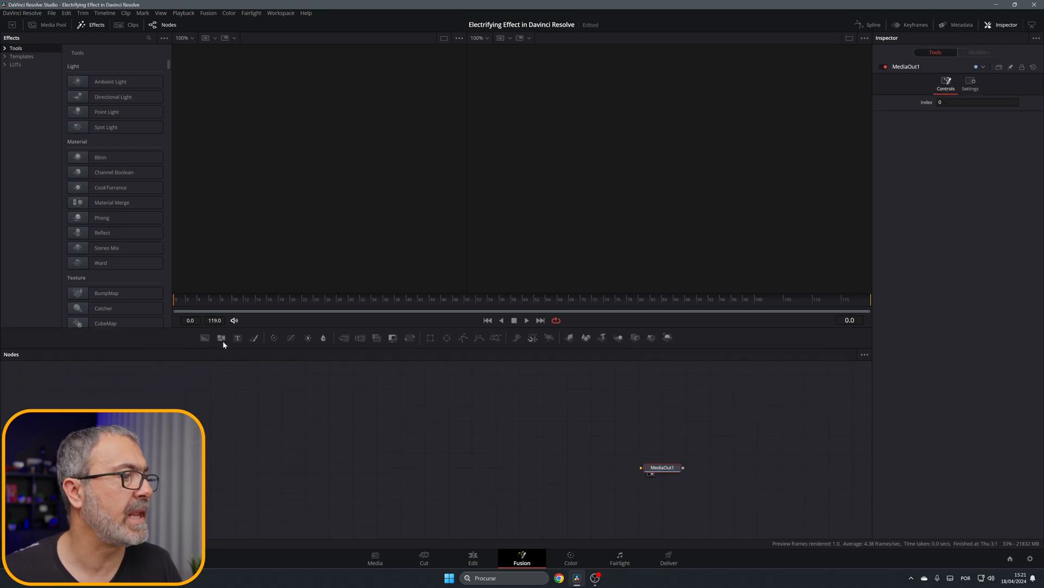
pyautogui.moveTo(238, 337); pyautogui.dragTo(650, 468)
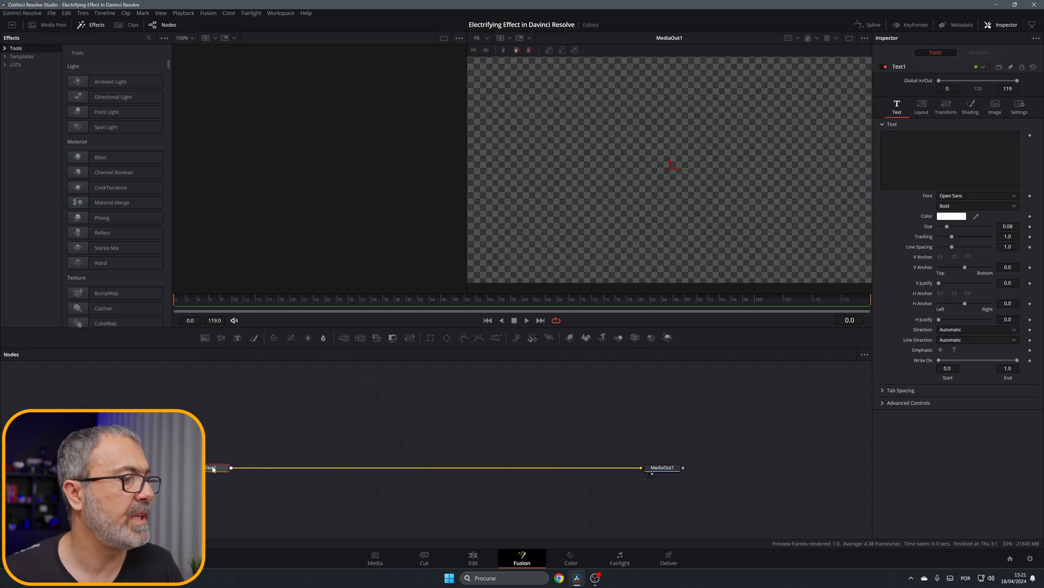
pyautogui.click(941, 153)
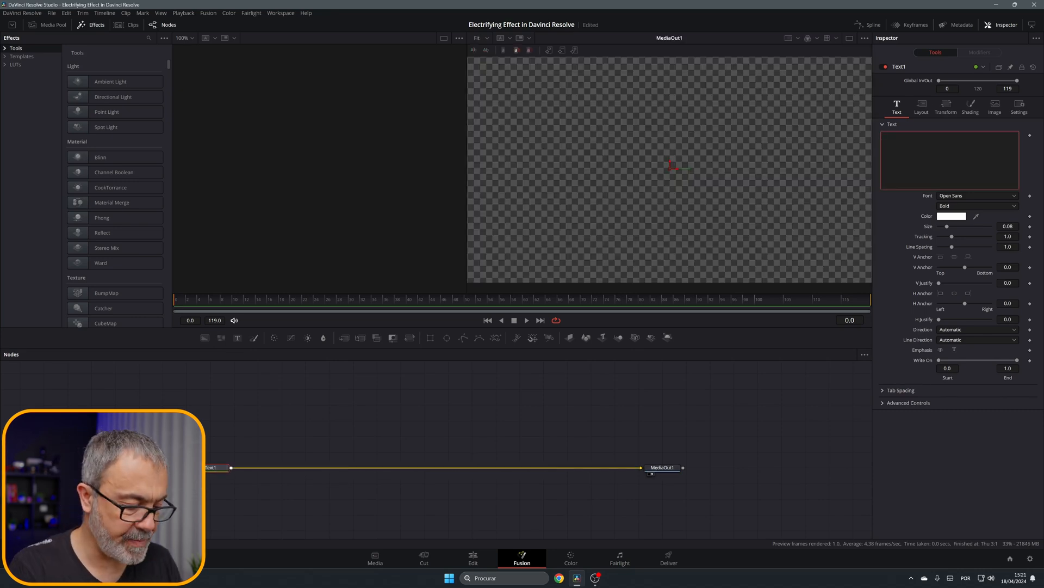
pyautogui.write('RESOLVE')
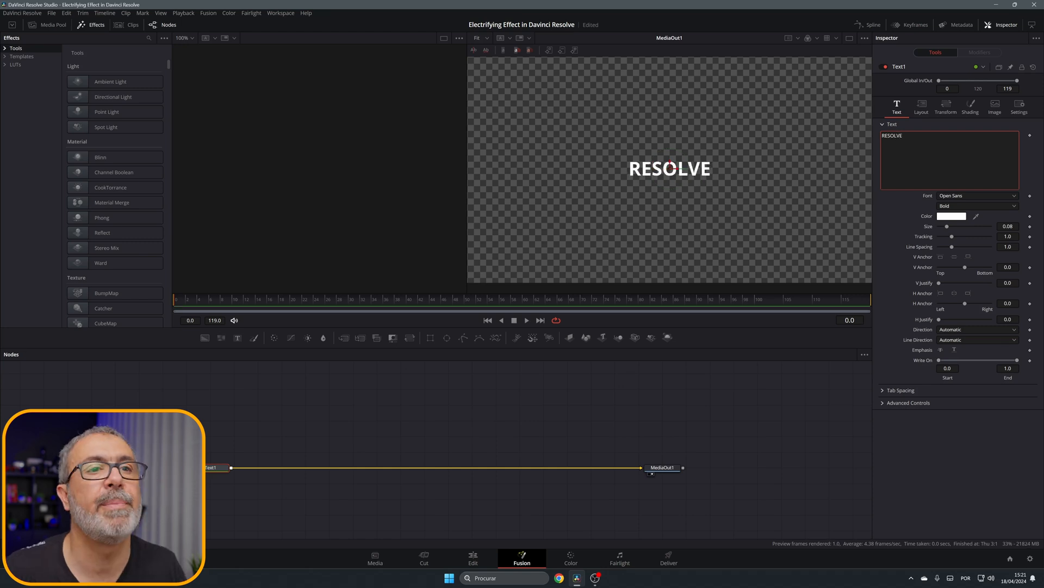
# - Set the RESOLVE text to the Montserrat font in the Black style, with a size of about 0.1433
pyautogui.click(977, 196)
pyautogui.click(957, 212)
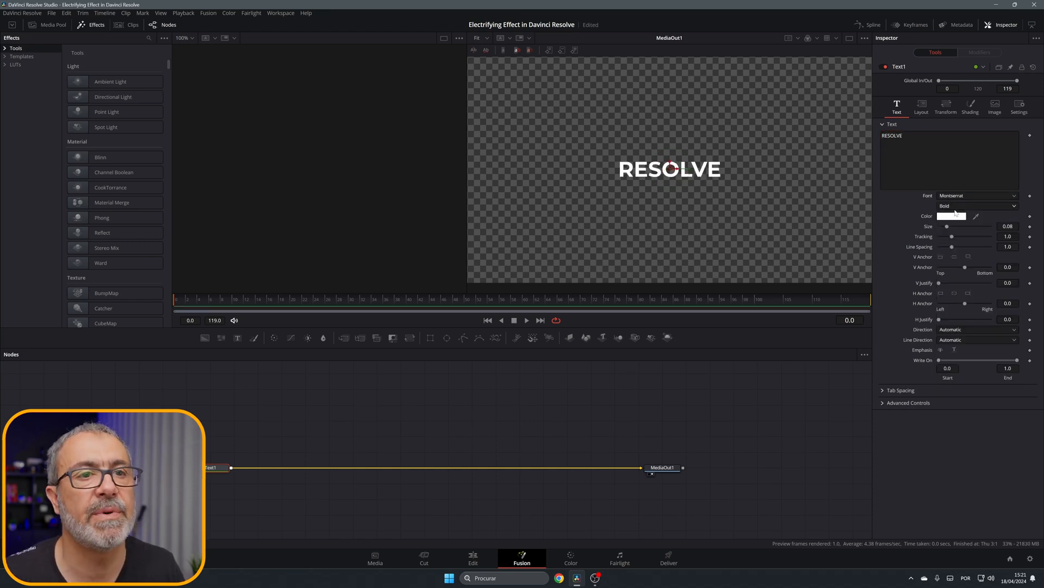
pyautogui.click(957, 206)
pyautogui.click(950, 289)
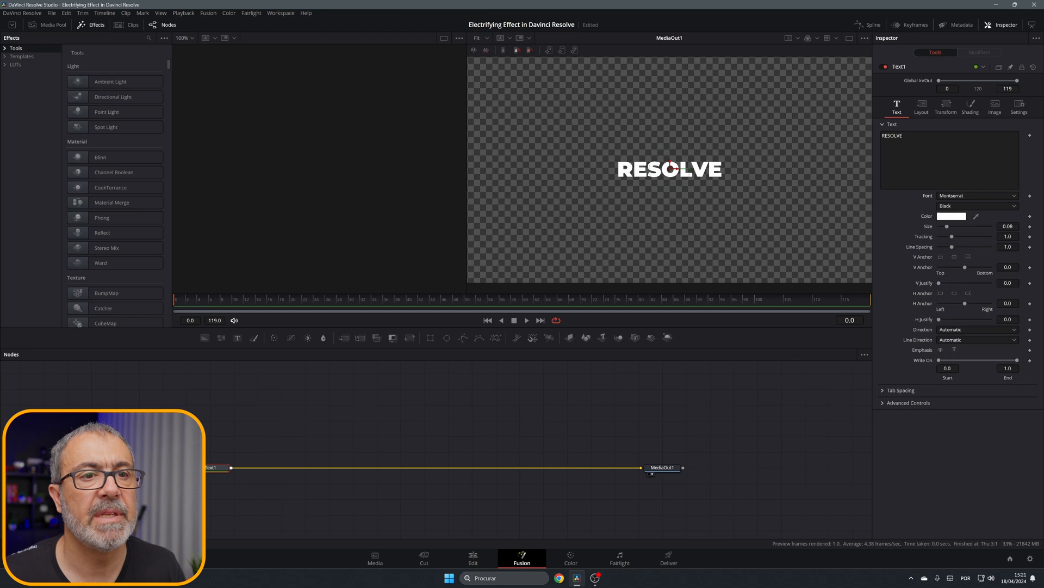
pyautogui.moveTo(947, 227); pyautogui.dragTo(953, 226)
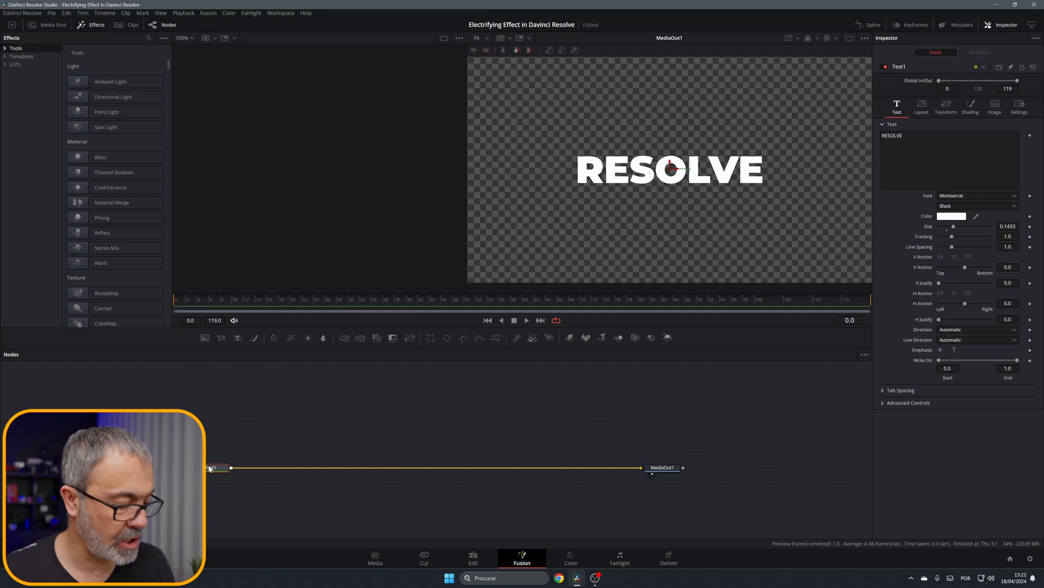
# - Add an Edge Detect node after the text node and set its edge width to about 0.128
pyautogui.hotkey('shift', 'space')
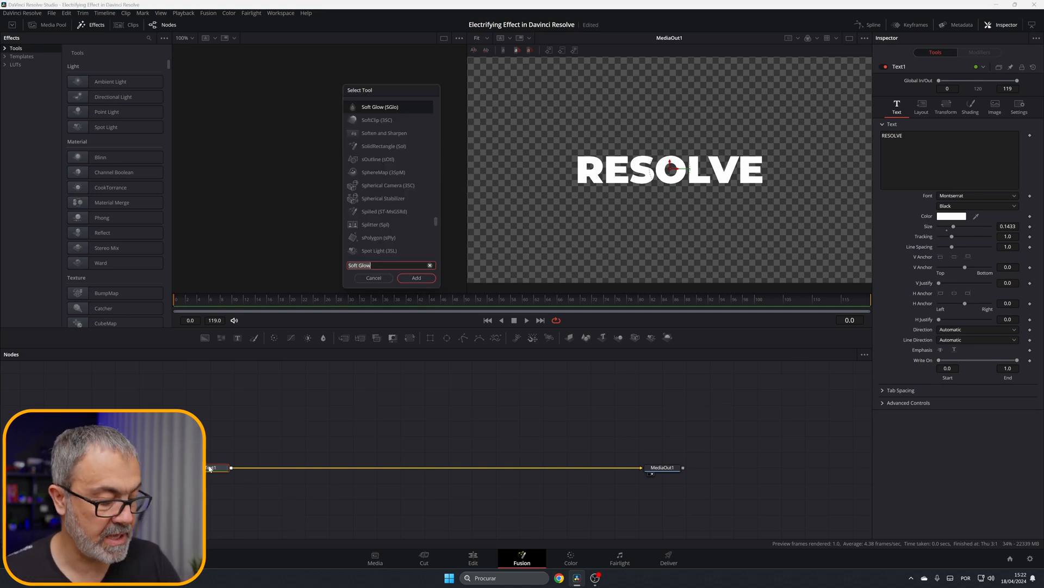
pyautogui.write('edge')
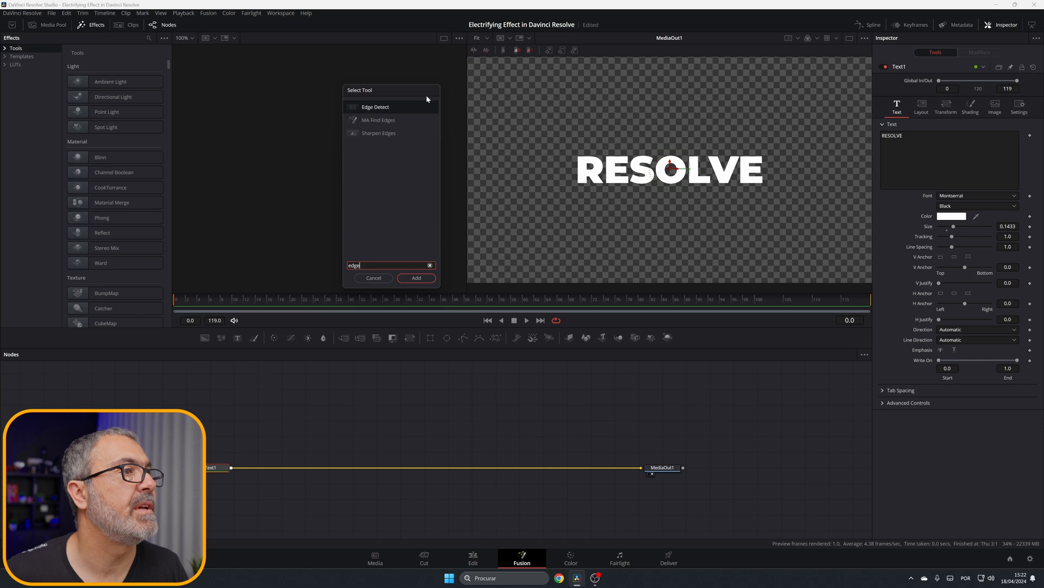
pyautogui.doubleClick(385, 107)
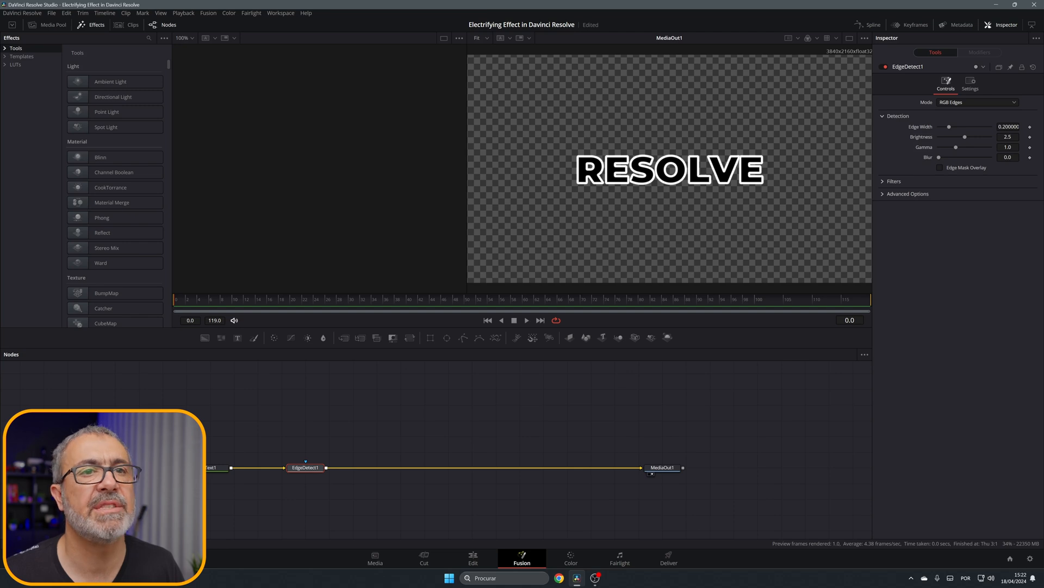
pyautogui.moveTo(949, 127); pyautogui.dragTo(946, 127)
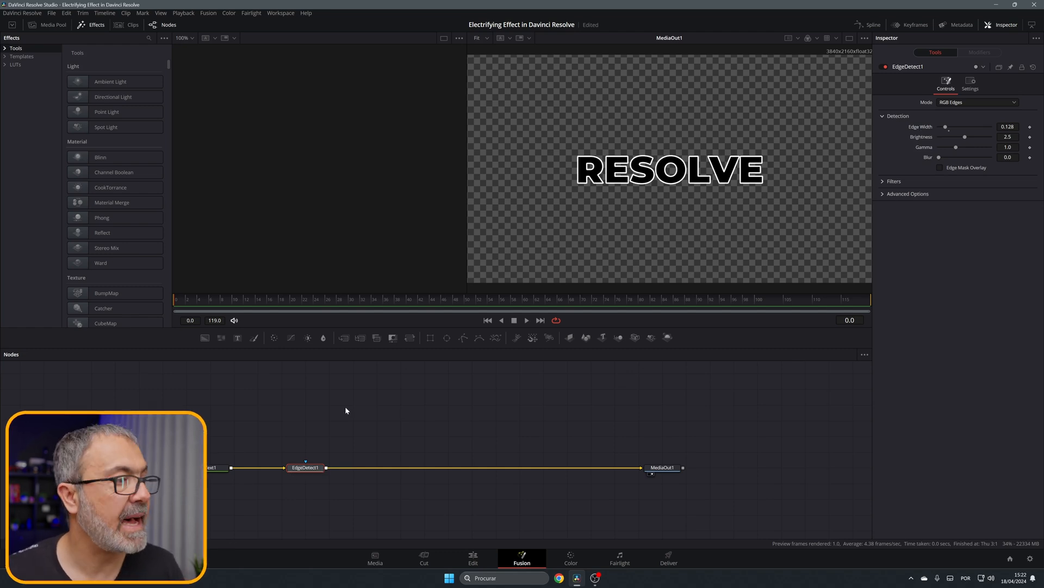
# - Merge a Fast Noise node over the edge-detected text, with the merge's apply mode set to Multiply
pyautogui.click(343, 339)
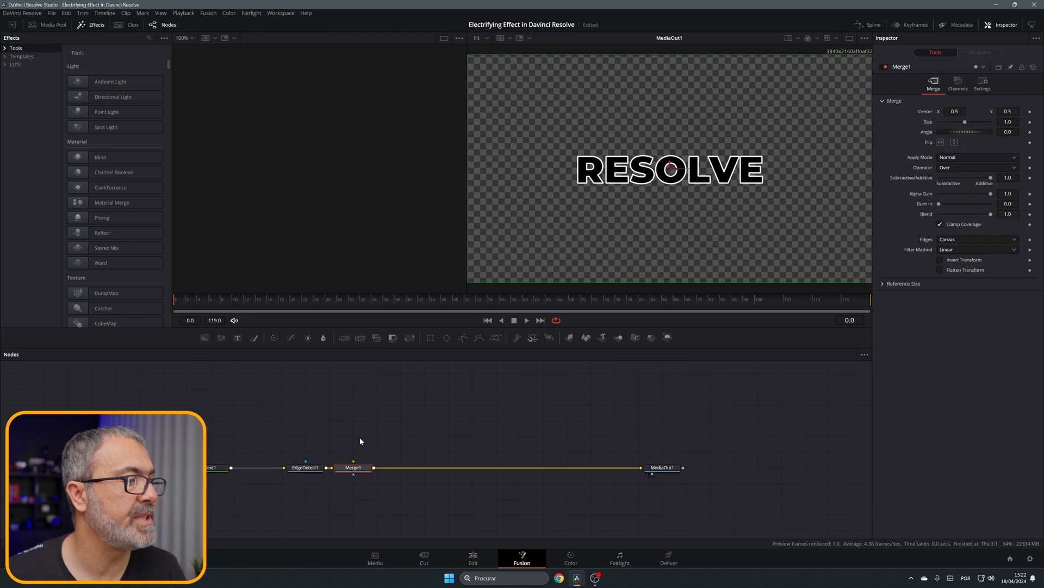
pyautogui.moveTo(352, 471); pyautogui.dragTo(370, 474)
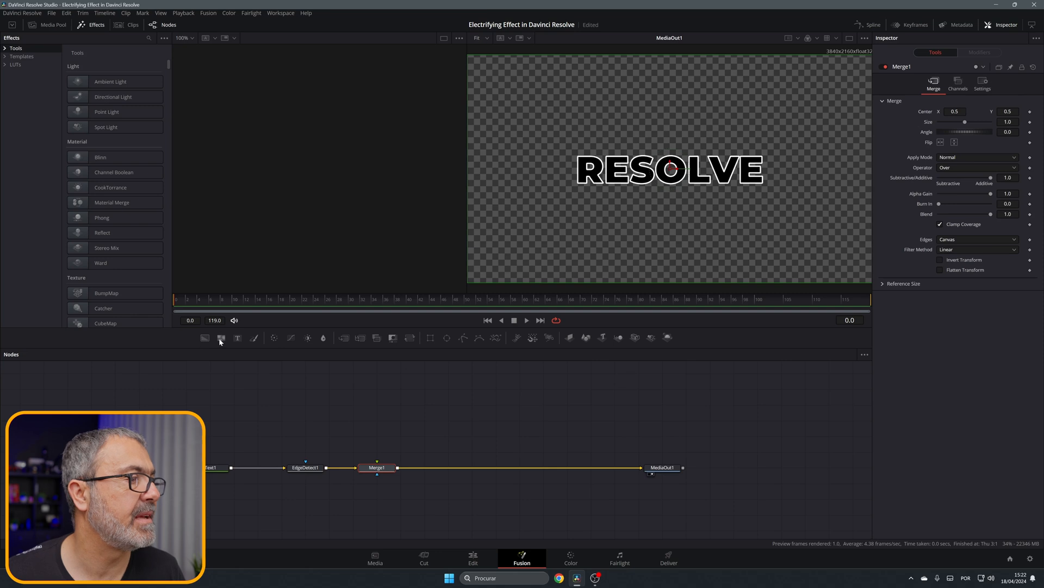
pyautogui.moveTo(221, 338); pyautogui.dragTo(384, 468)
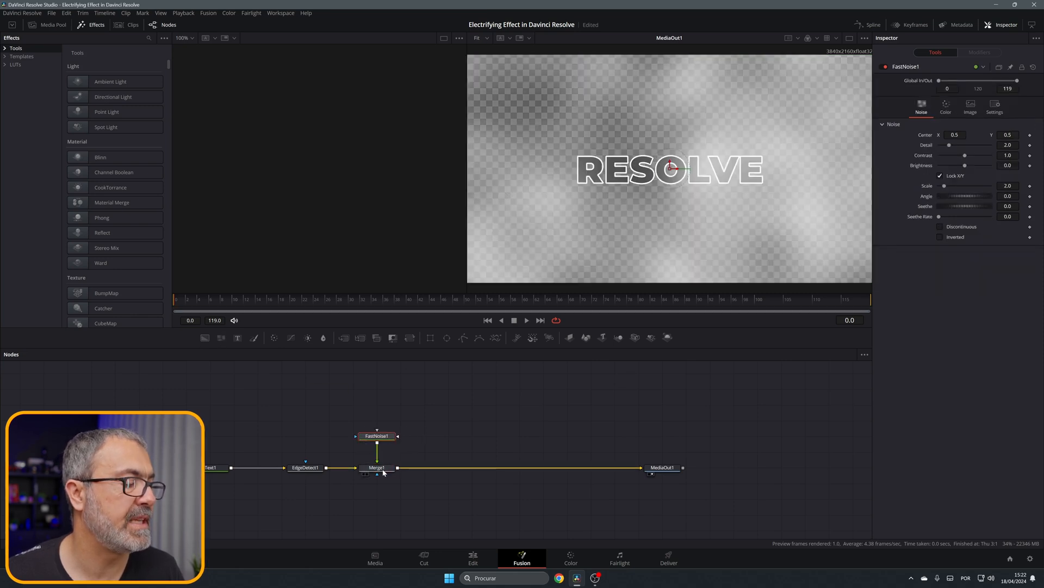
pyautogui.click(382, 472)
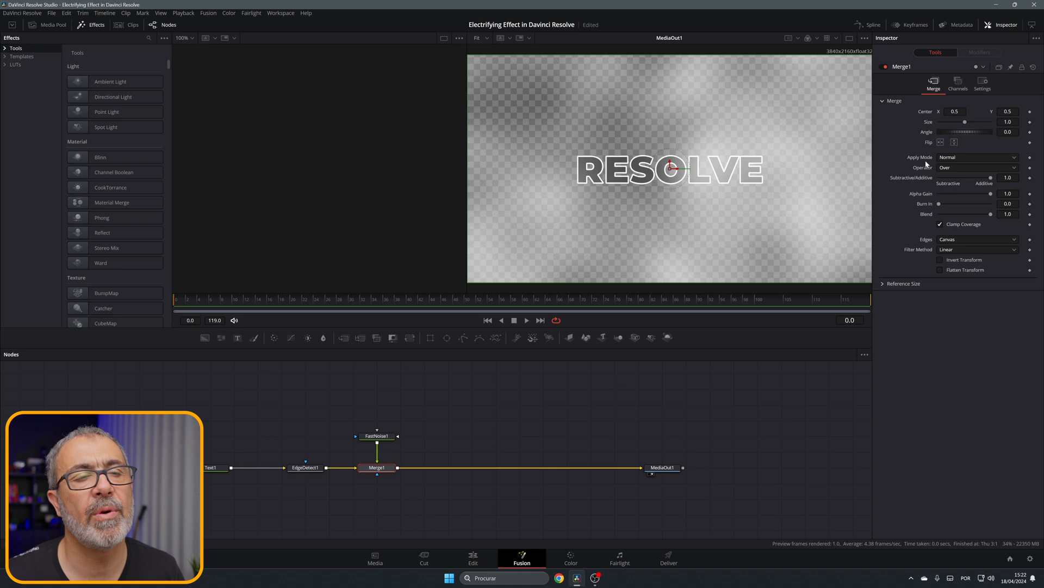
pyautogui.click(971, 157)
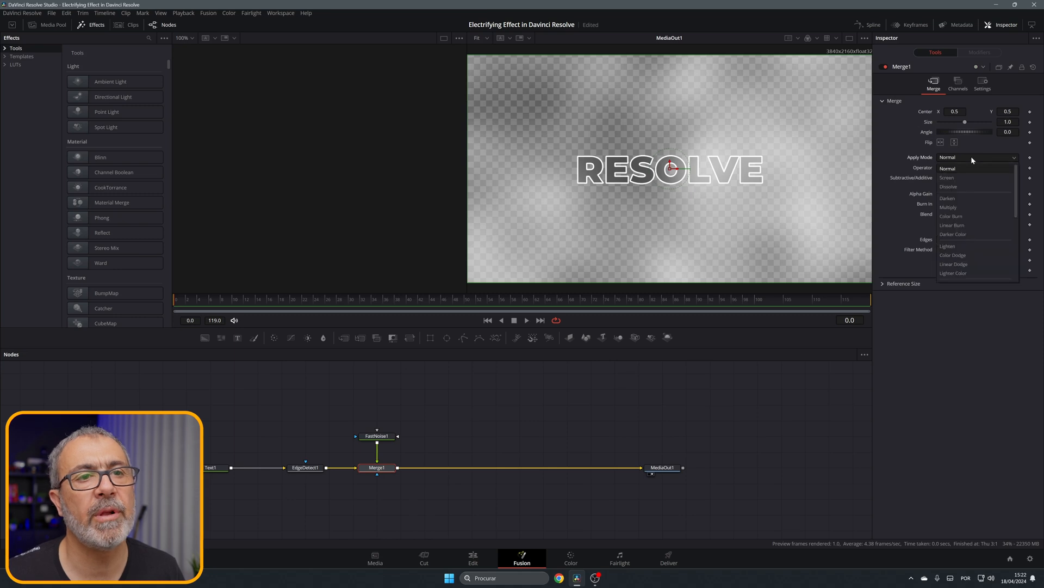
pyautogui.click(958, 208)
# - Set the Fast Noise color type to Gradient and show the noise node in the first viewer
pyautogui.click(381, 438)
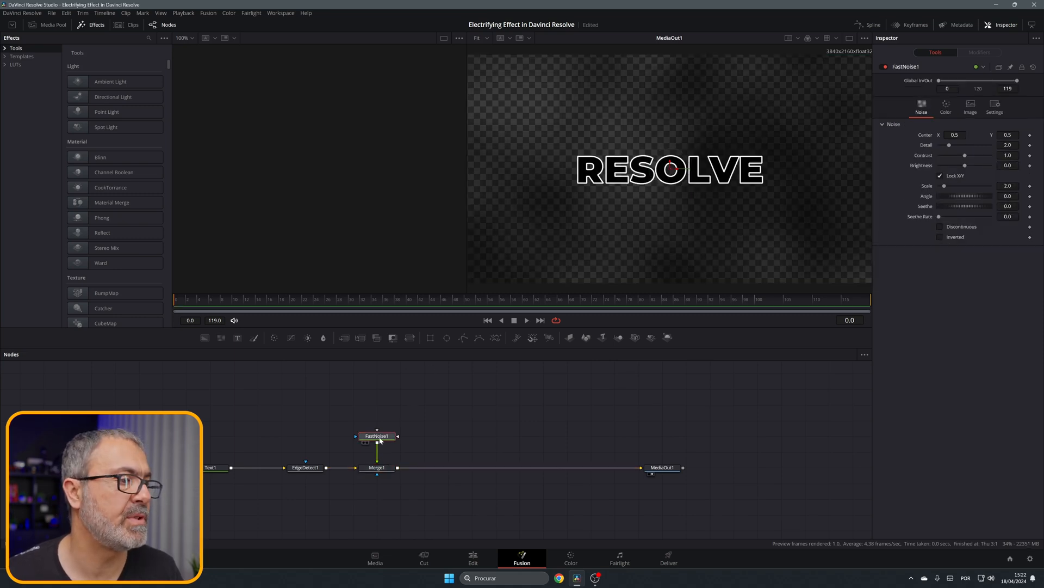
pyautogui.click(947, 109)
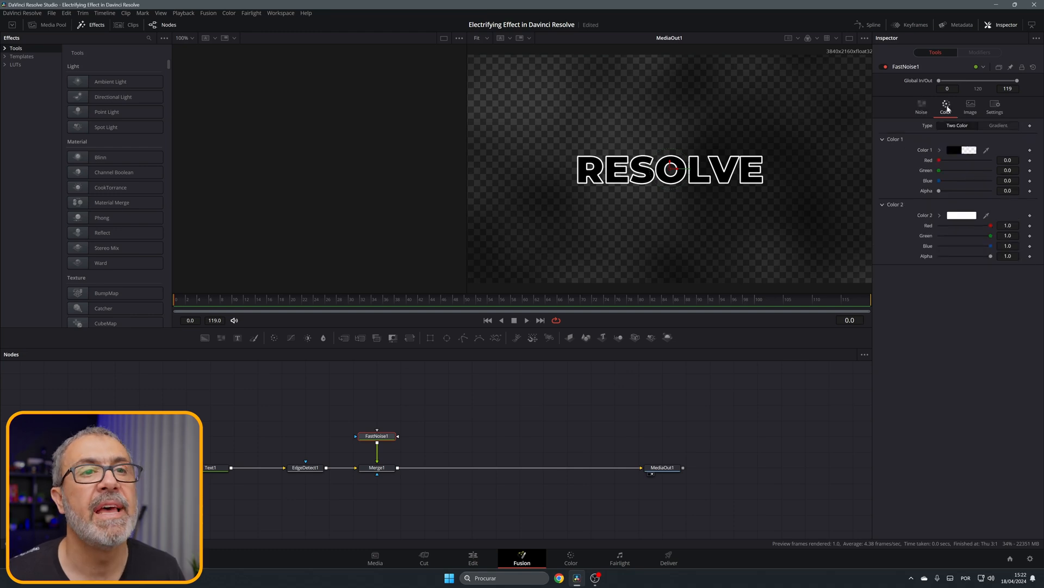
pyautogui.click(999, 126)
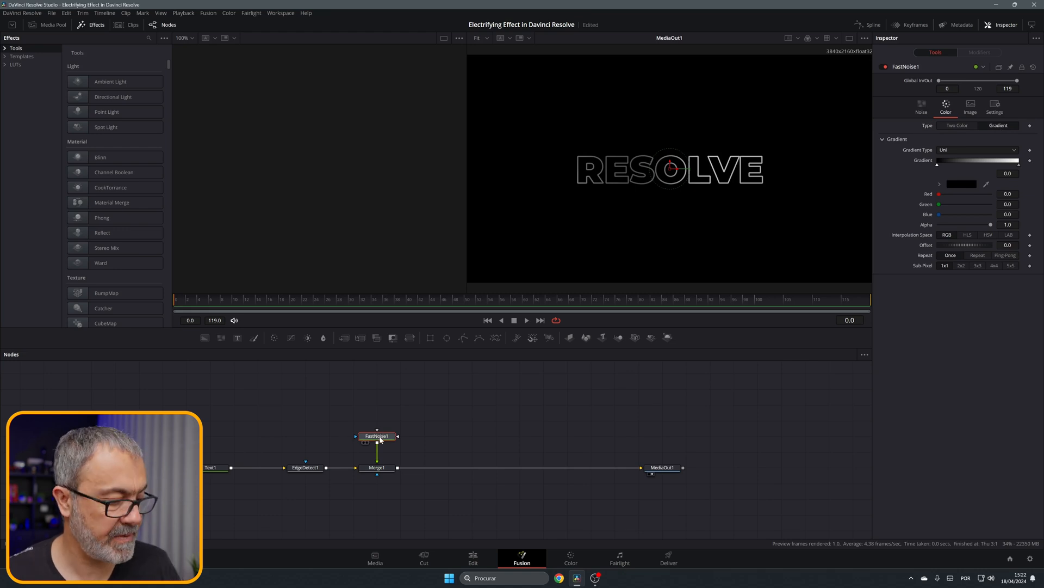
pyautogui.press('1')
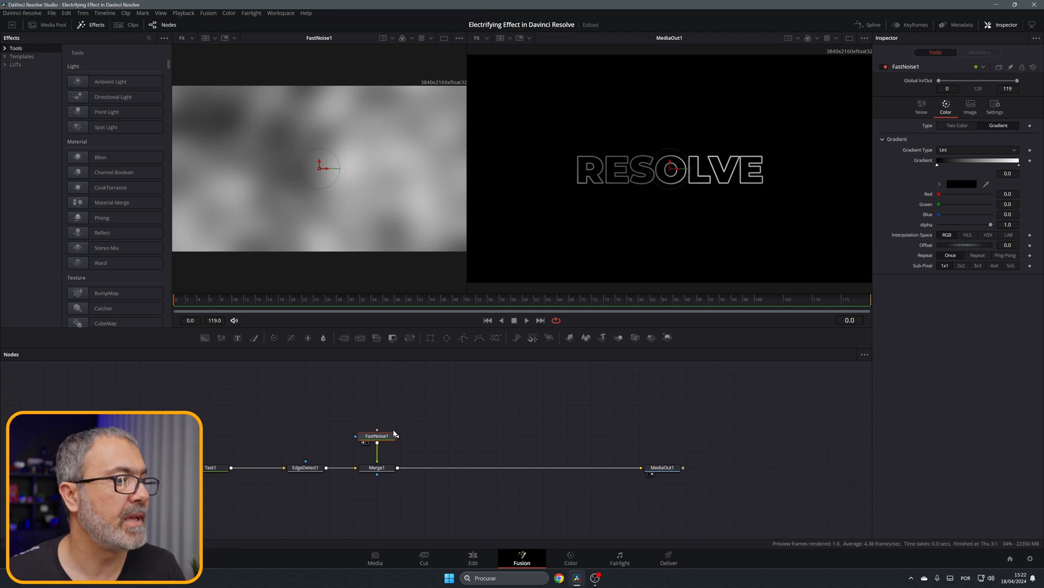
# - Set the noise detail to 10, contrast to 3.86, brightness to -0.3, scale to 6.93 and seethe rate to 0.205, and preview the animation
pyautogui.click(922, 107)
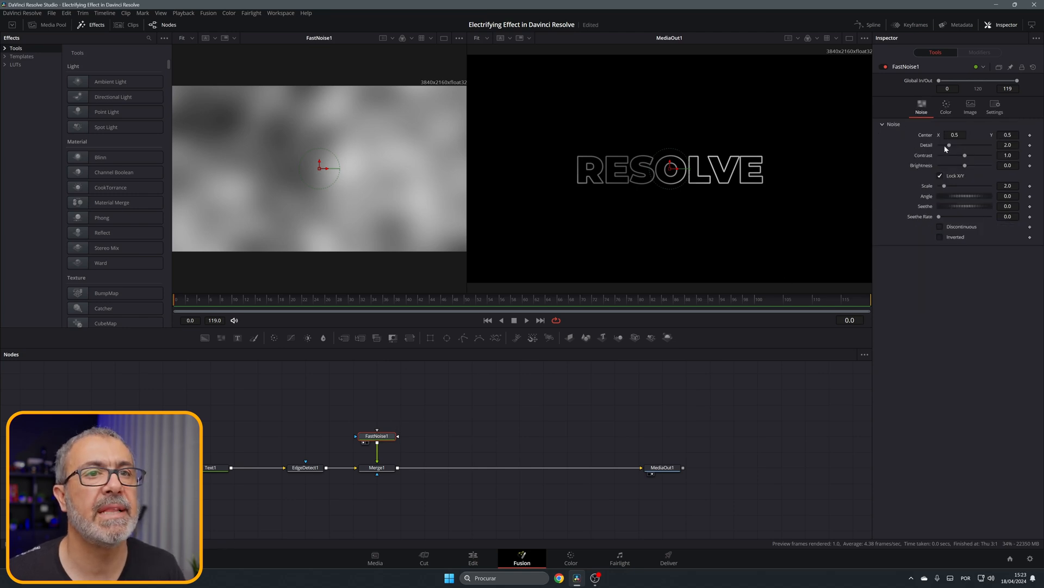
pyautogui.moveTo(947, 148); pyautogui.dragTo(980, 155)
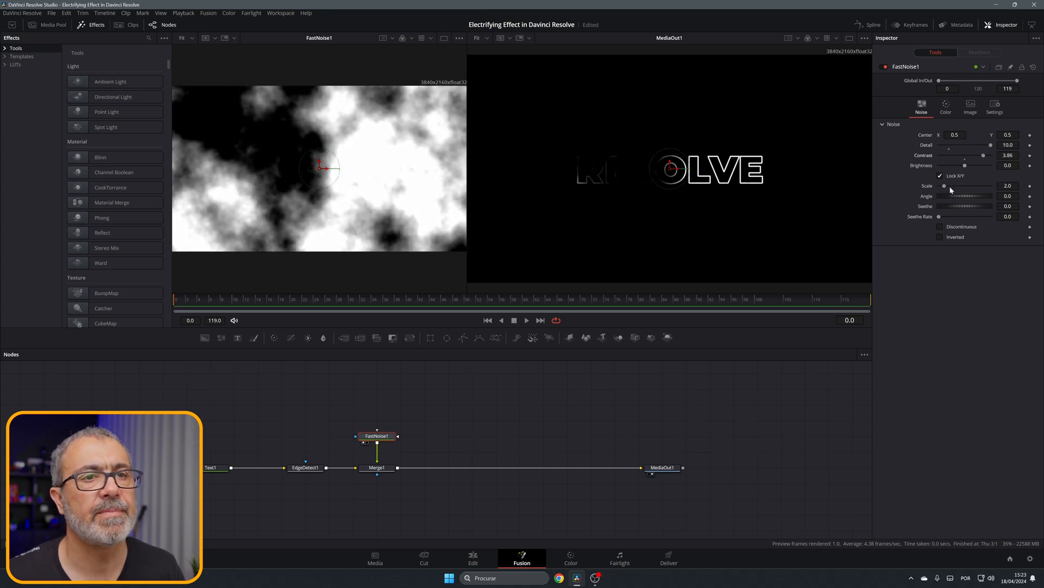
pyautogui.moveTo(947, 187)
pyautogui.mouseDown()
pyautogui.moveTo(959, 187)
pyautogui.moveTo(959, 171)
pyautogui.mouseUp()
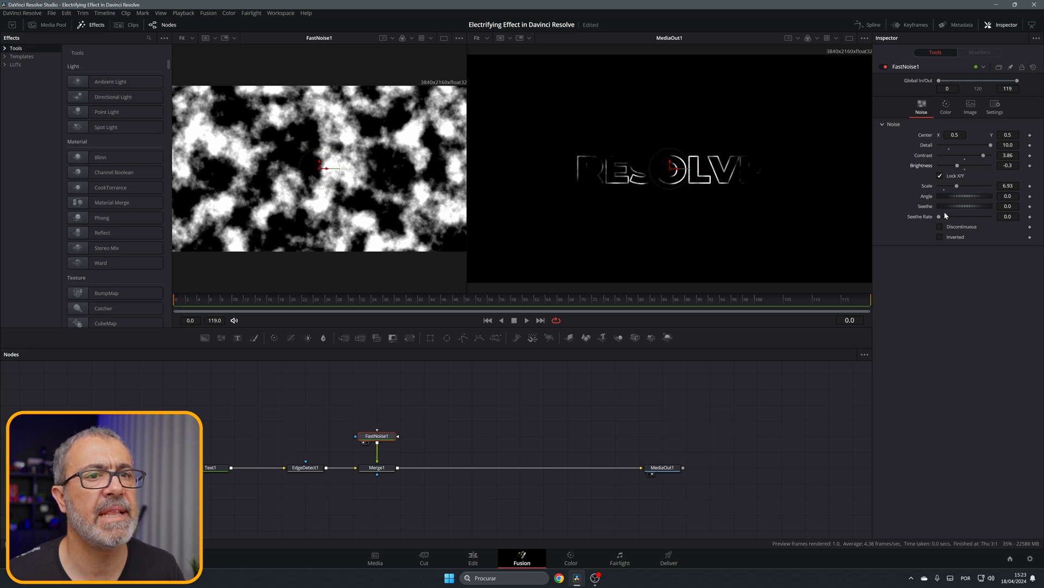
pyautogui.moveTo(939, 217); pyautogui.dragTo(950, 220)
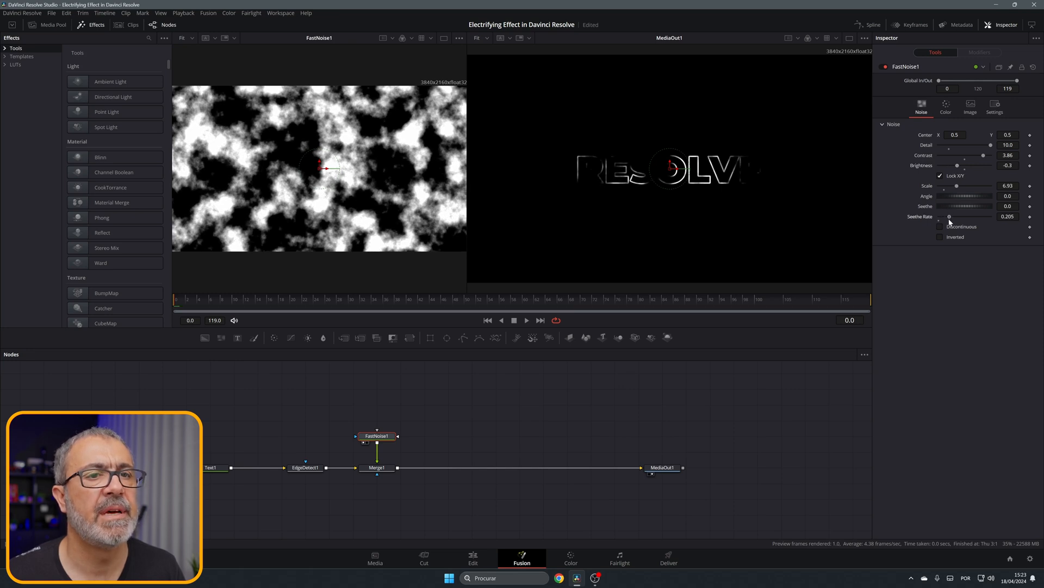
pyautogui.moveTo(199, 309); pyautogui.dragTo(159, 292)
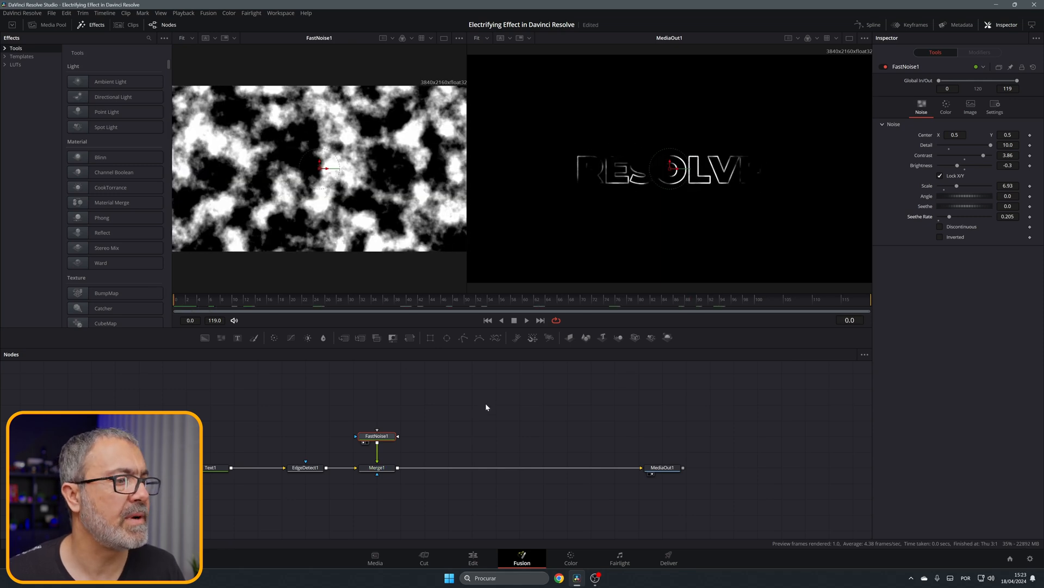
# - Add a Displace node after the Merge node and save the project
pyautogui.click(383, 470)
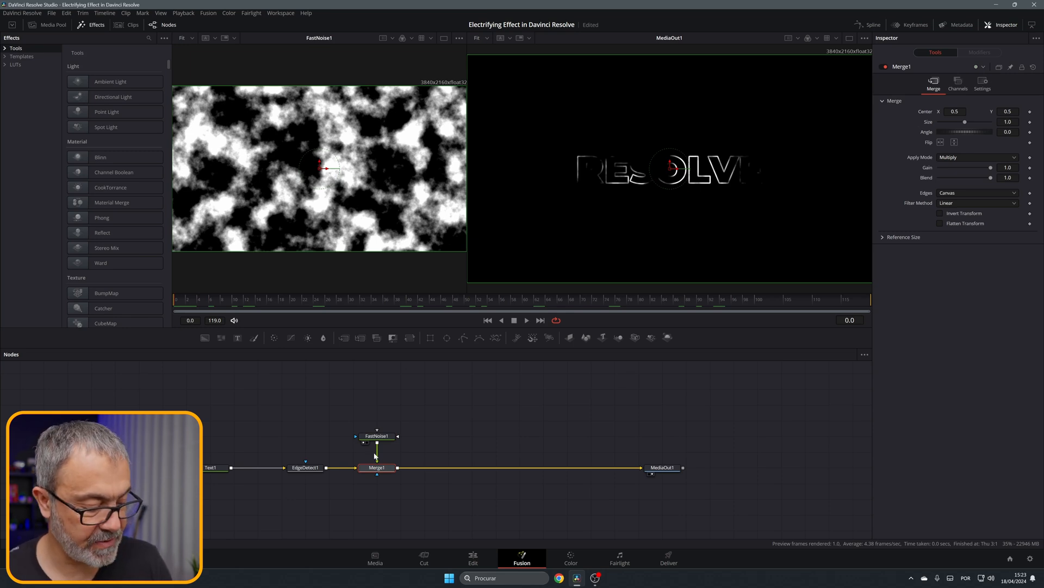
pyautogui.hotkey('shift', 'space')
pyautogui.write('displa')
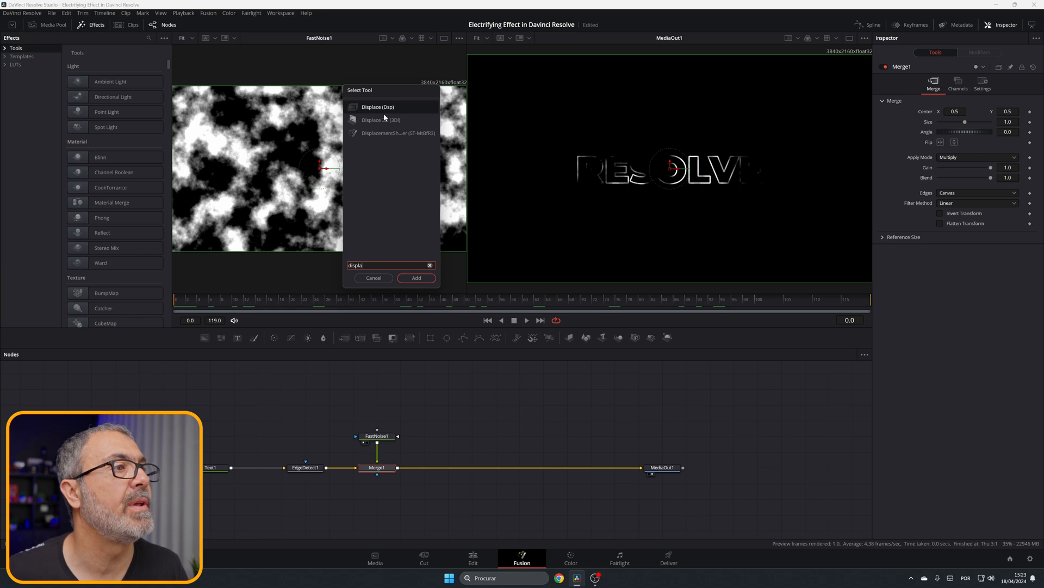
pyautogui.press('Return')
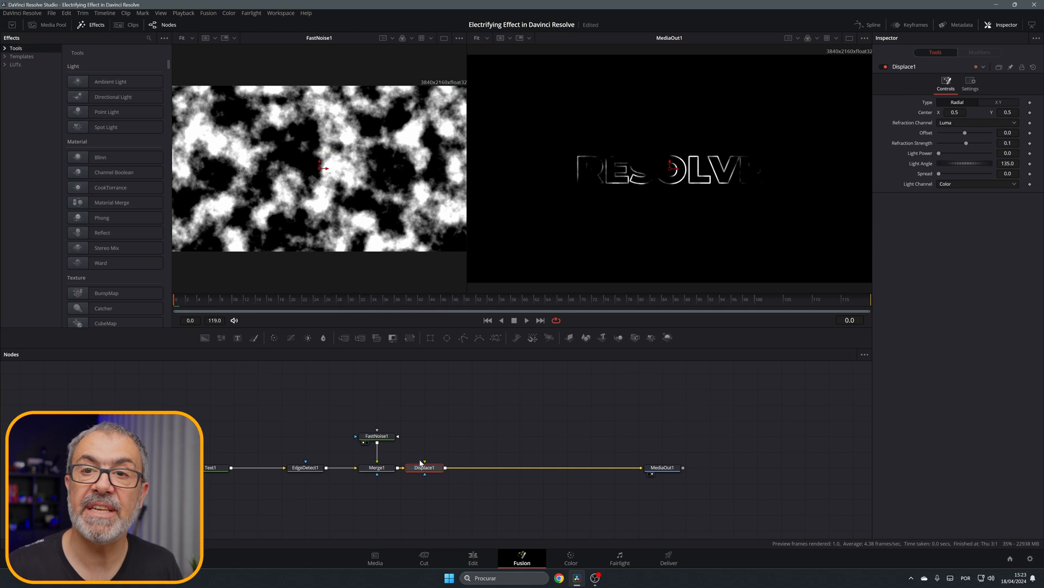
pyautogui.hotkey('ctrl', 's')
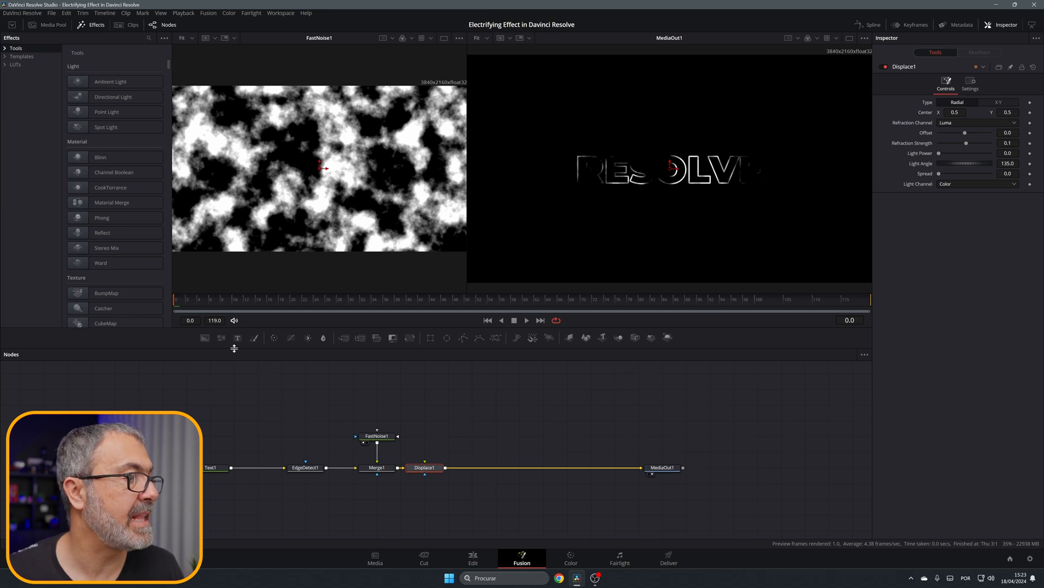
# - Feed a second Fast Noise into the Displace node, with detail 10, contrast 5, scale 15.28 and seethe rate 0.339, shown in the first viewer
pyautogui.moveTo(220, 335); pyautogui.dragTo(426, 467)
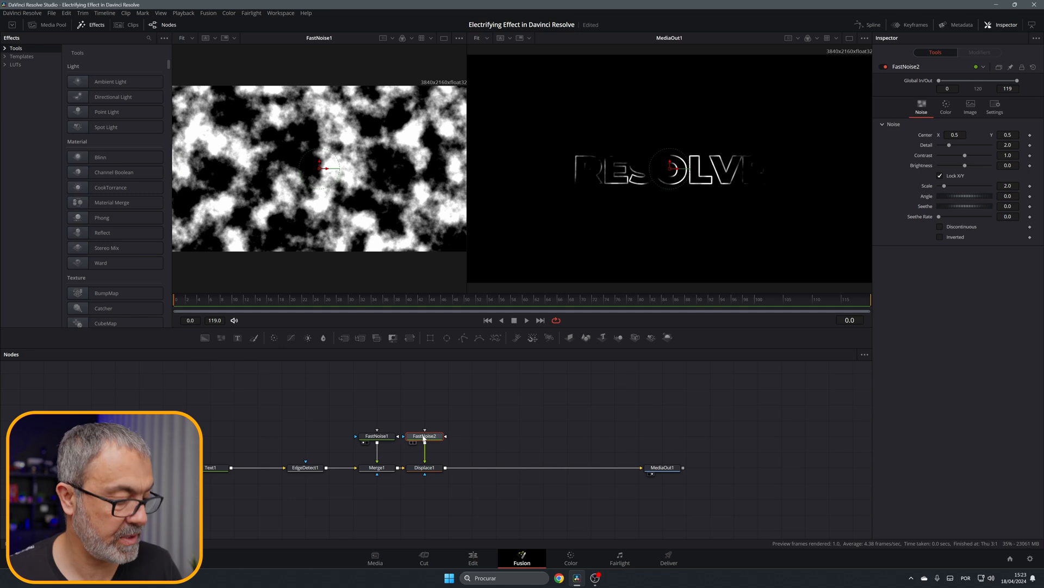
pyautogui.press('1')
pyautogui.moveTo(949, 145); pyautogui.dragTo(995, 155)
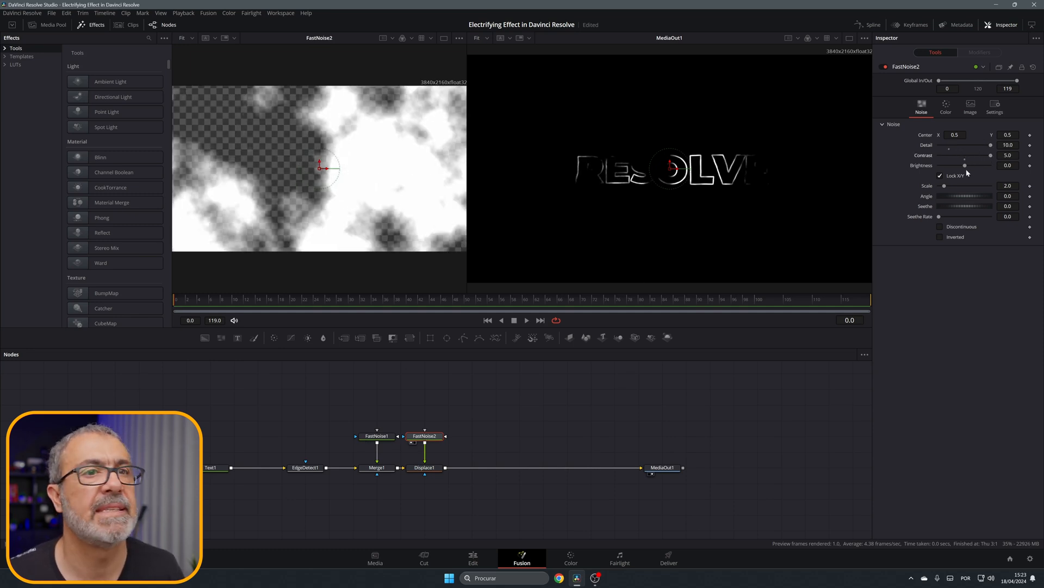
pyautogui.moveTo(944, 186); pyautogui.dragTo(958, 216)
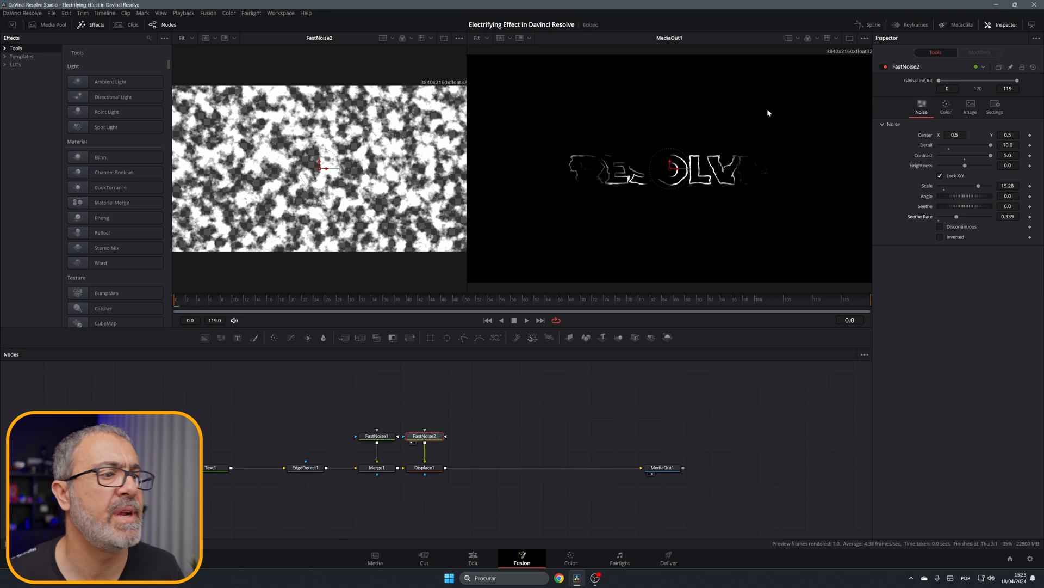
# - Set the Displace node to XY type with both offsets at -0.5, X refraction 0.044 and Y refraction 0.022
pyautogui.click(424, 469)
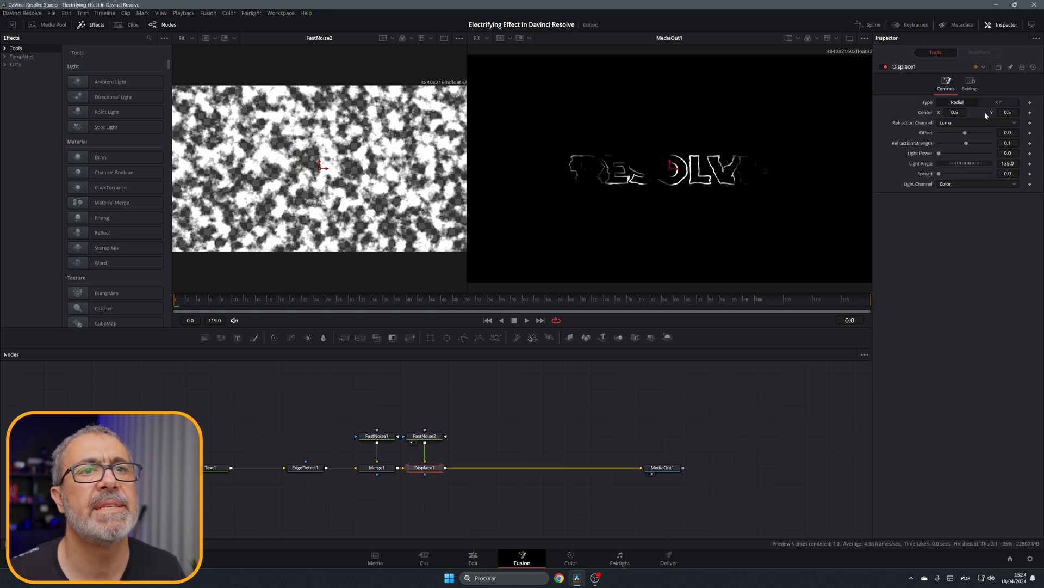
pyautogui.click(999, 103)
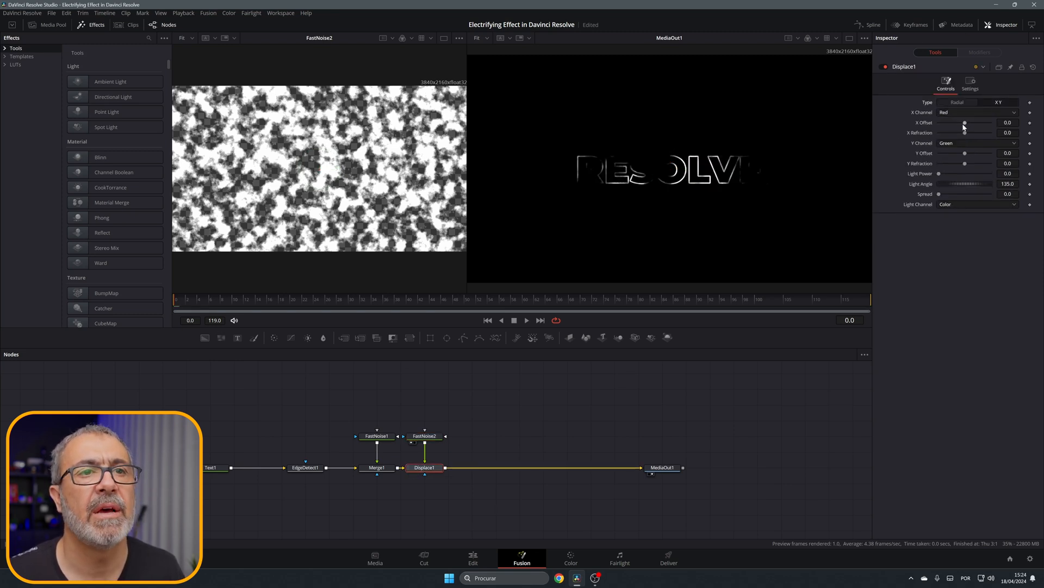
pyautogui.moveTo(963, 124); pyautogui.dragTo(918, 156)
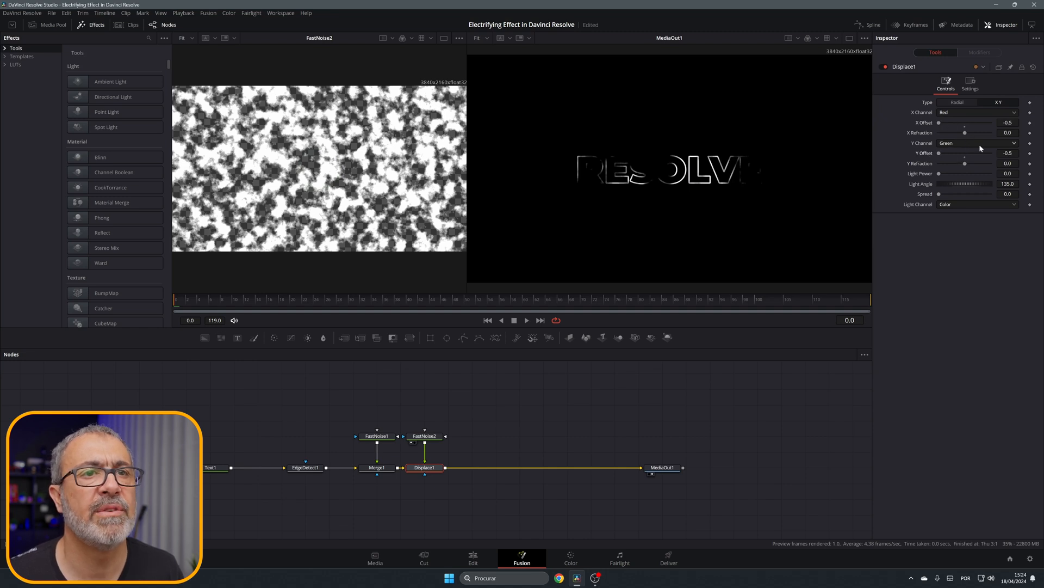
pyautogui.moveTo(968, 133); pyautogui.dragTo(971, 165)
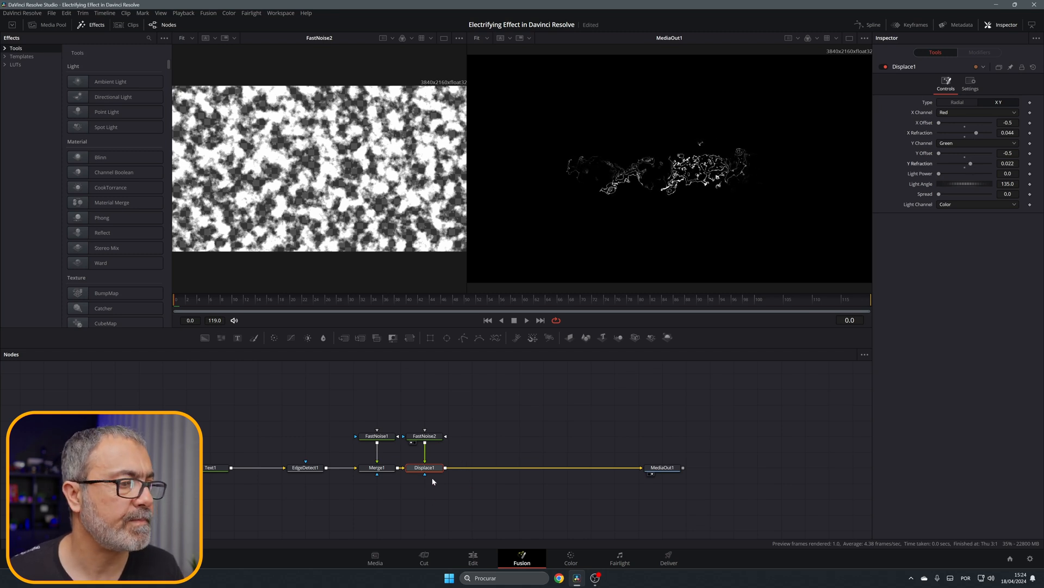
# - Add a Color Corrector after the Displace node and tint the outline blue at strength 1.0 and tint about -0.39
pyautogui.hotkey('shift', 'space')
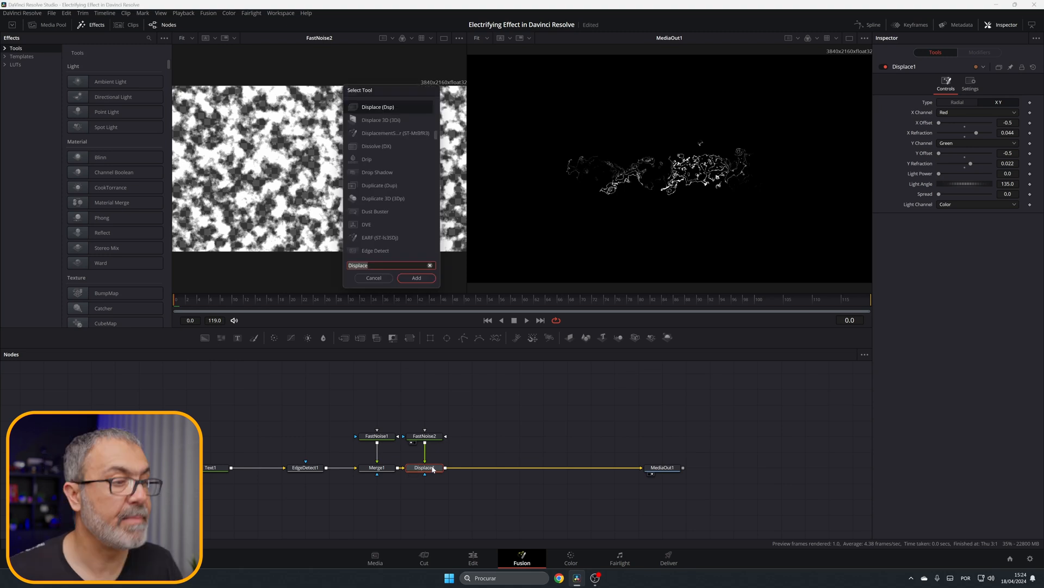
pyautogui.press('Escape')
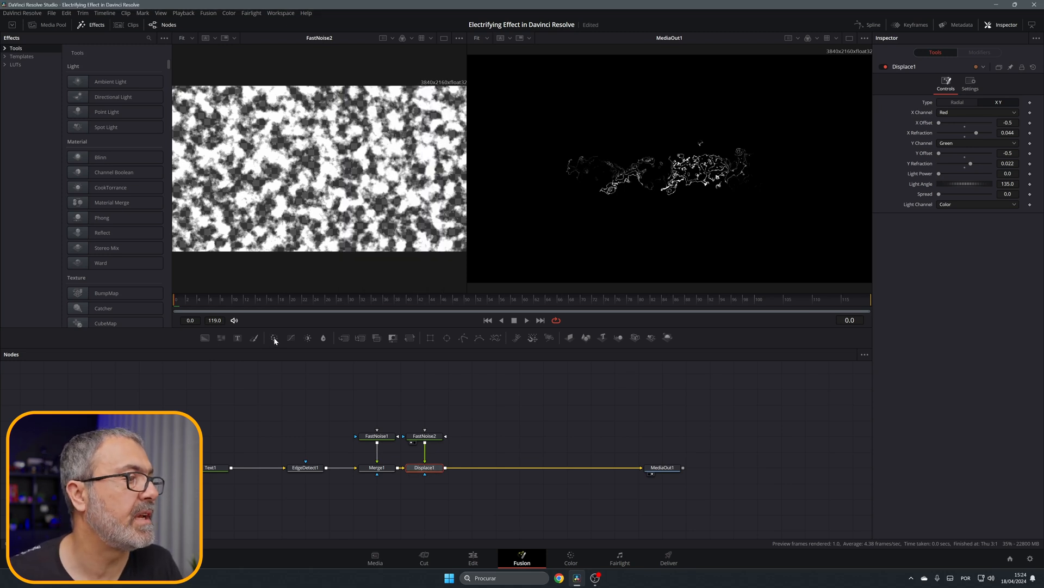
pyautogui.moveTo(275, 340); pyautogui.dragTo(474, 470)
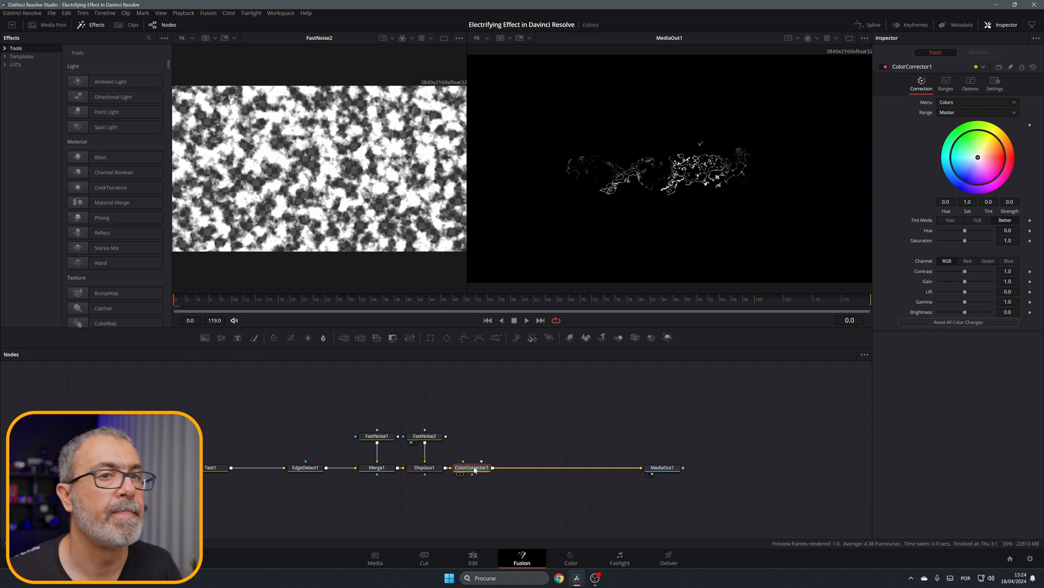
pyautogui.moveTo(978, 157); pyautogui.dragTo(920, 210)
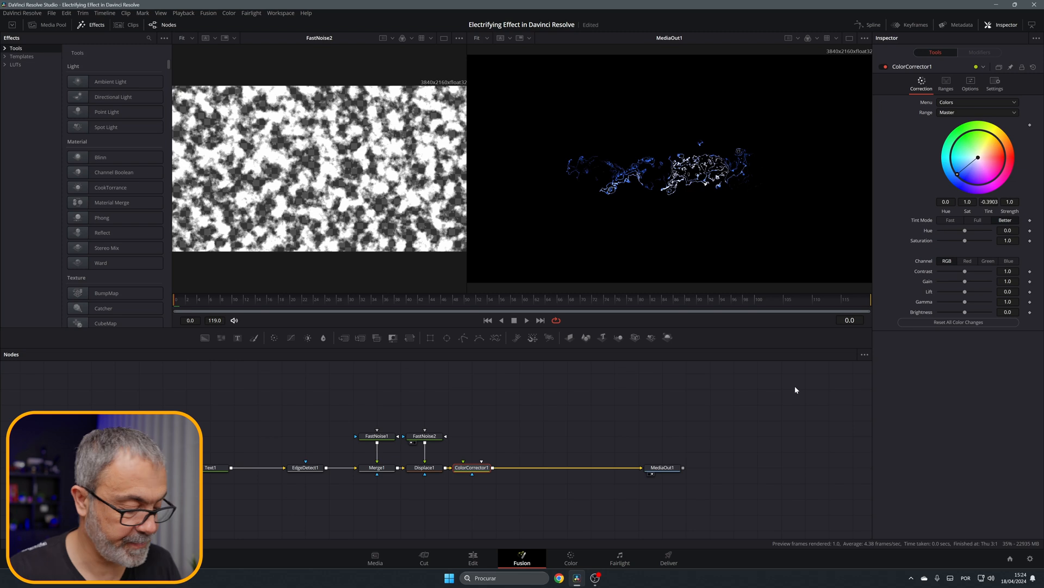
# - Add a Luma Keyer after the Color Corrector, with Contrast/Expand at 1.0 and gamma at 3.0
pyautogui.hotkey('shift', 'space')
pyautogui.write('luma')
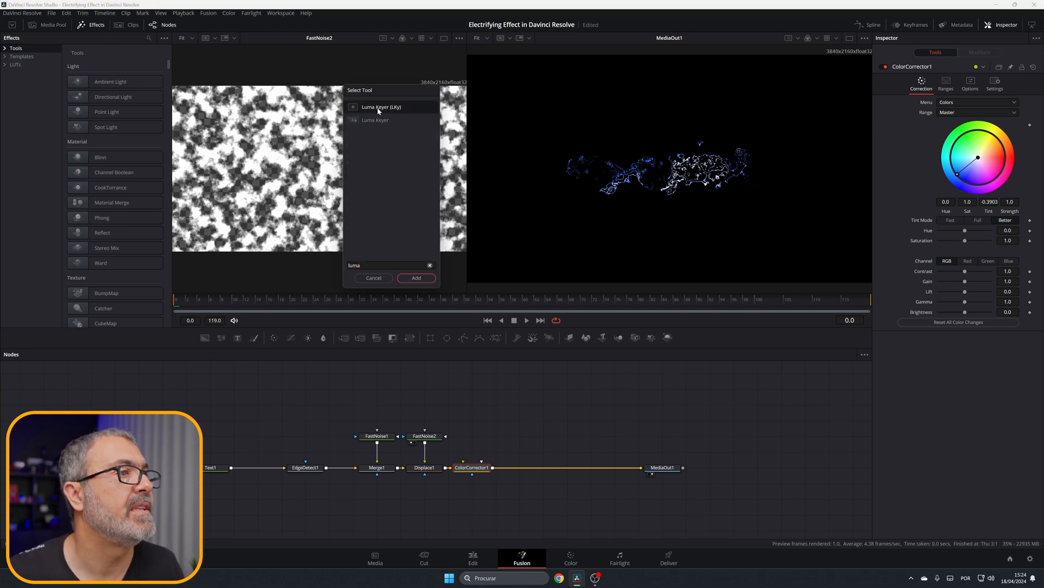
pyautogui.click(422, 278)
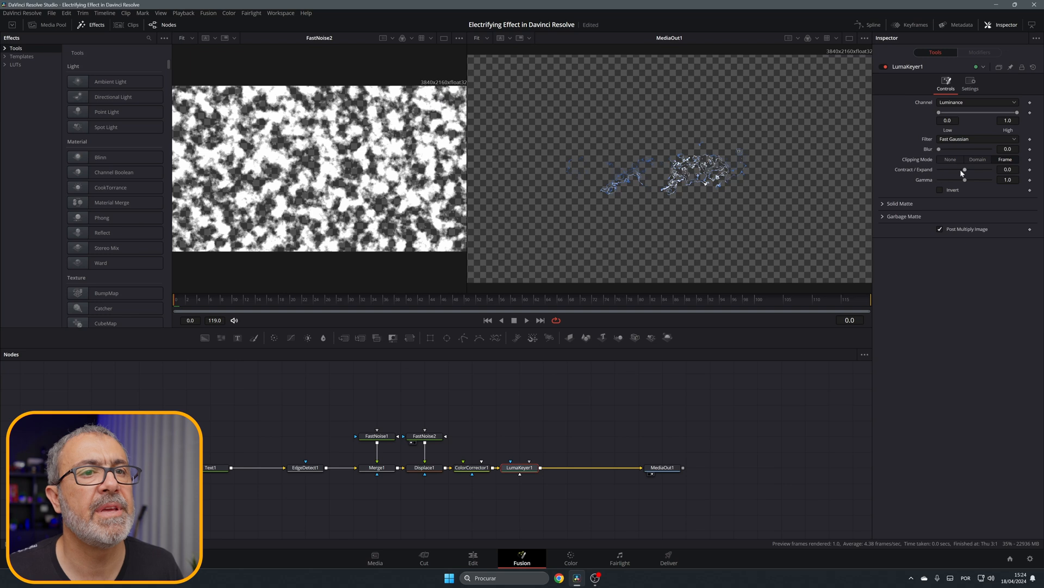
pyautogui.moveTo(966, 172); pyautogui.dragTo(997, 173)
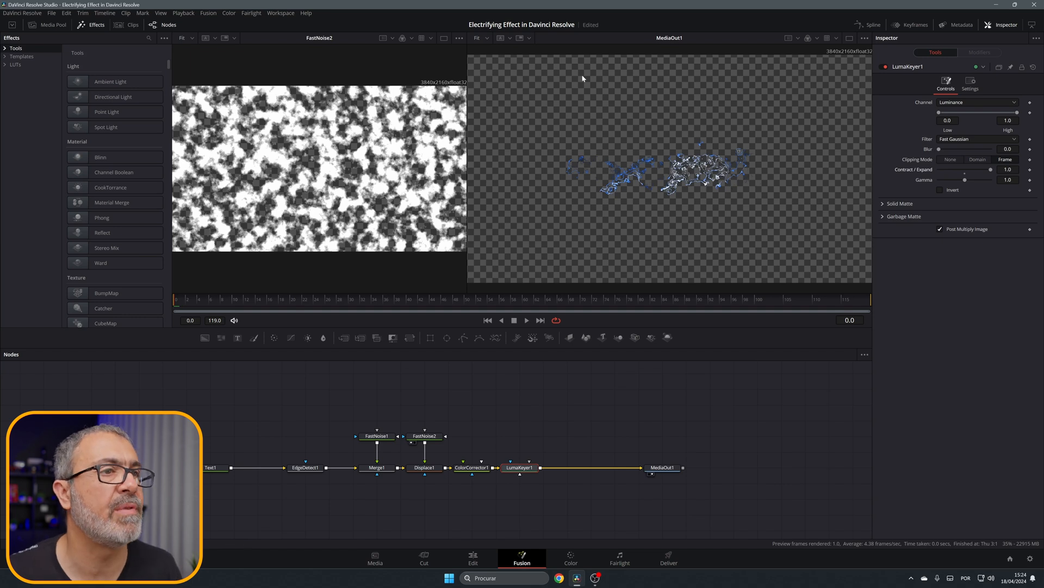
pyautogui.moveTo(965, 181); pyautogui.dragTo(1017, 188)
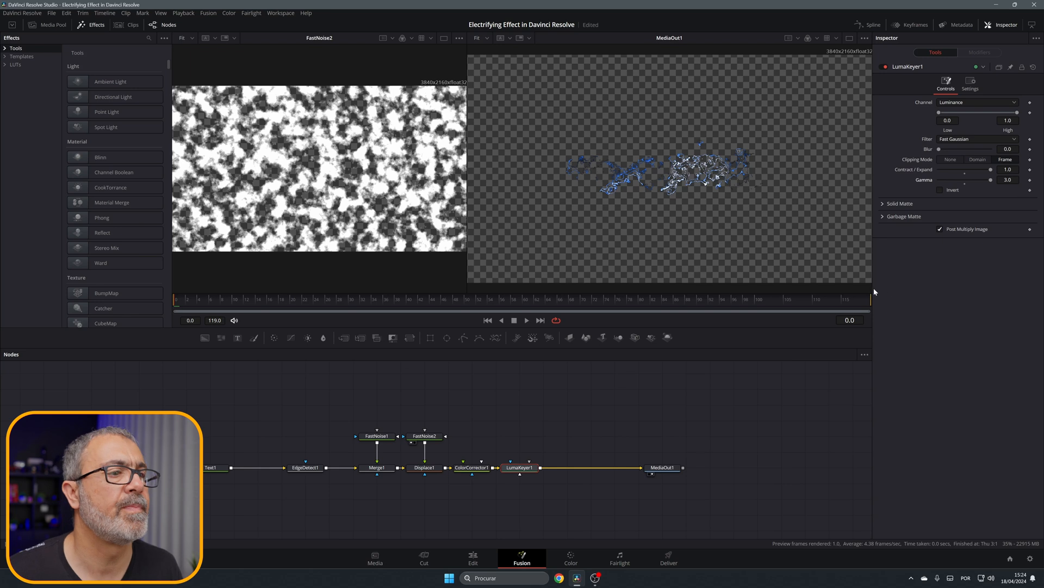
# - Make room before MediaOut1 and add a Soft Glow node after the Luma Keyer
pyautogui.moveTo(672, 472); pyautogui.dragTo(697, 473)
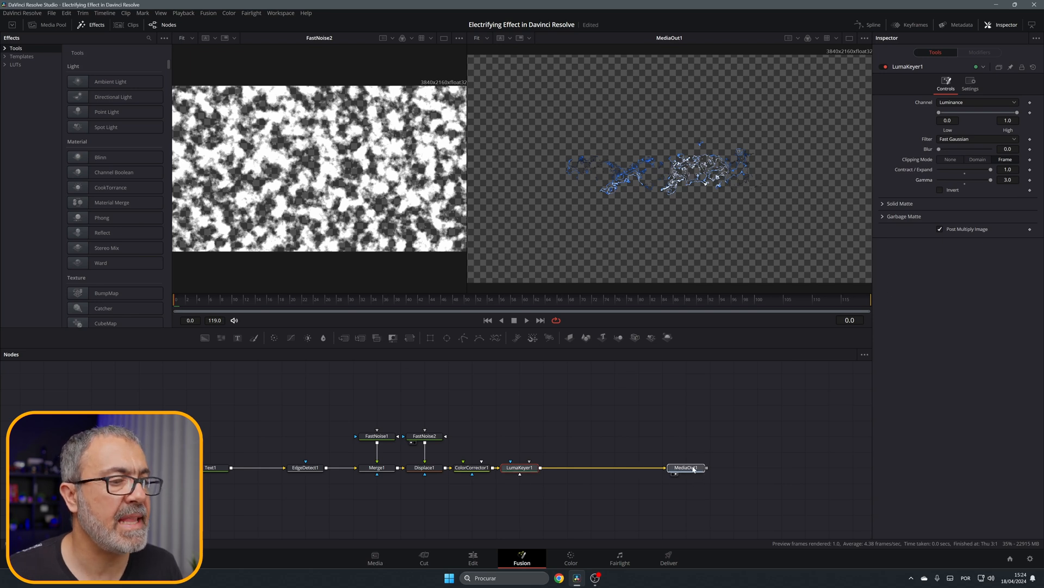
pyautogui.click(523, 471)
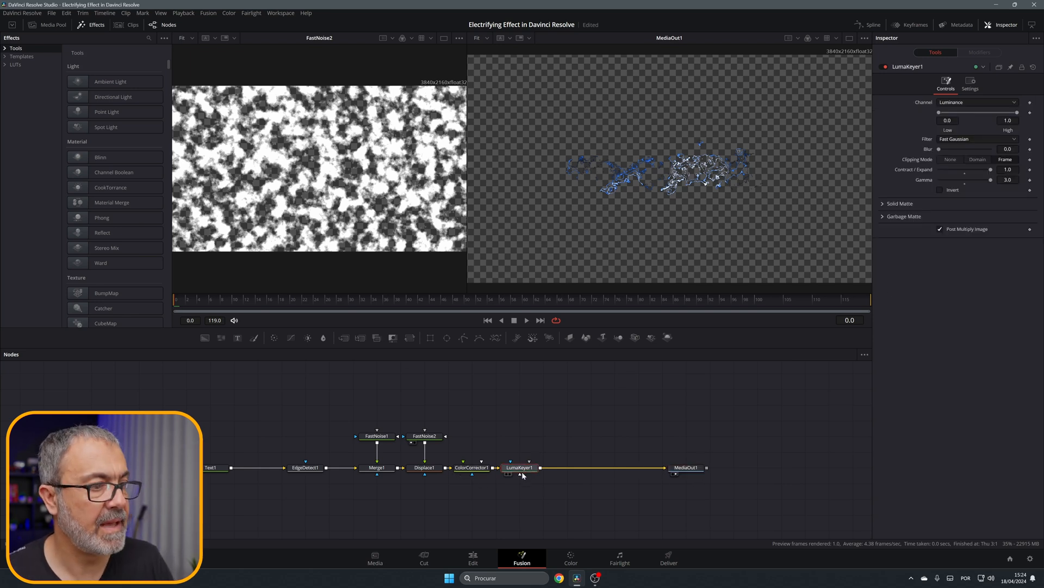
pyautogui.hotkey('shift', 'space')
pyautogui.write('soft')
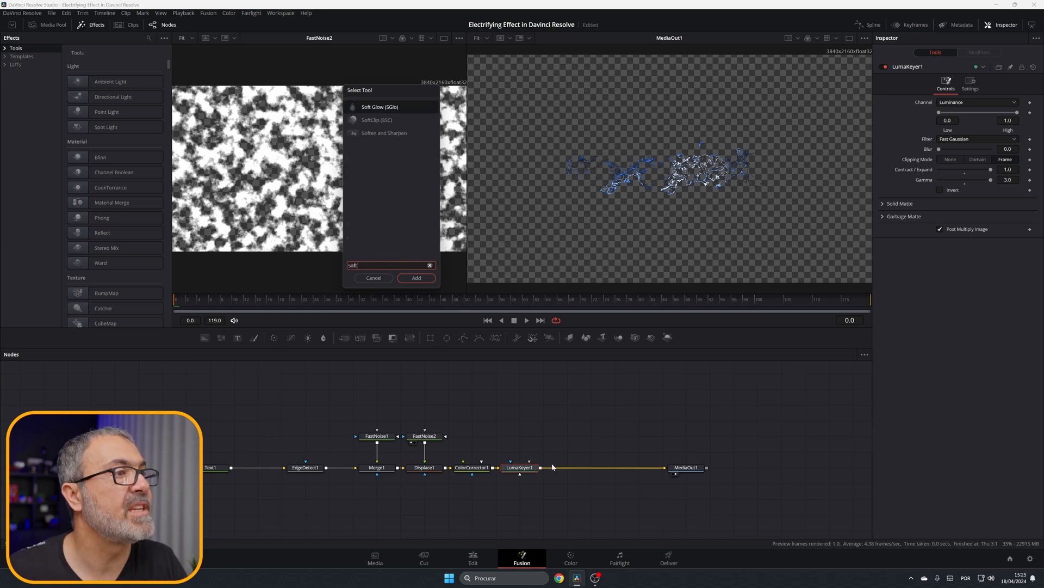
pyautogui.click(376, 108)
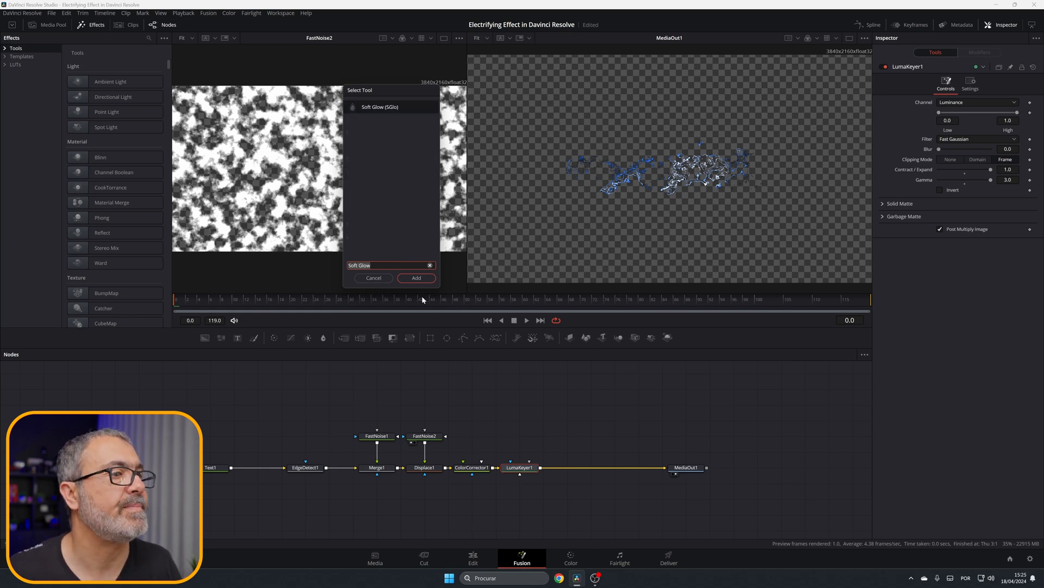
pyautogui.click(424, 279)
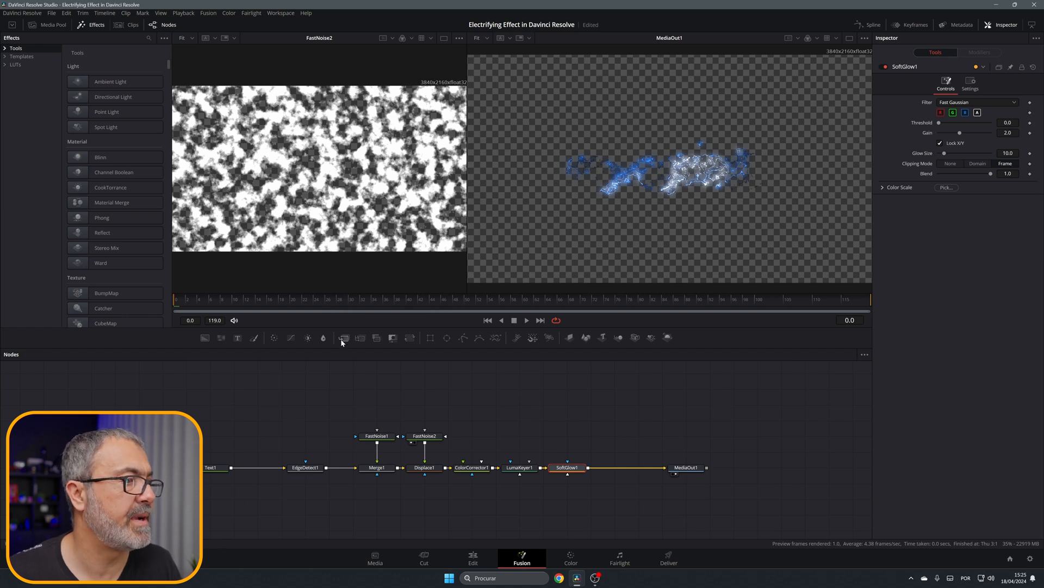
# - Add a second Merge node with Text1 as background and SoftGlow1 as foreground, and send its output to MediaOut1
pyautogui.moveTo(343, 338); pyautogui.dragTo(602, 514)
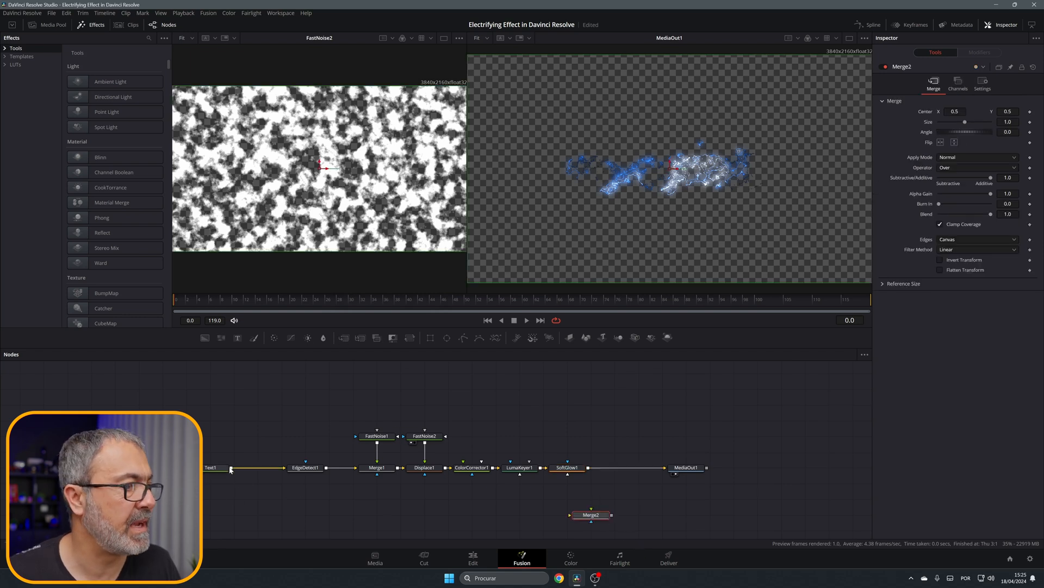
pyautogui.moveTo(231, 467); pyautogui.dragTo(569, 515)
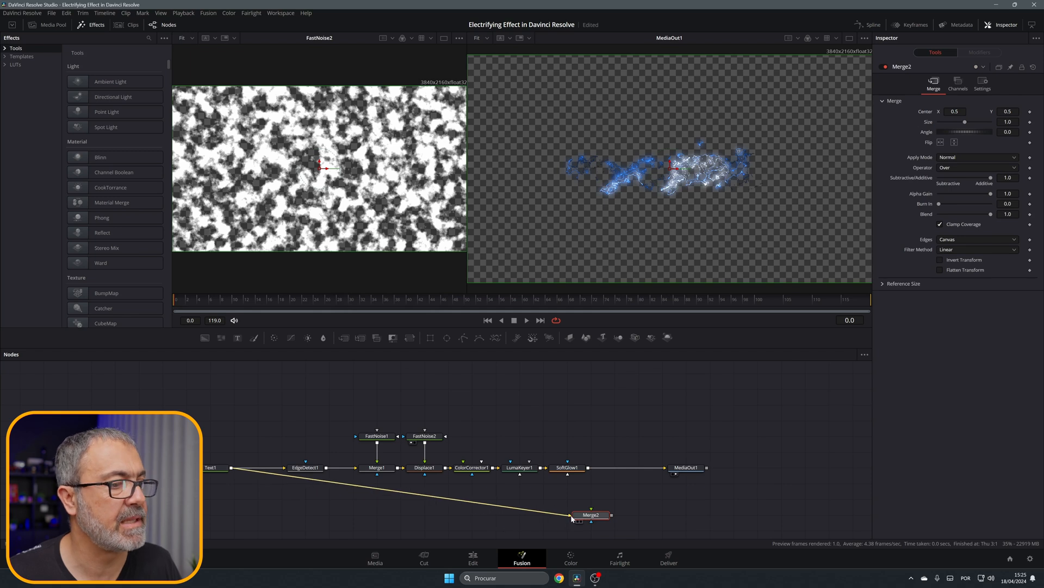
pyautogui.moveTo(588, 468); pyautogui.dragTo(592, 512)
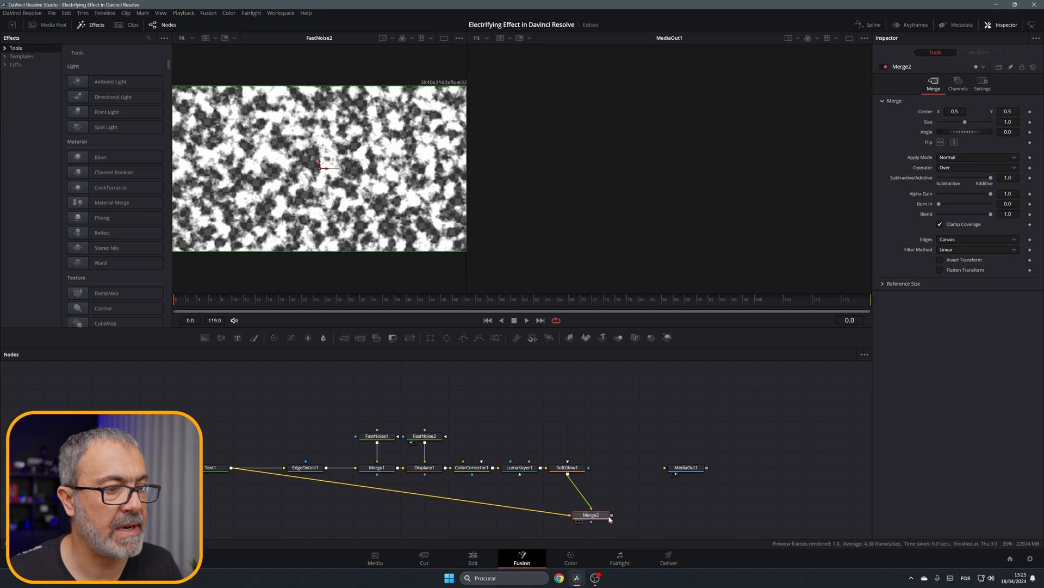
pyautogui.moveTo(612, 515); pyautogui.dragTo(685, 498)
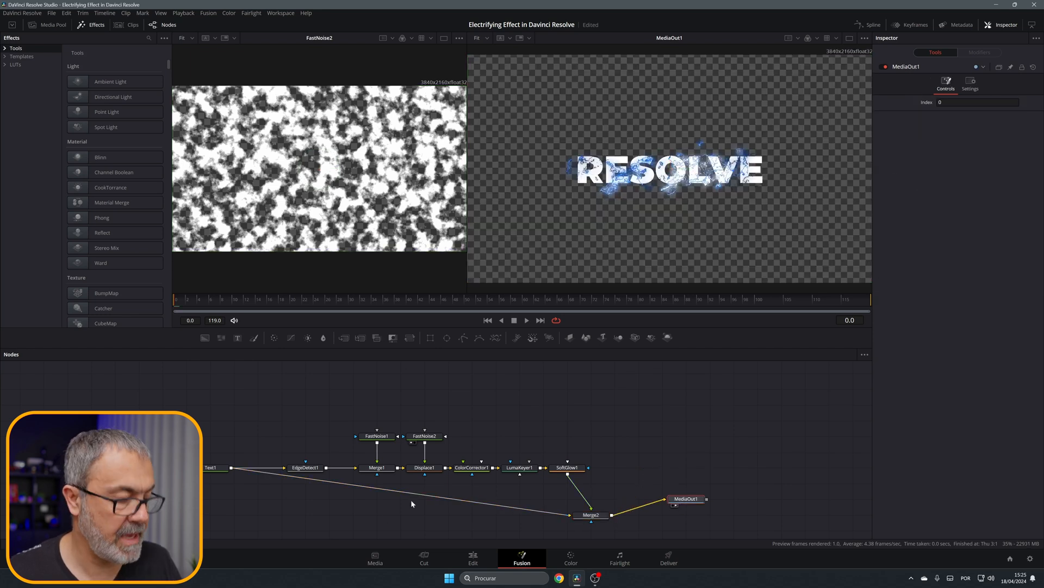
# - Tidy the node tree by routing the Text1 connection to Merge2 through a pipe router and aligning MediaOut1 with Merge2
pyautogui.keyDown('alt'); pyautogui.click(398, 491); pyautogui.keyUp('alt')
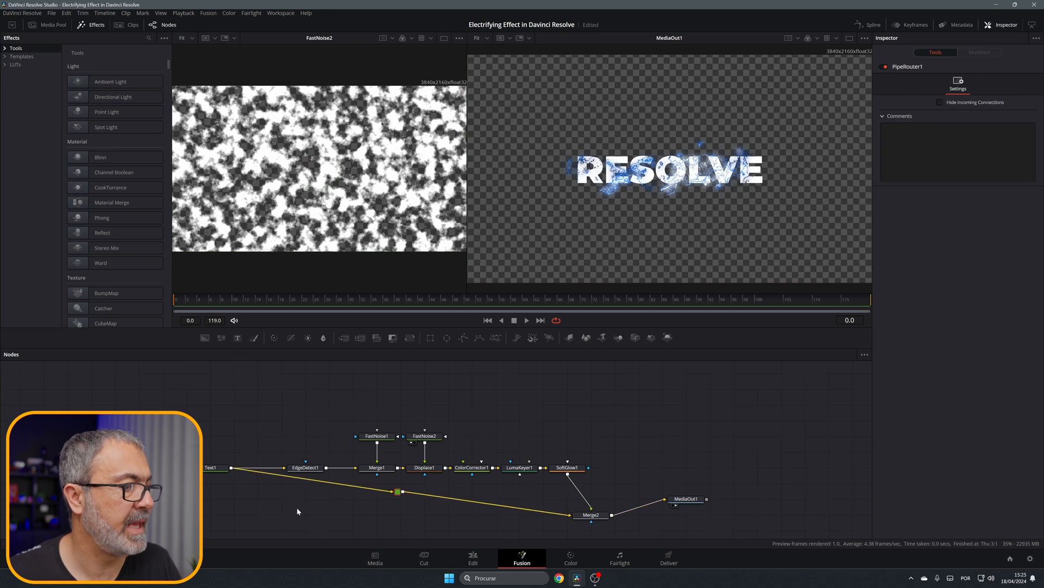
pyautogui.moveTo(398, 493); pyautogui.dragTo(288, 511)
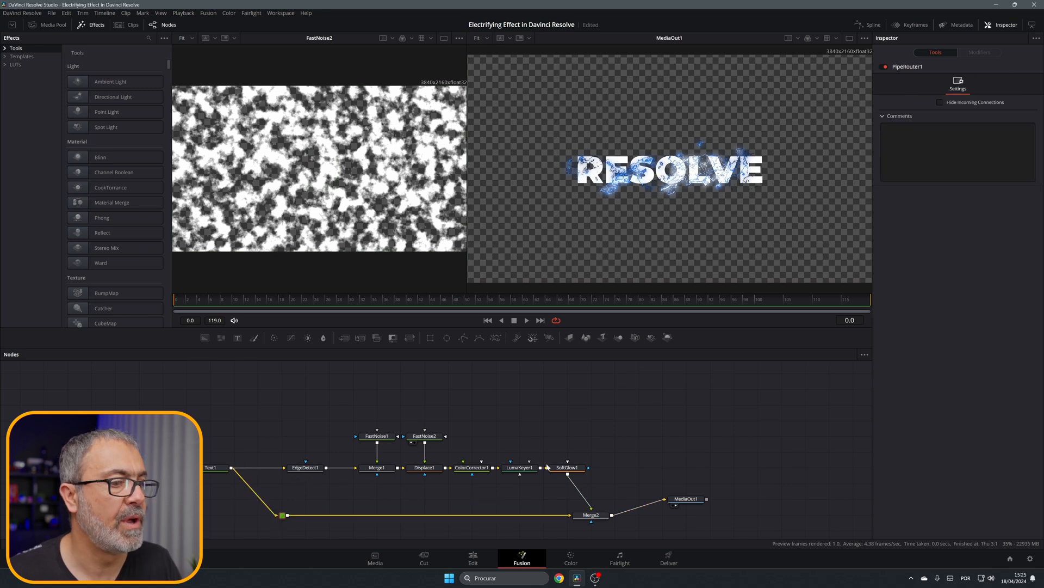
pyautogui.moveTo(686, 499); pyautogui.dragTo(686, 514)
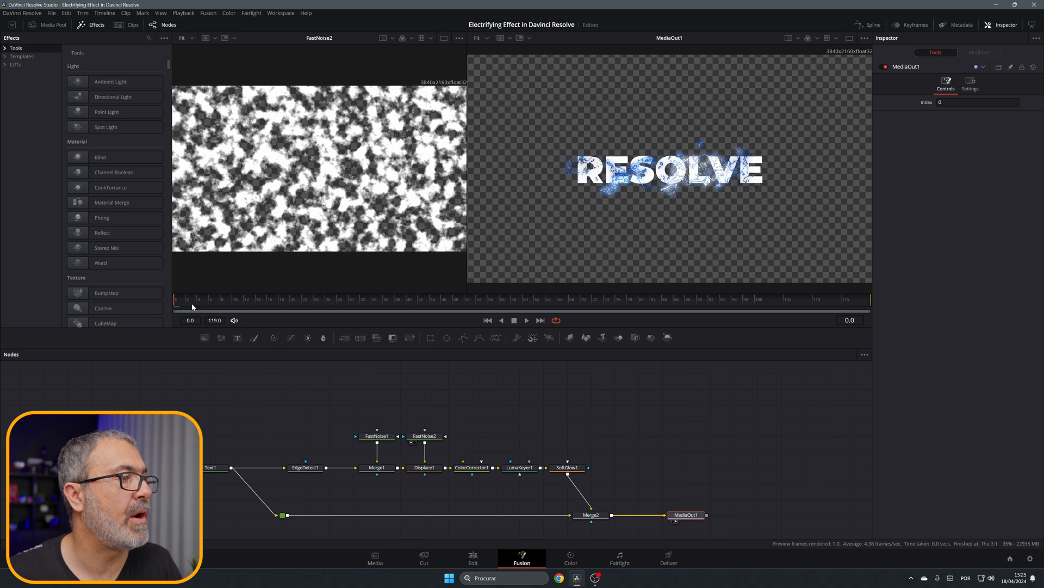
# - Scrub through the animation and set the scale of the Displace node's Fast Noise to 8.82
pyautogui.moveTo(192, 303); pyautogui.dragTo(553, 322)
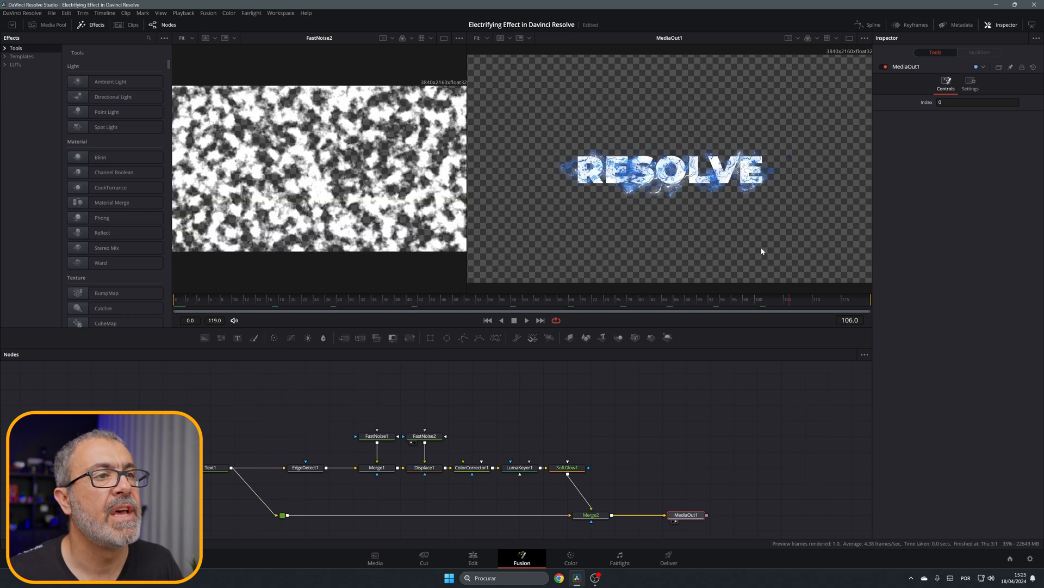
pyautogui.click(427, 468)
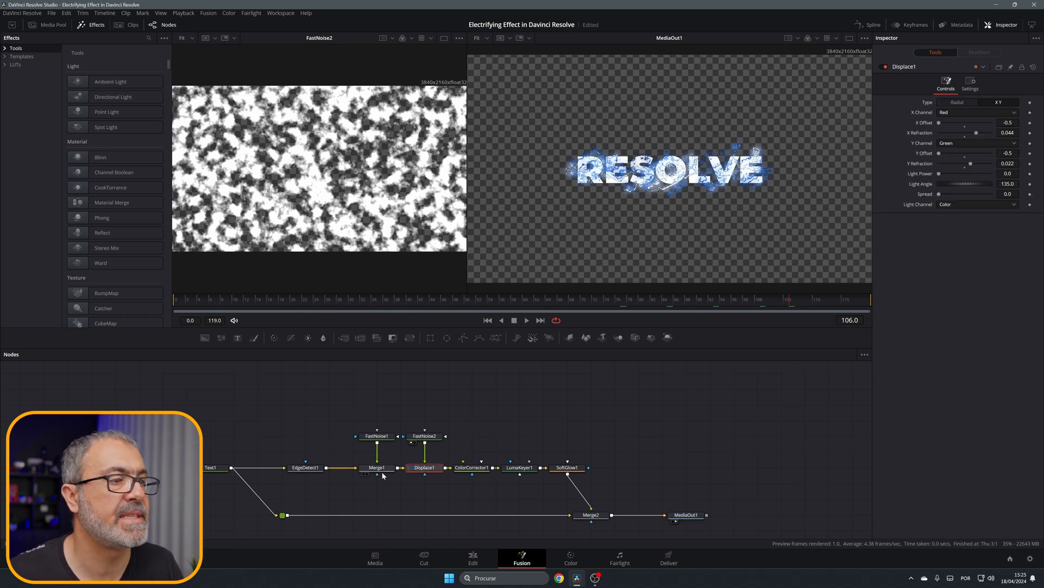
pyautogui.click(434, 437)
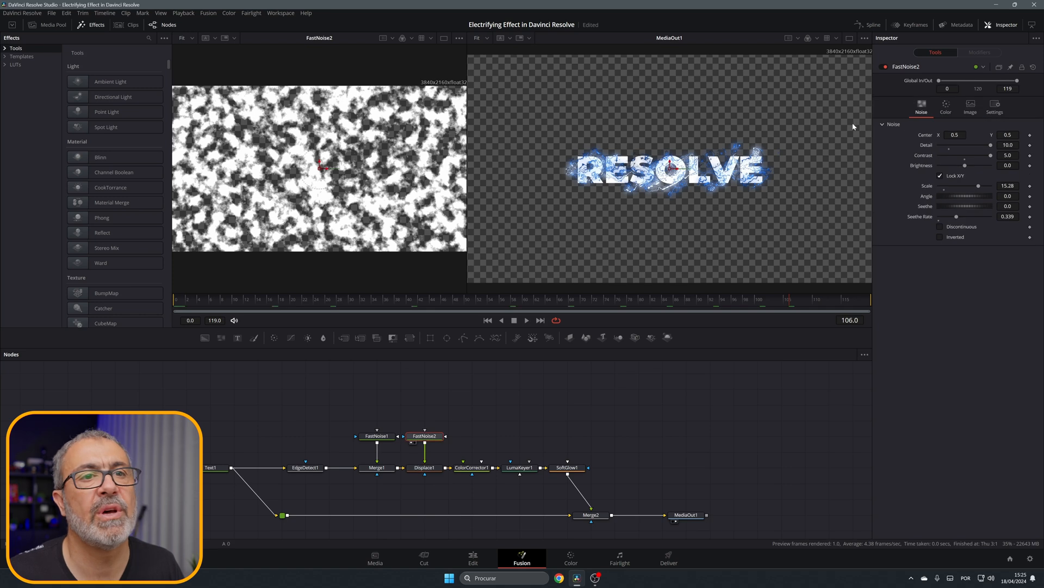
pyautogui.moveTo(979, 185); pyautogui.dragTo(962, 185)
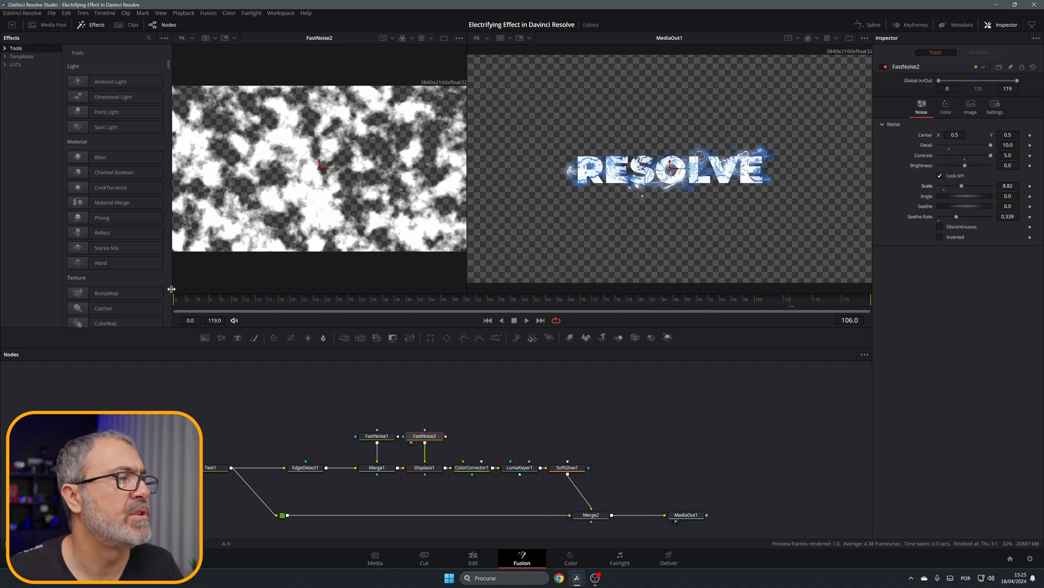
pyautogui.click(264, 304)
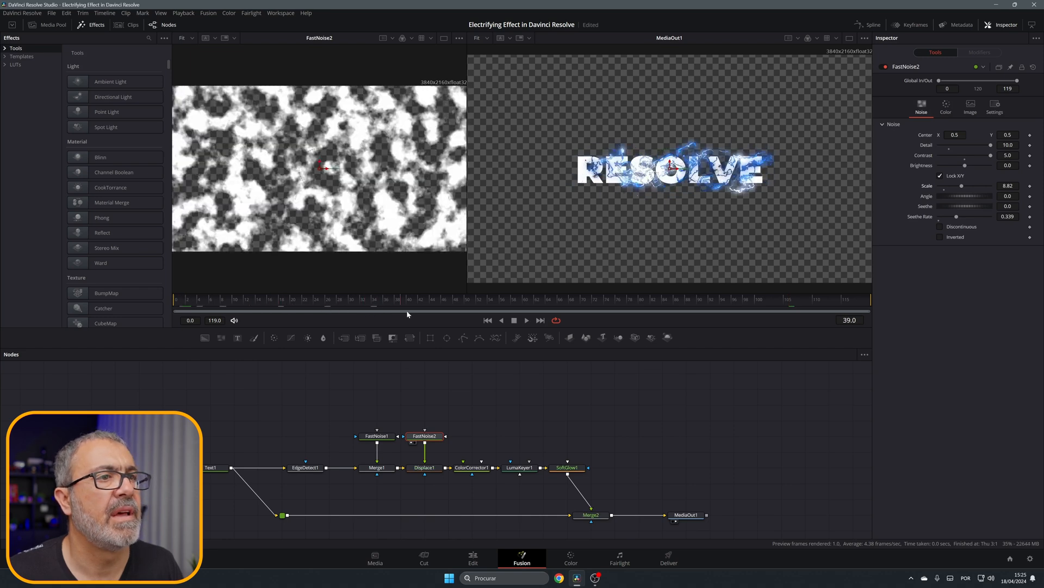
# - Set the Displace node's Y refraction to 0.033 and X refraction to 0.041, and preview the animation
pyautogui.click(427, 468)
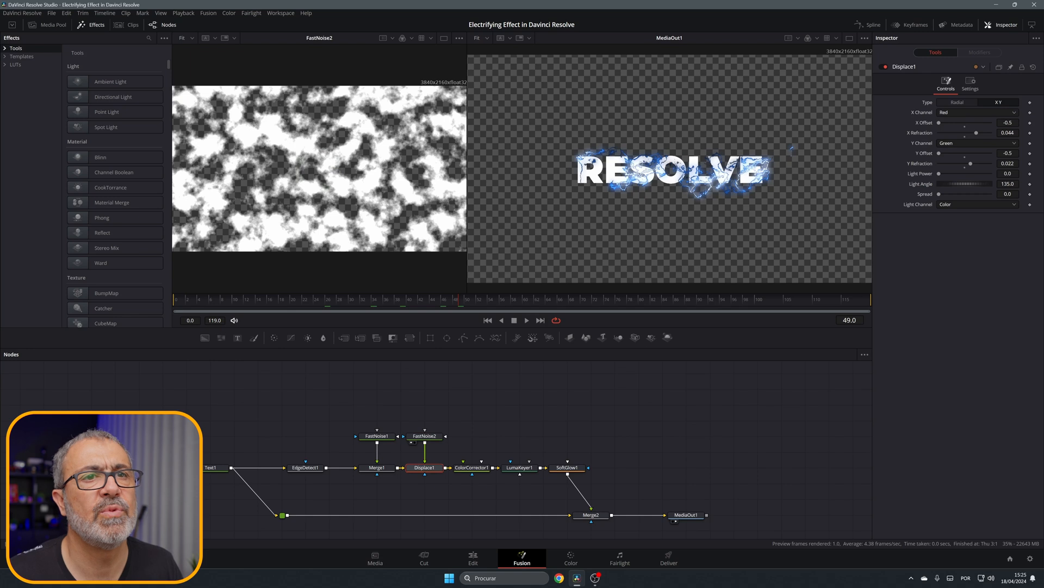
pyautogui.moveTo(974, 163); pyautogui.dragTo(976, 133)
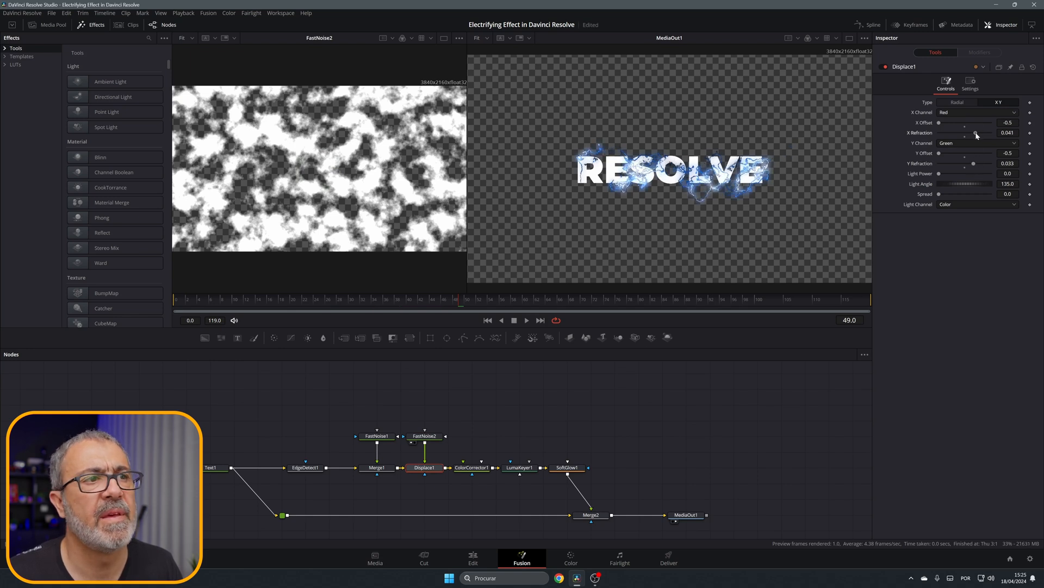
pyautogui.moveTo(240, 303); pyautogui.dragTo(403, 294)
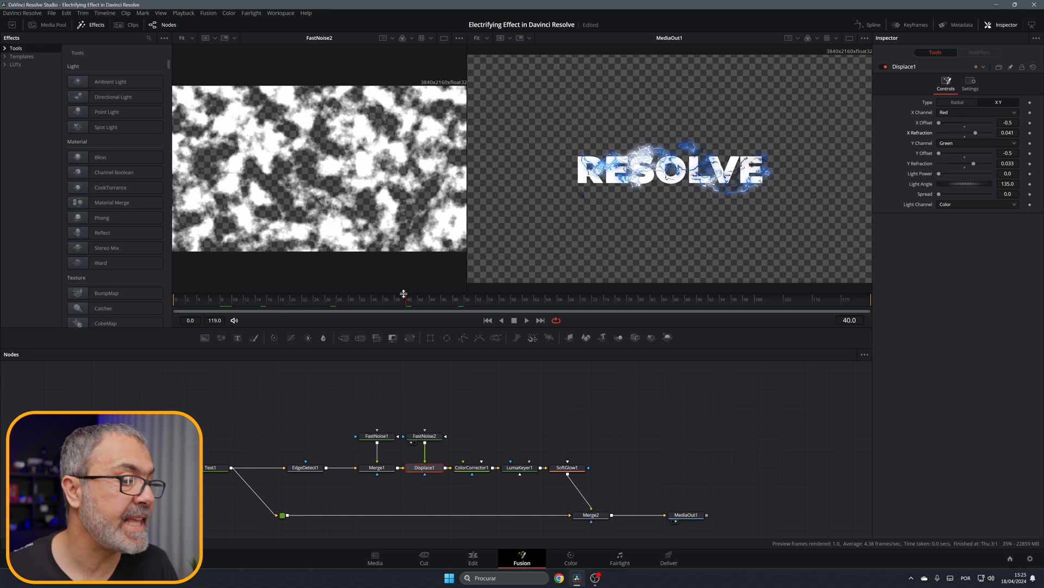
# - Switch to the Edit page and place DR Logo.png at the start of the Video 1 track
pyautogui.click(474, 559)
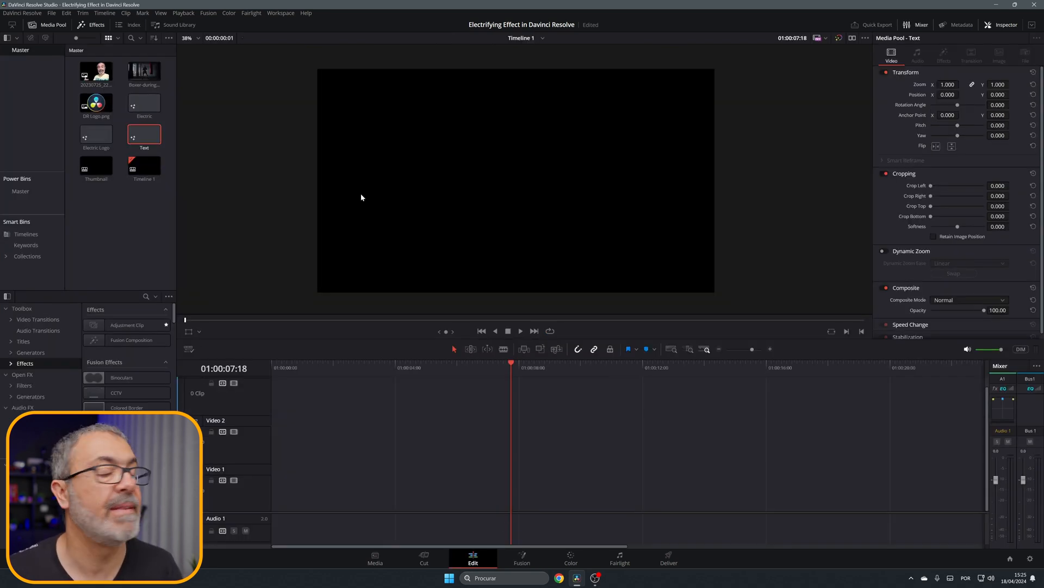
pyautogui.click(95, 102)
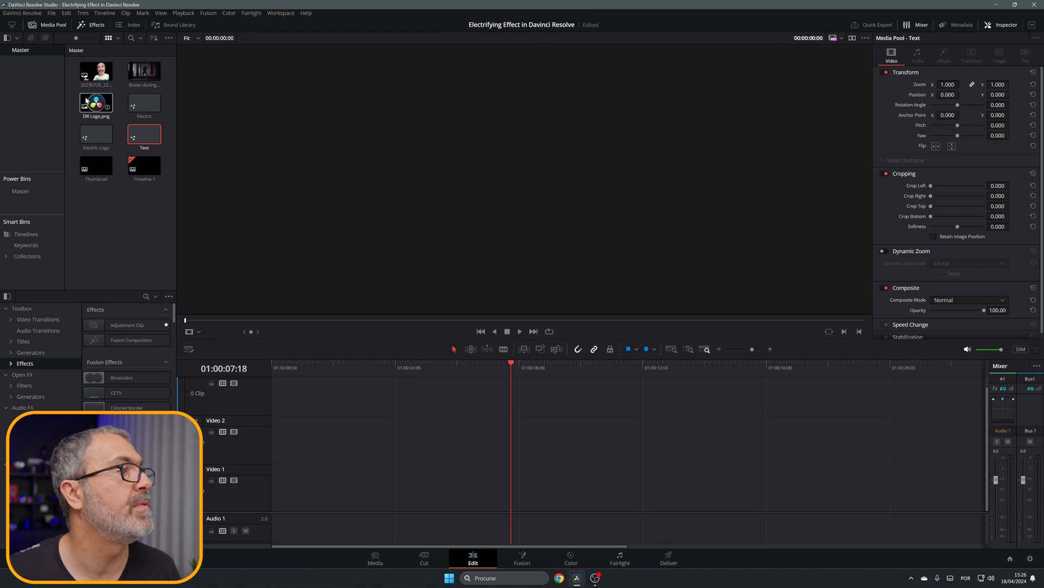
pyautogui.moveTo(96, 102); pyautogui.dragTo(273, 487)
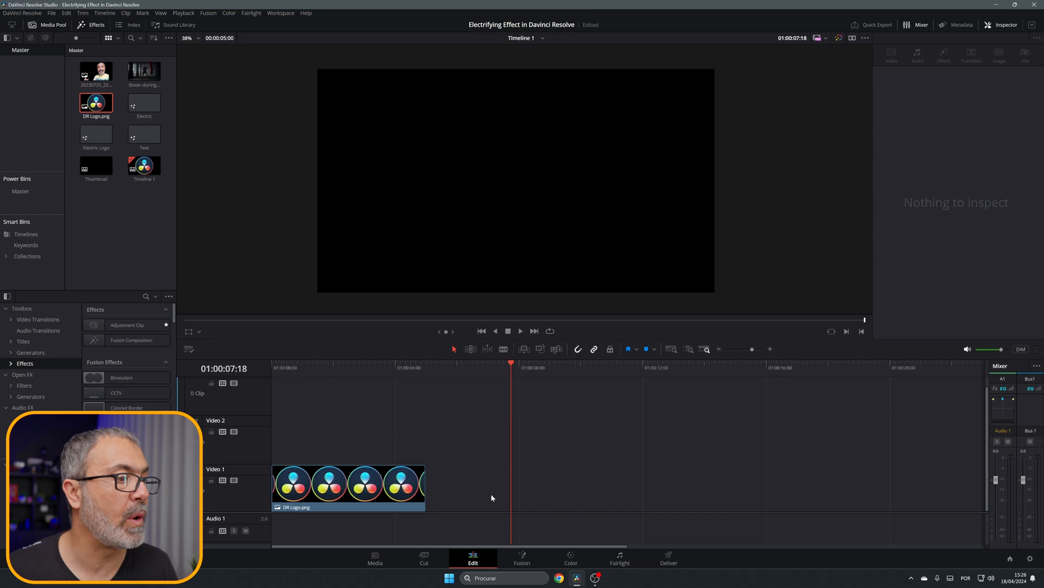
# - Move the playhead onto the DR Logo.png clip, switch to the Fusion page and space MediaIn1 and MediaOut1 farther apart
pyautogui.moveTo(514, 365); pyautogui.dragTo(306, 364)
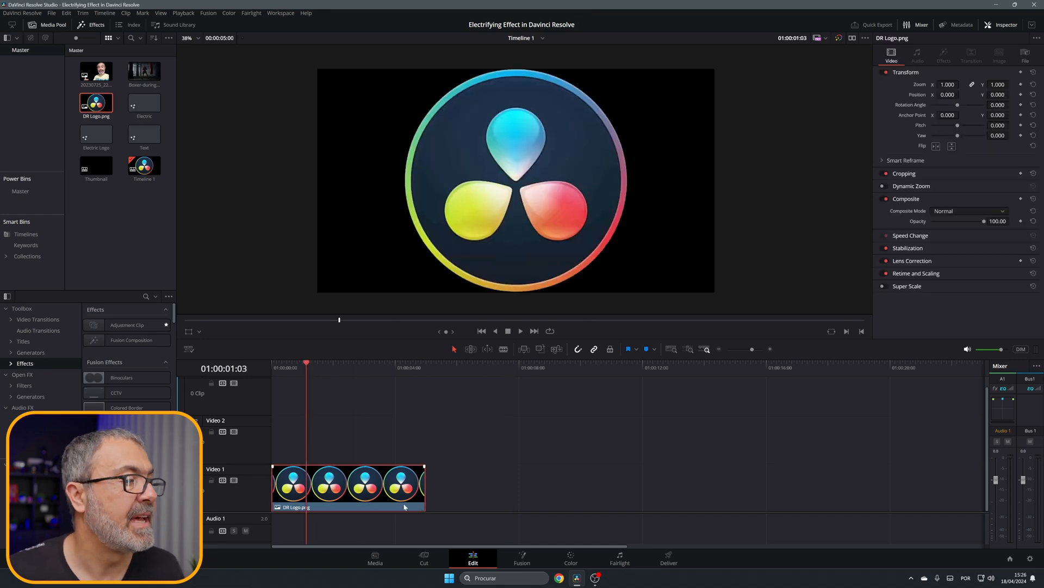
pyautogui.click(522, 558)
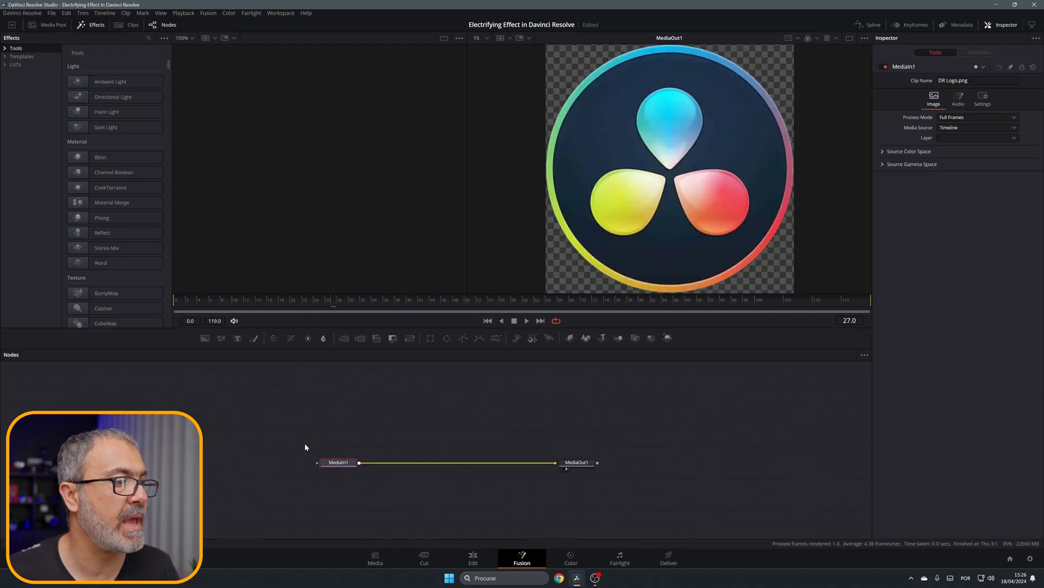
pyautogui.moveTo(291, 463); pyautogui.dragTo(172, 476)
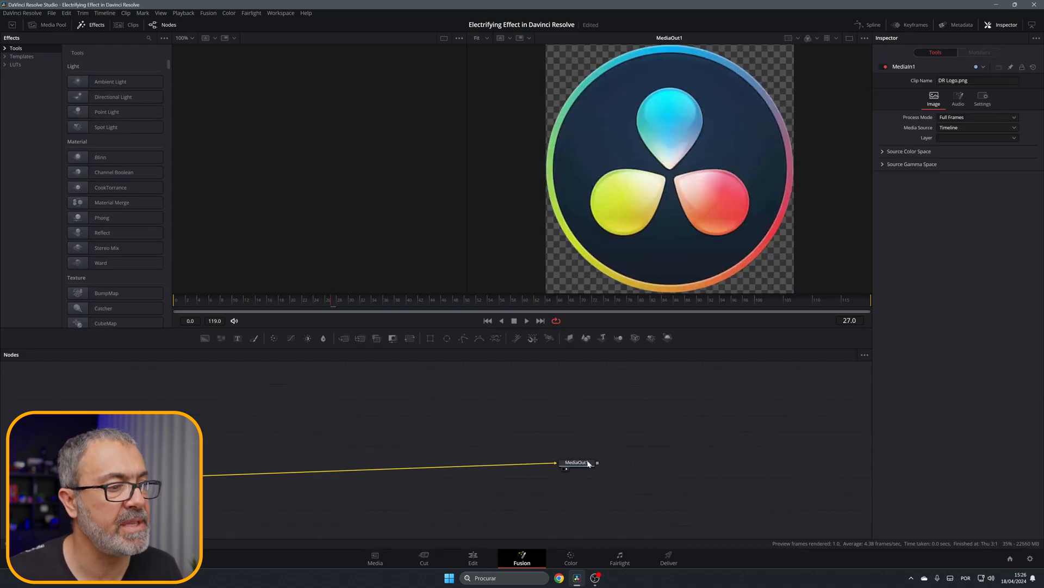
pyautogui.moveTo(588, 464); pyautogui.dragTo(661, 479)
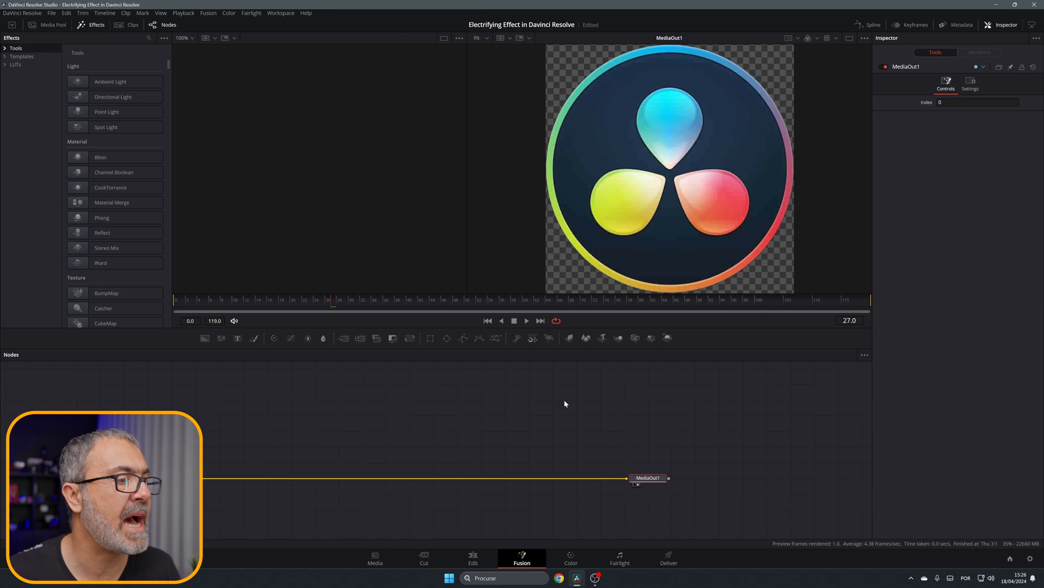
pyautogui.click(564, 404)
# - Insert the Edge Control template after MediaIn1 and set its pre-blur size to 5.5 and gain to 3.03
pyautogui.click(172, 478)
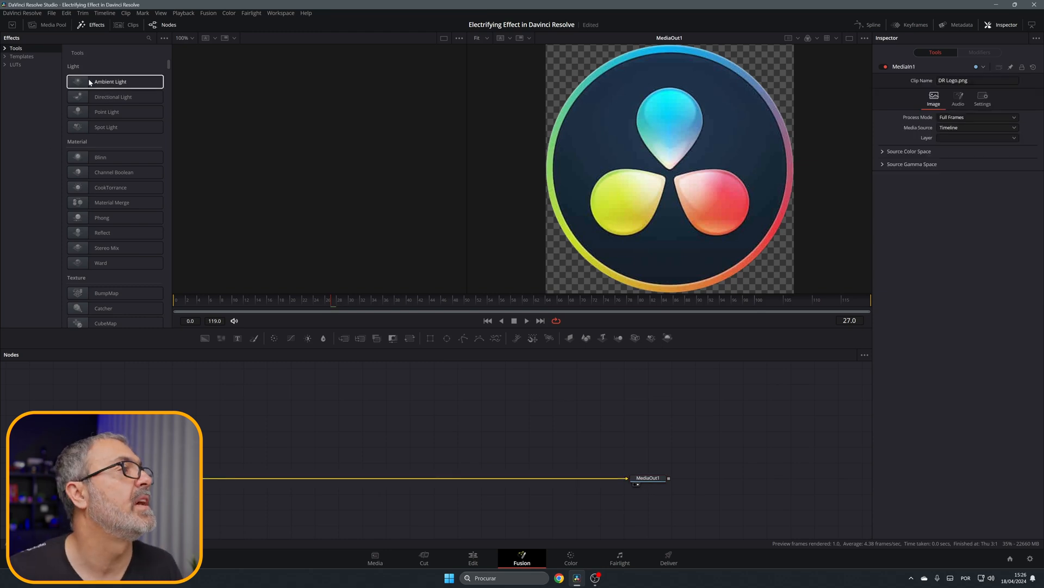
pyautogui.click(4, 57)
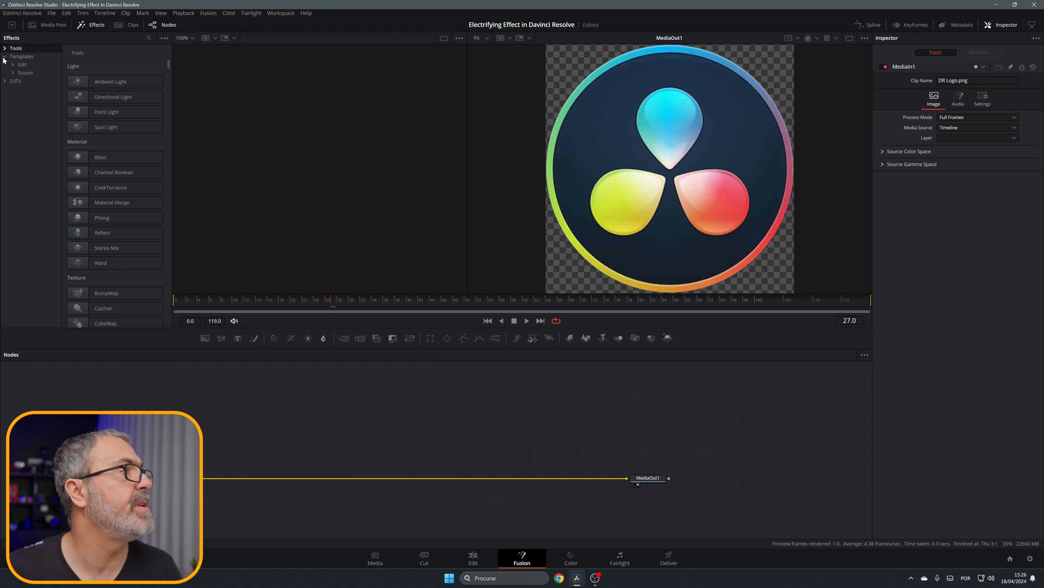
pyautogui.click(13, 73)
pyautogui.click(32, 81)
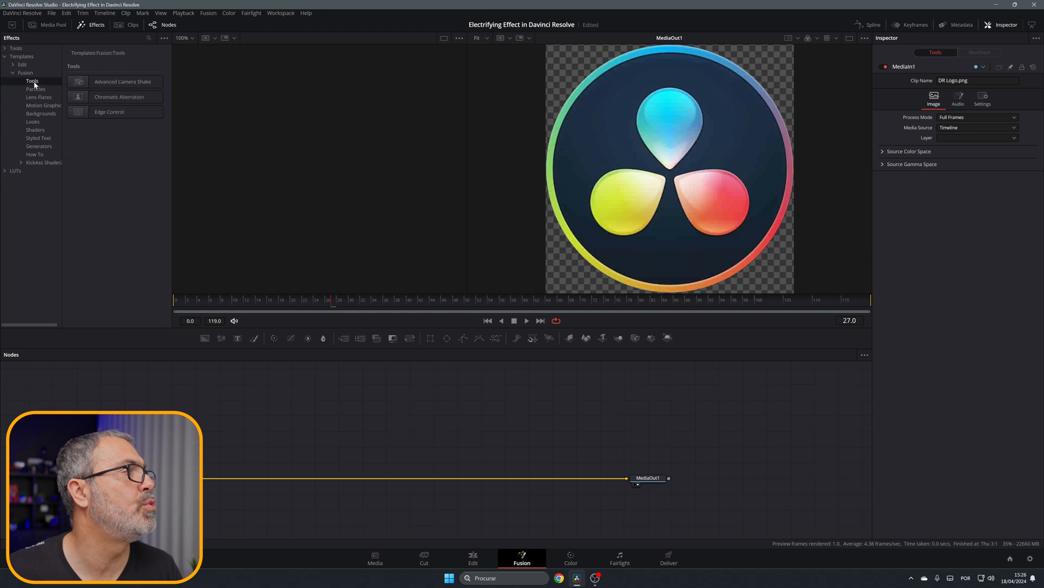
pyautogui.moveTo(111, 116); pyautogui.dragTo(218, 480)
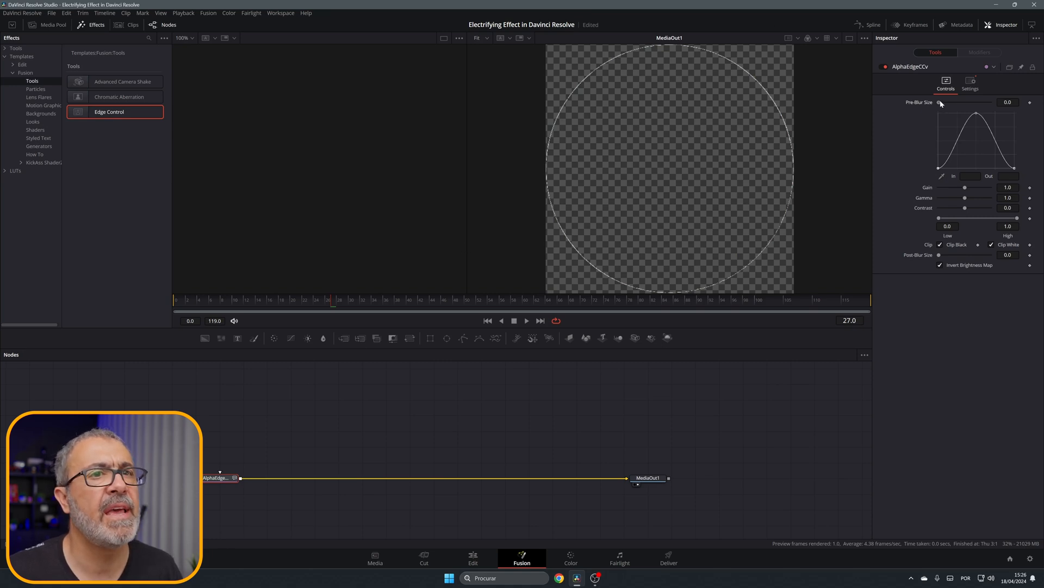
pyautogui.moveTo(940, 103); pyautogui.dragTo(944, 105)
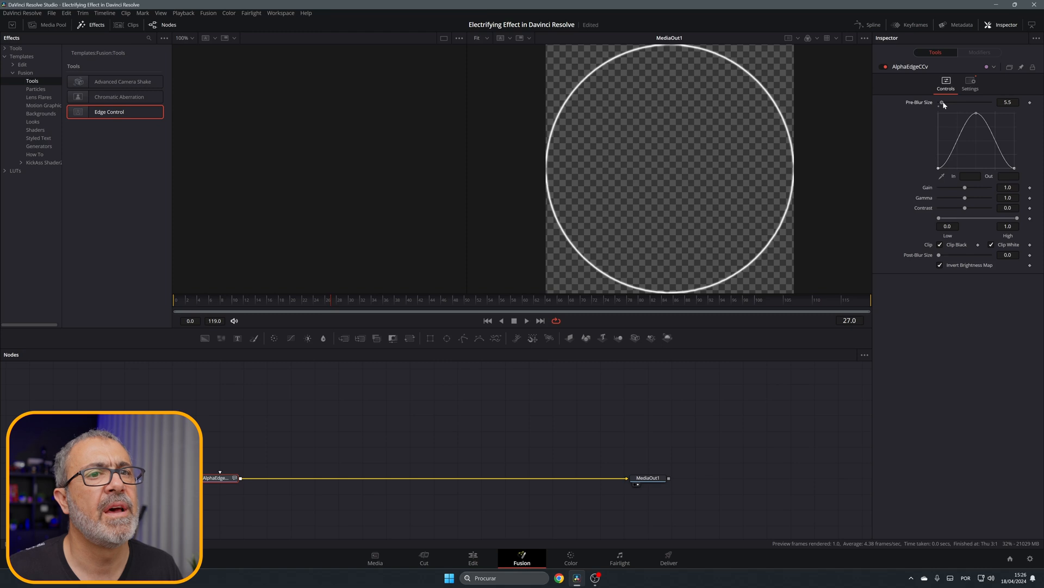
pyautogui.moveTo(966, 189)
pyautogui.mouseDown()
pyautogui.moveTo(993, 189)
pyautogui.moveTo(979, 192)
pyautogui.mouseUp()
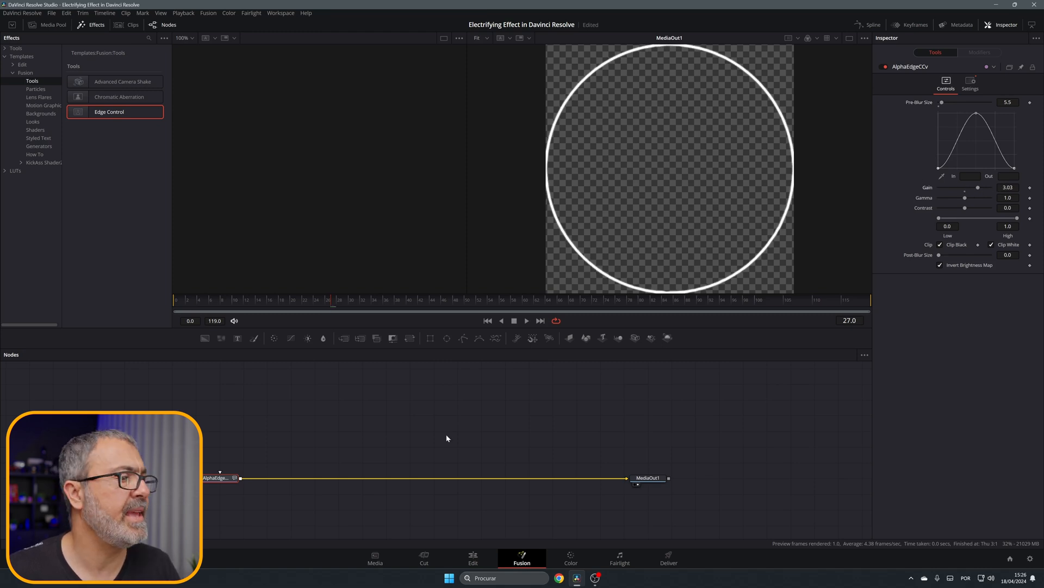
# - Connect a Fast Noise to the edge node as its mask, and insert a Transform after MediaIn1 with size 0.87
pyautogui.moveTo(220, 338); pyautogui.dragTo(223, 480)
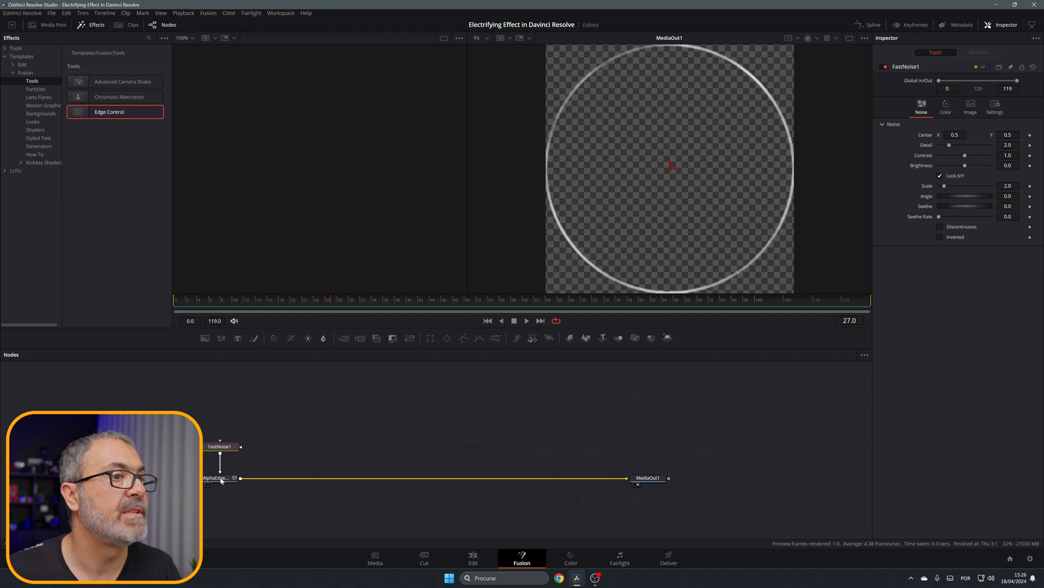
pyautogui.click(125, 477)
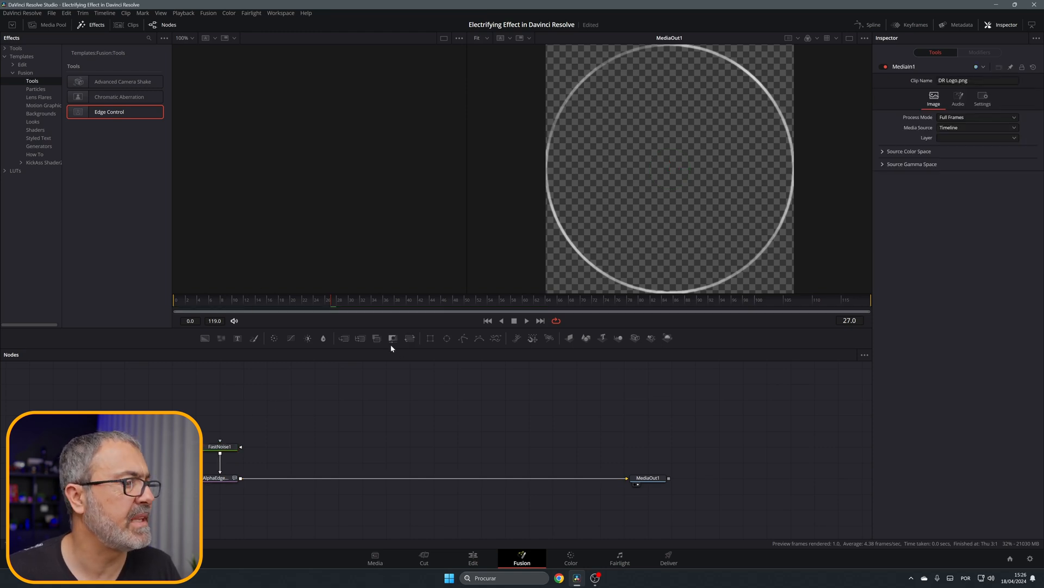
pyautogui.click(410, 338)
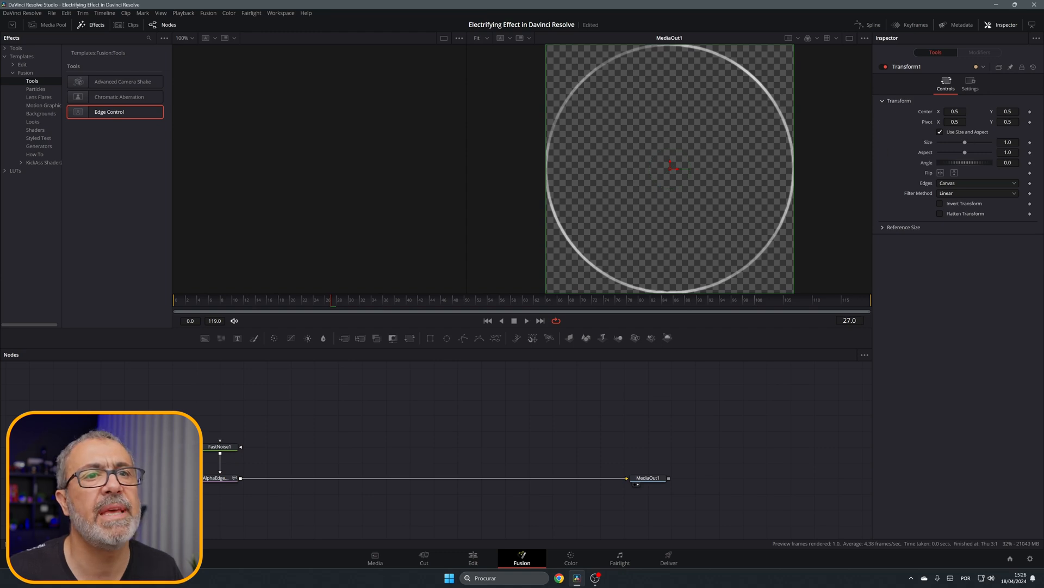
pyautogui.moveTo(1008, 142); pyautogui.dragTo(1001, 142)
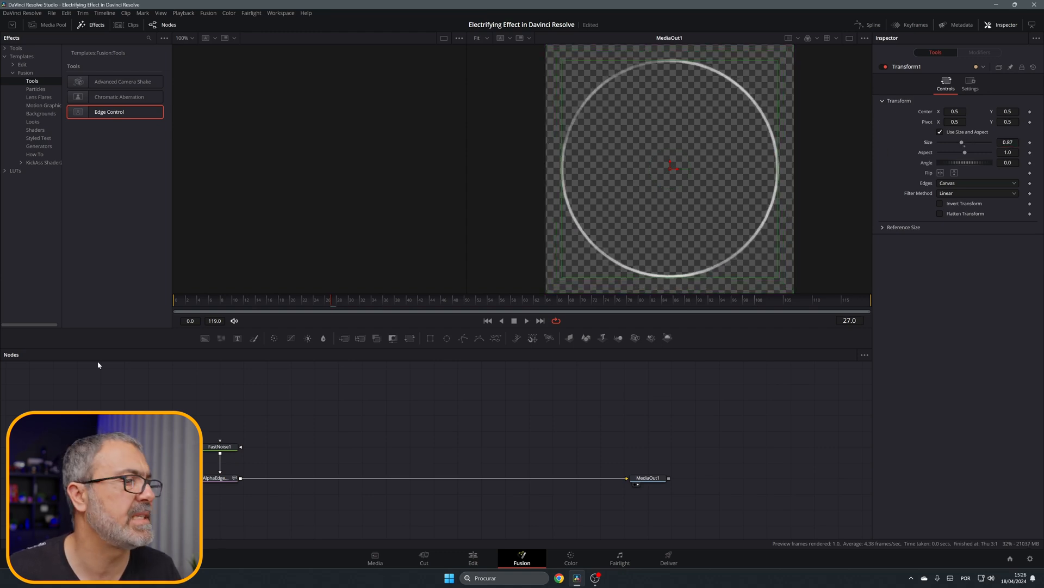
# - Show FastNoise1 in the first viewer and set its detail to 10, contrast to 5.0, brightness to -0.37 and scale to 3.94
pyautogui.click(218, 478)
pyautogui.click(222, 447)
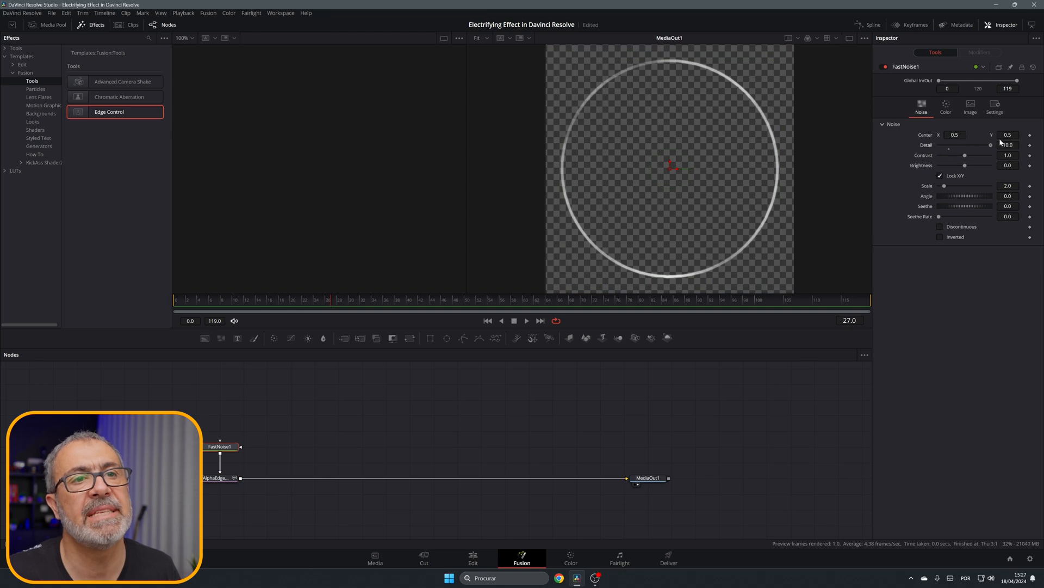
pyautogui.moveTo(966, 160); pyautogui.dragTo(979, 157)
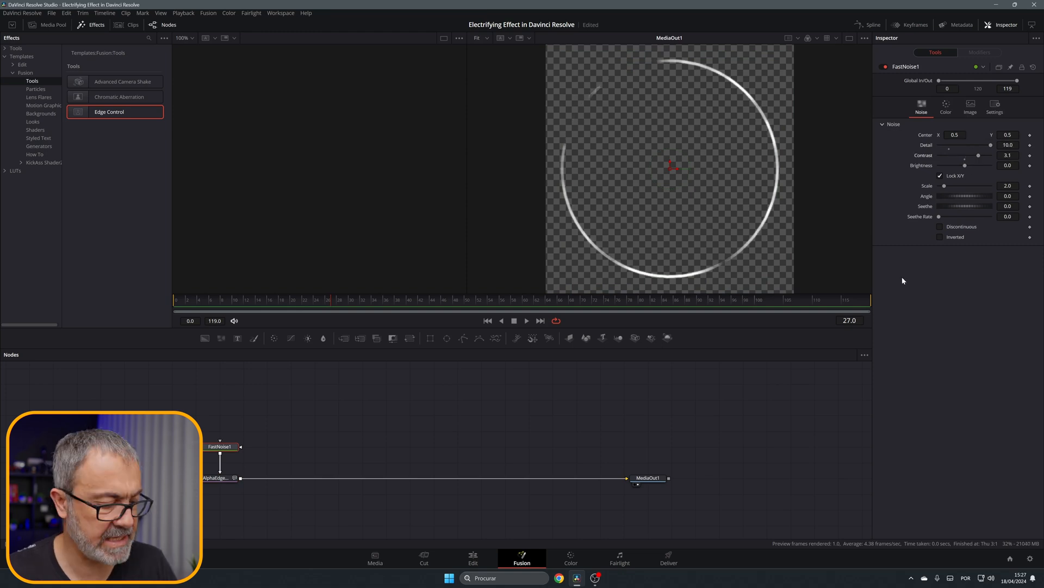
pyautogui.press('1')
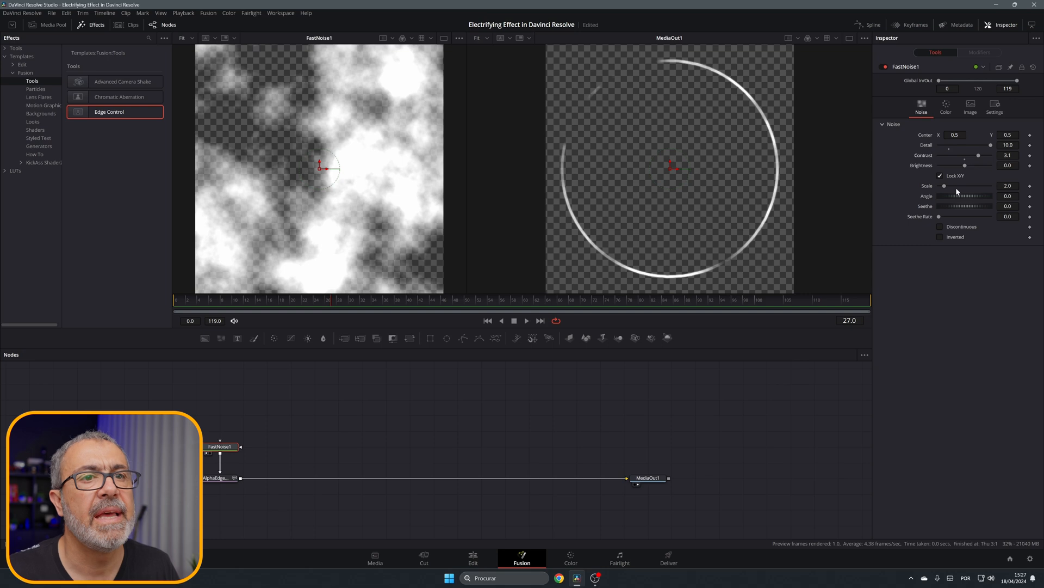
pyautogui.moveTo(945, 186); pyautogui.dragTo(1000, 161)
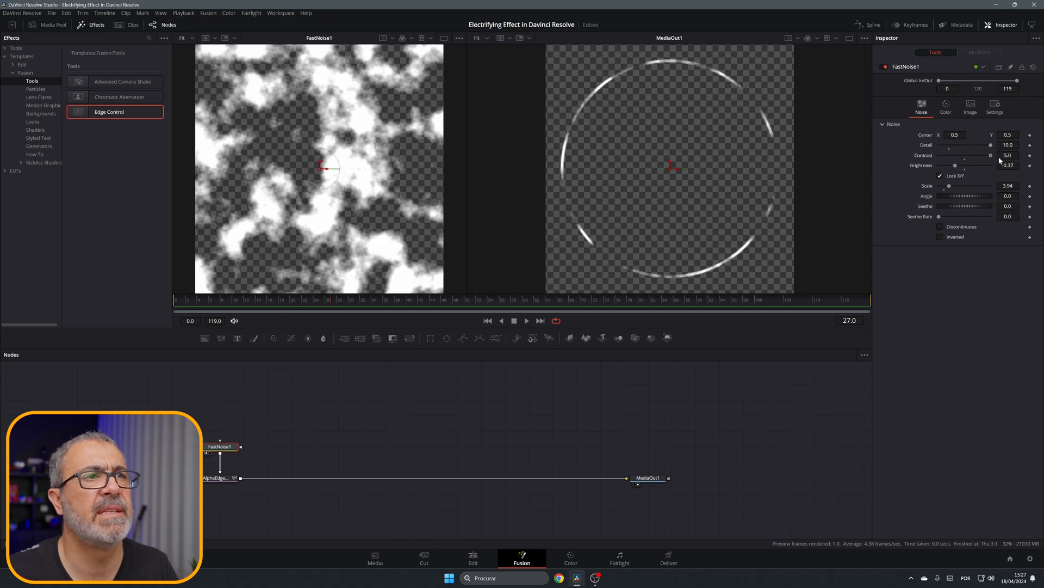
# - Insert a Displace node after the edge node and connect a new Fast Noise to it
pyautogui.click(233, 478)
pyautogui.hotkey('shift', 'space')
pyautogui.write('Soft Glow')
pyautogui.press('BackSpace')
pyautogui.press('BackSpace')
pyautogui.press('BackSpace')
pyautogui.press('BackSpace')
pyautogui.press('BackSpace')
pyautogui.press('BackSpace')
pyautogui.press('BackSpace')
pyautogui.press('BackSpace')
pyautogui.press('BackSpace')
pyautogui.write('displa')
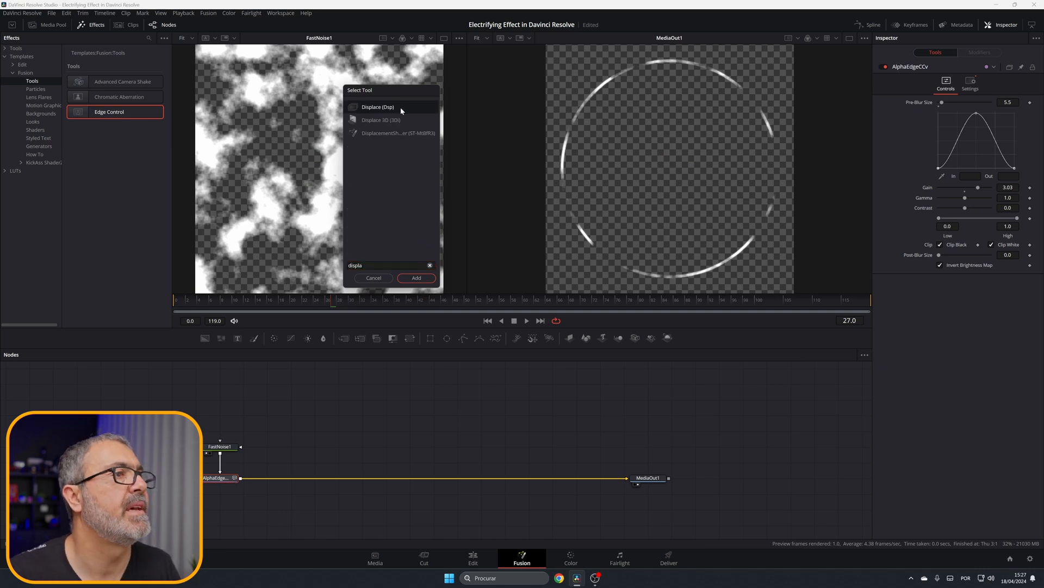
pyautogui.click(417, 278)
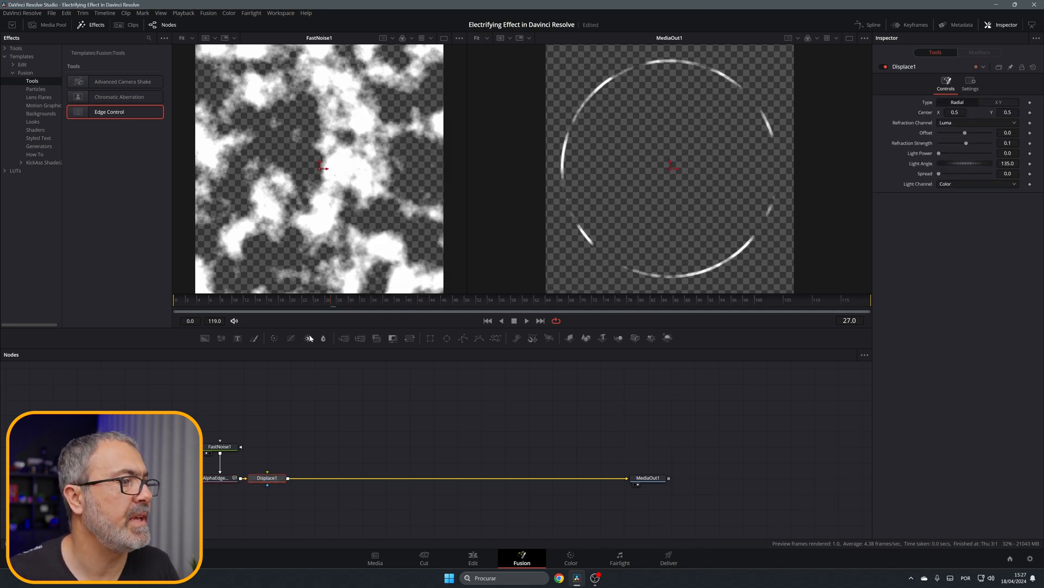
pyautogui.moveTo(222, 340); pyautogui.dragTo(273, 475)
# - Set Displace1 to XY type with X and Y offsets of -0.5, X refraction 0.033 and Y refraction 0.035
pyautogui.click(275, 476)
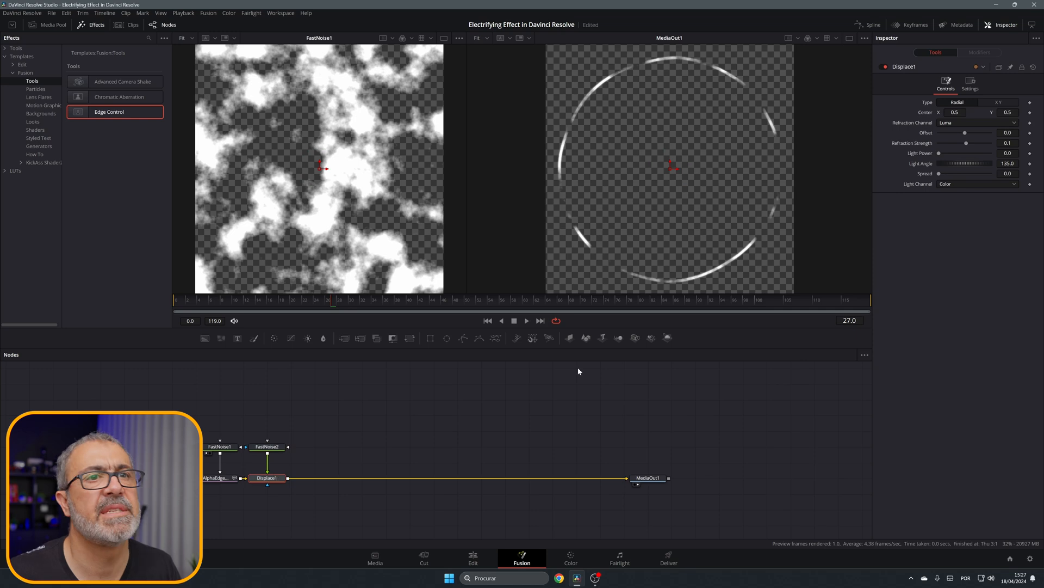
pyautogui.click(1000, 102)
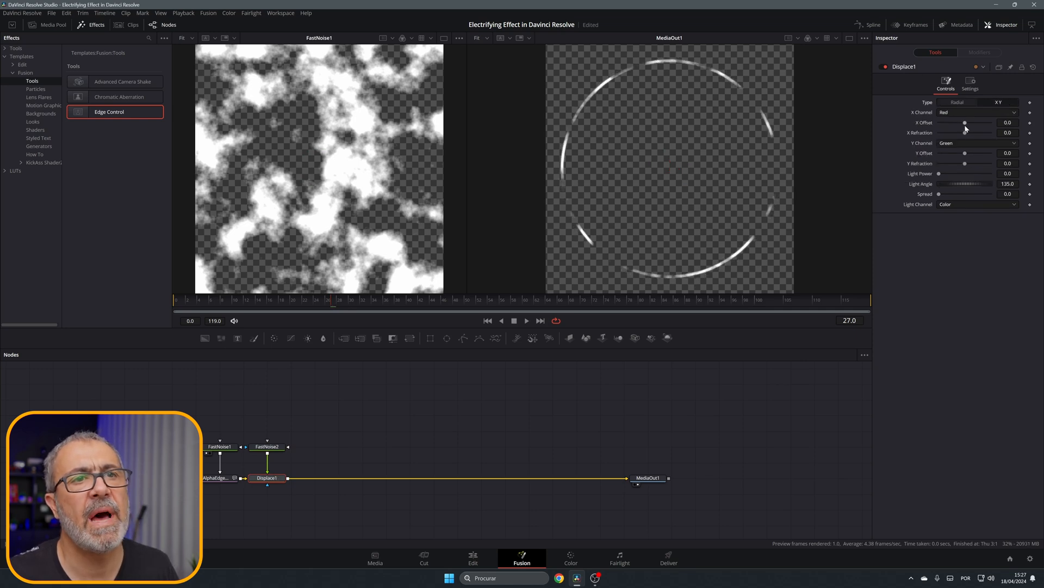
pyautogui.moveTo(965, 122)
pyautogui.mouseDown()
pyautogui.moveTo(928, 154)
pyautogui.moveTo(973, 164)
pyautogui.moveTo(975, 133)
pyautogui.mouseUp()
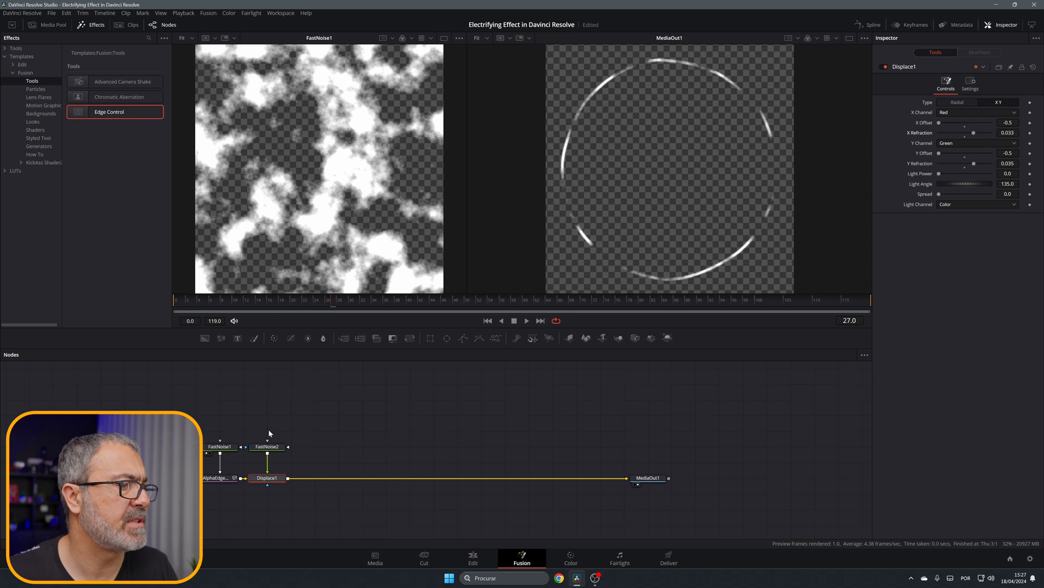
# - Show FastNoise2 in the first viewer and set its detail to 10, contrast to 5.0, brightness to -0.37 and scale to 3.78
pyautogui.click(267, 446)
pyautogui.press('1')
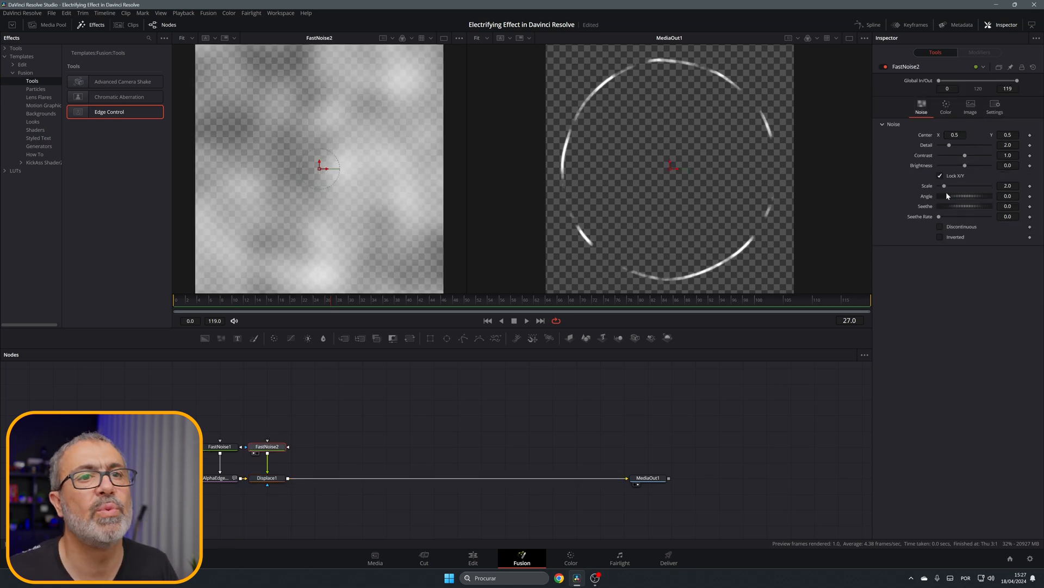
pyautogui.moveTo(949, 146); pyautogui.dragTo(951, 188)
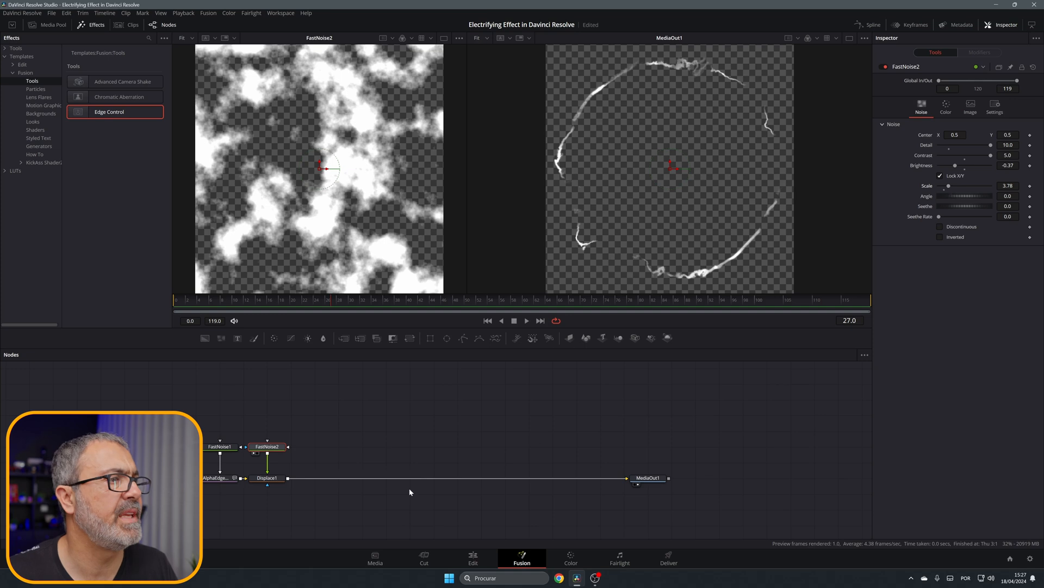
# - Insert a Color Corrector after Displace1, tint the outline golden yellow at strength 1.0, and save the project
pyautogui.click(271, 480)
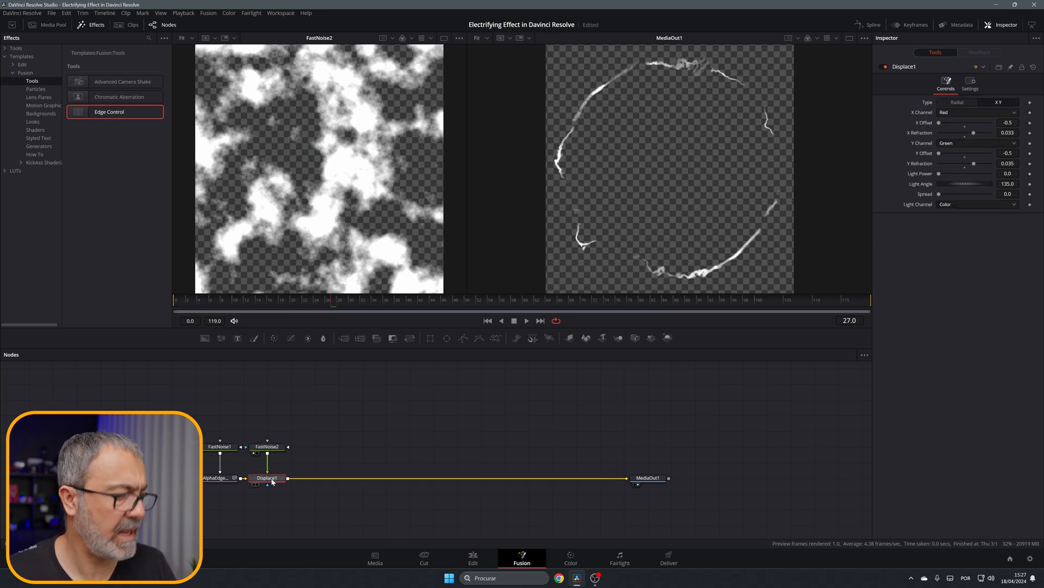
pyautogui.hotkey('shift', 'space')
pyautogui.write('cc')
pyautogui.press('Return')
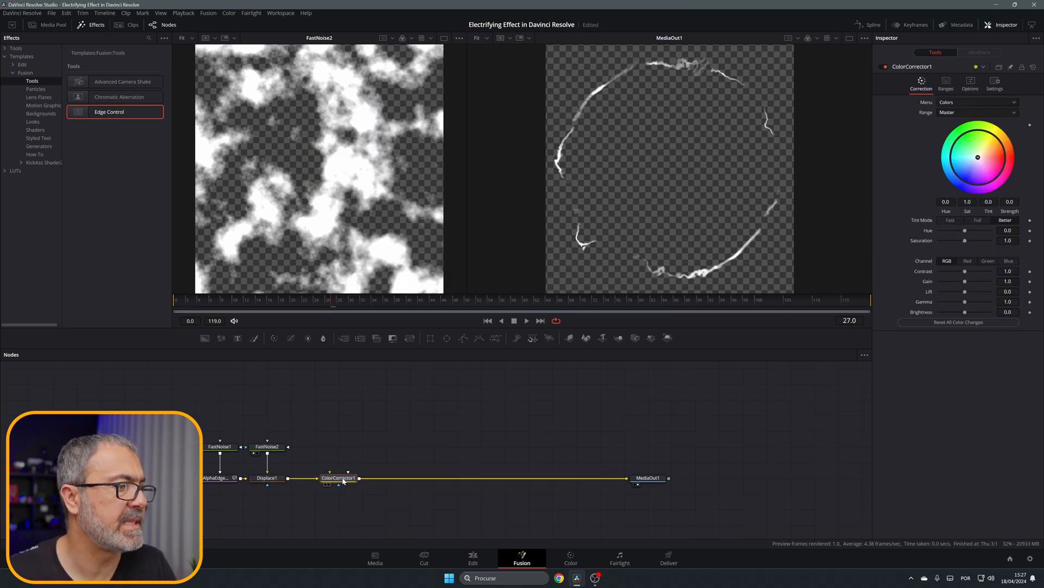
pyautogui.moveTo(982, 160); pyautogui.dragTo(1005, 130)
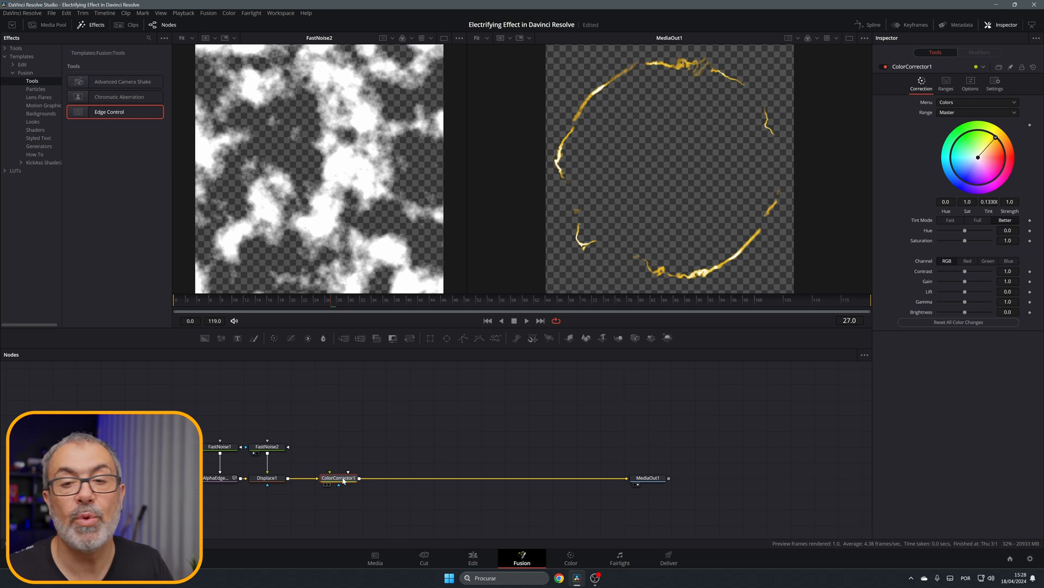
pyautogui.hotkey('ctrl', 's')
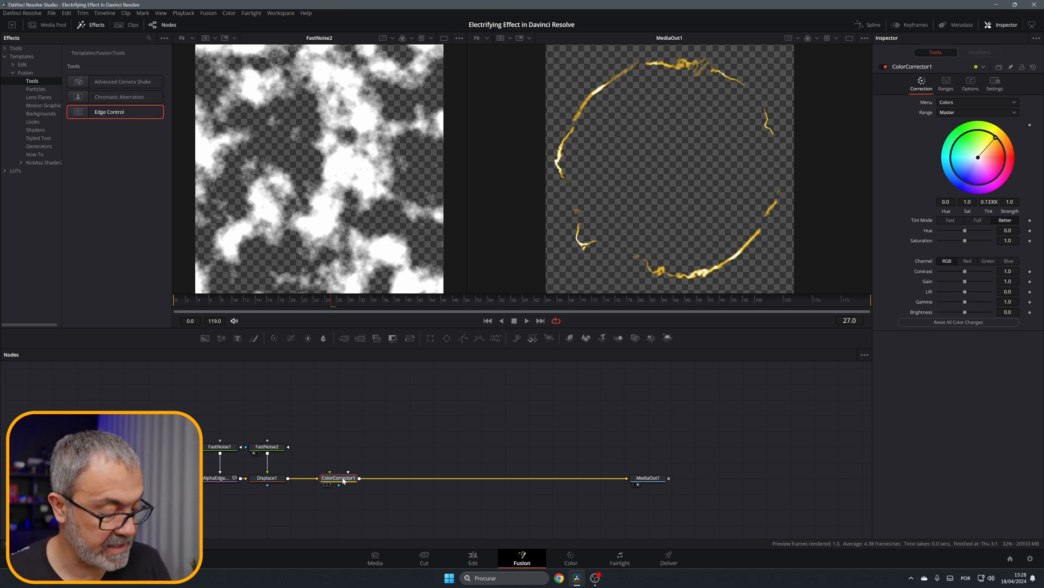
# - Insert a Soft Glow after the Color Corrector with glow size 19.7 and gain 2.953, spacing the node slightly apart
pyautogui.hotkey('shift', 'space')
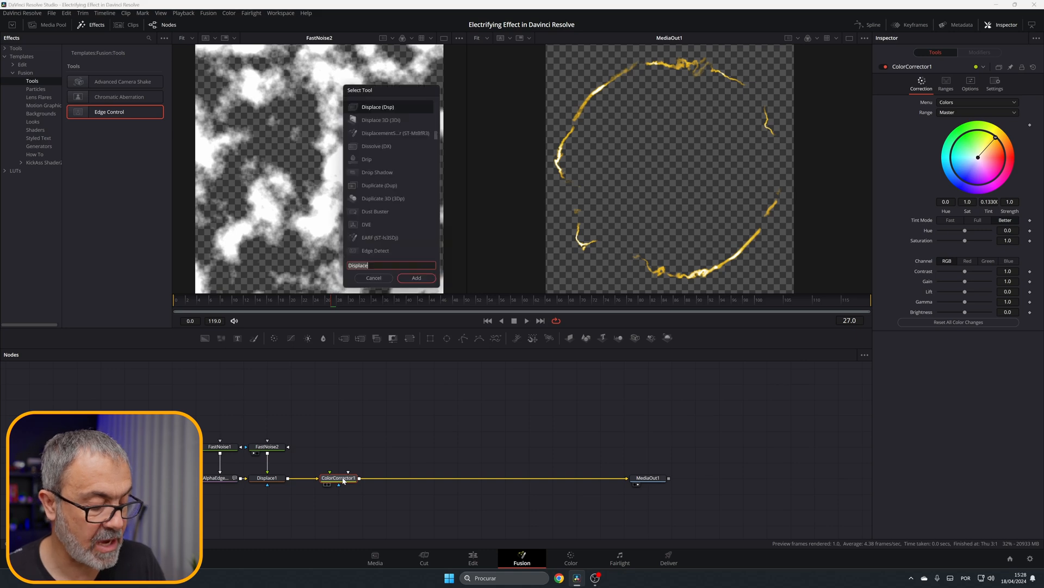
pyautogui.write('soft')
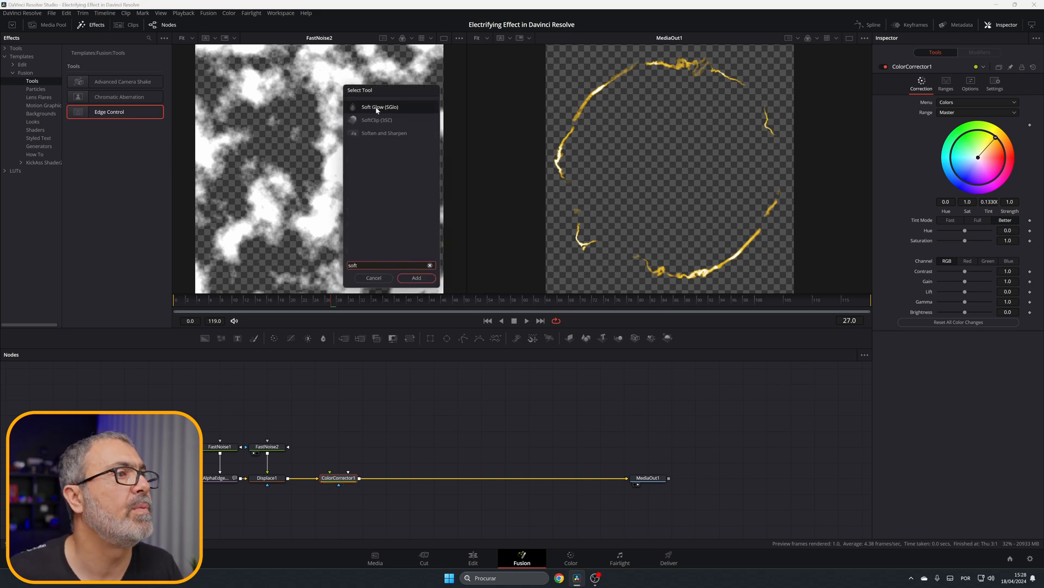
pyautogui.click(377, 110)
pyautogui.click(416, 280)
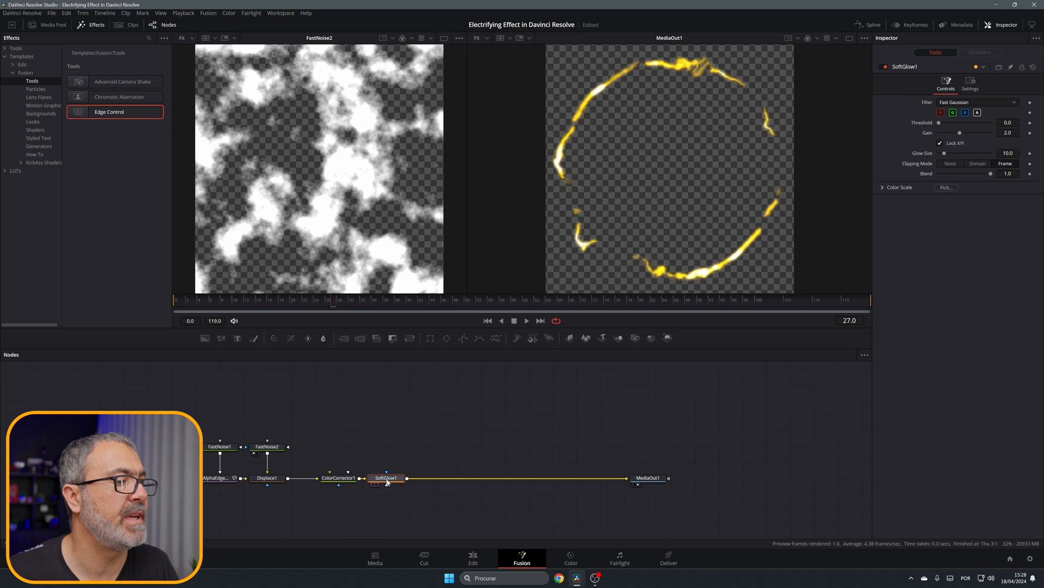
pyautogui.moveTo(387, 482); pyautogui.dragTo(411, 481)
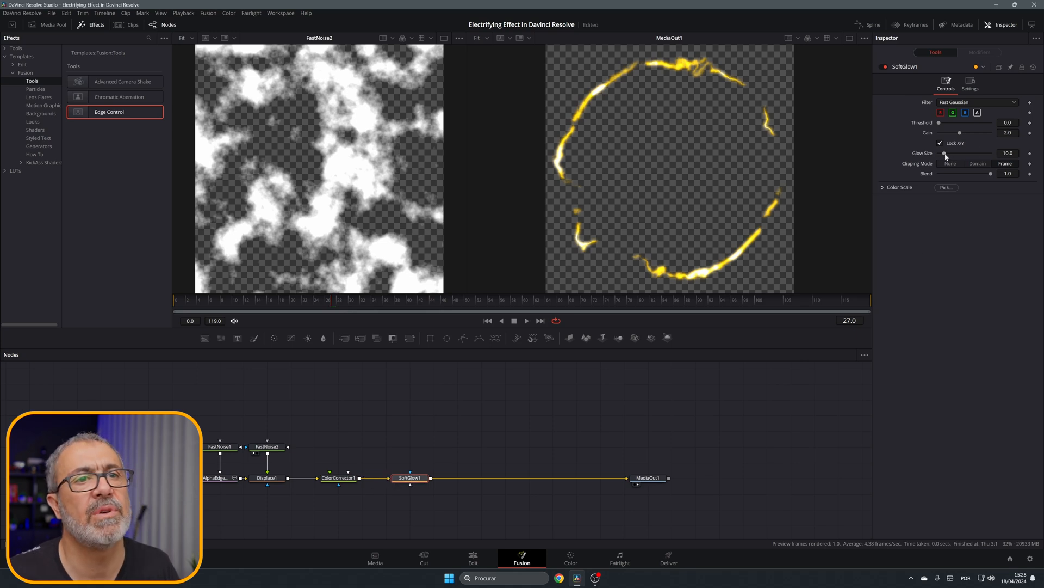
pyautogui.moveTo(945, 153); pyautogui.dragTo(972, 134)
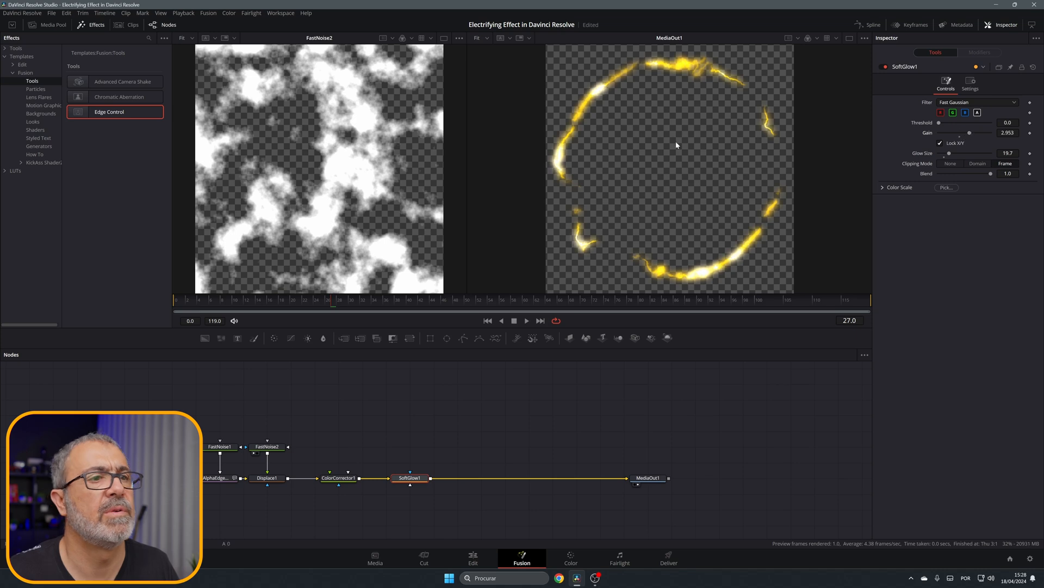
pyautogui.moveTo(528, 492); pyautogui.dragTo(661, 435)
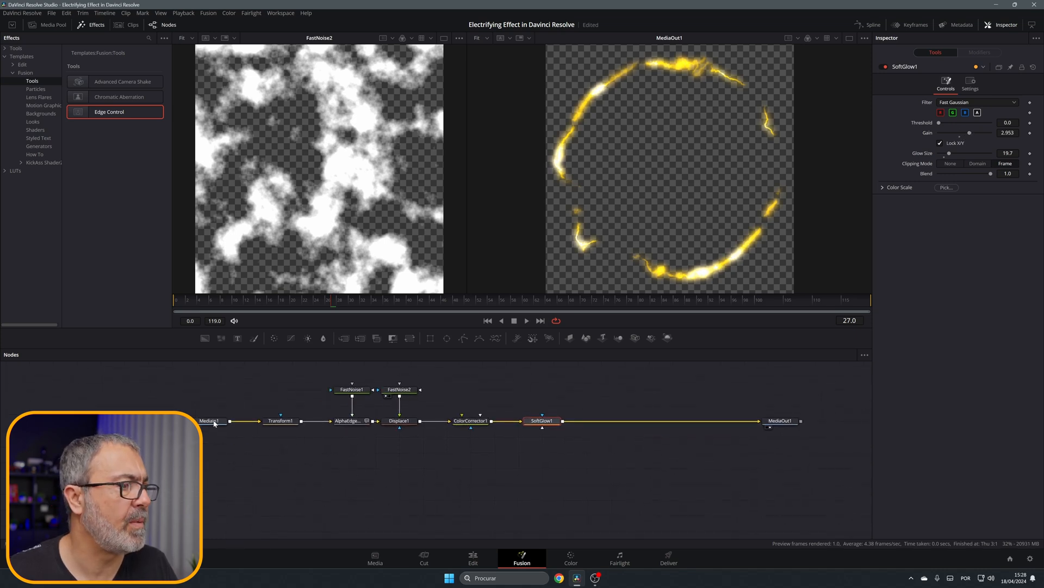
# - Add a Merge node below the chain with Transform1's output as background and SoftGlow1's output as foreground
pyautogui.moveTo(344, 338); pyautogui.dragTo(601, 484)
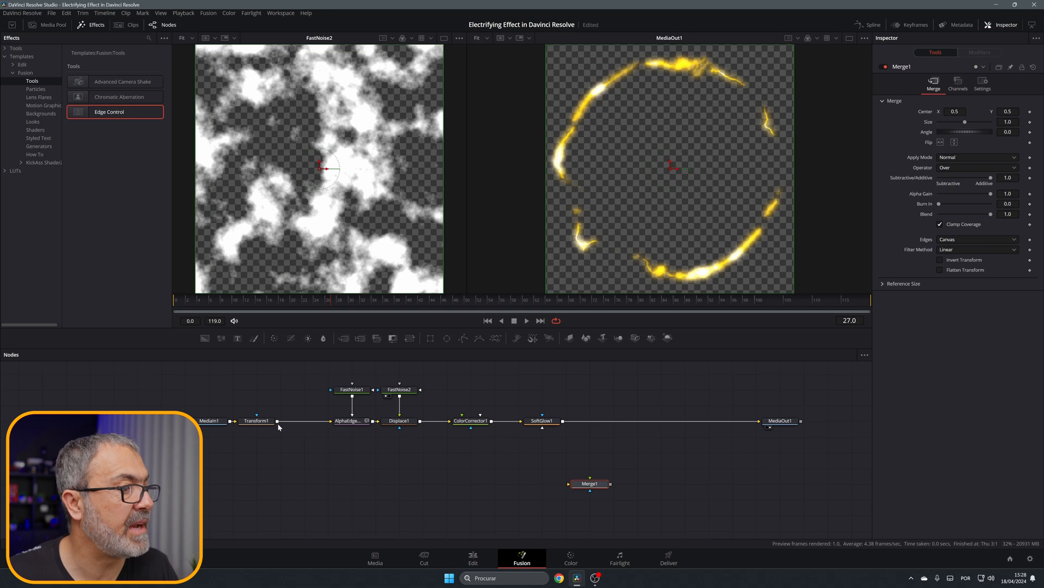
pyautogui.moveTo(278, 421); pyautogui.dragTo(590, 484)
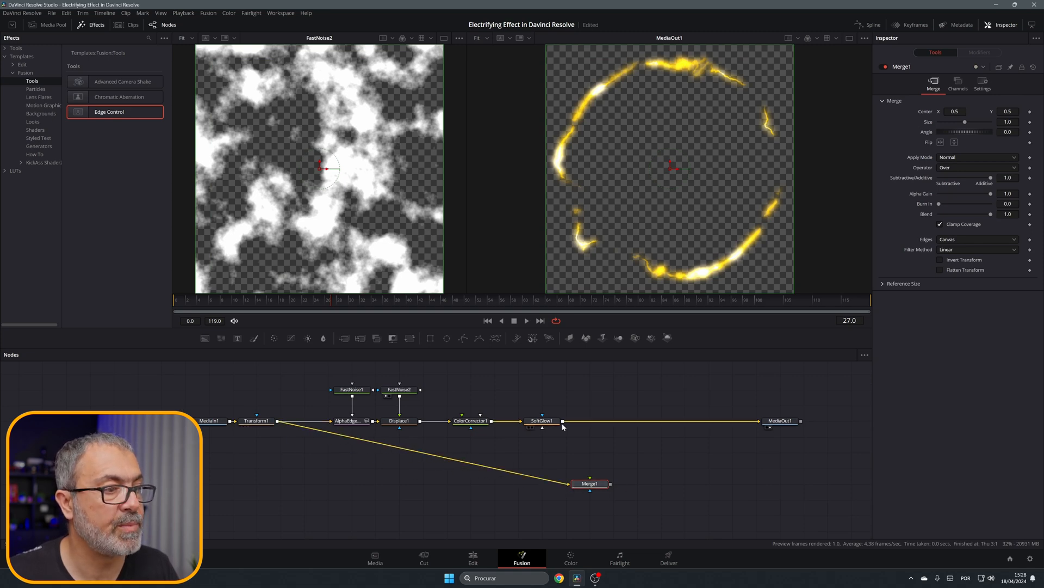
pyautogui.moveTo(563, 421); pyautogui.dragTo(600, 485)
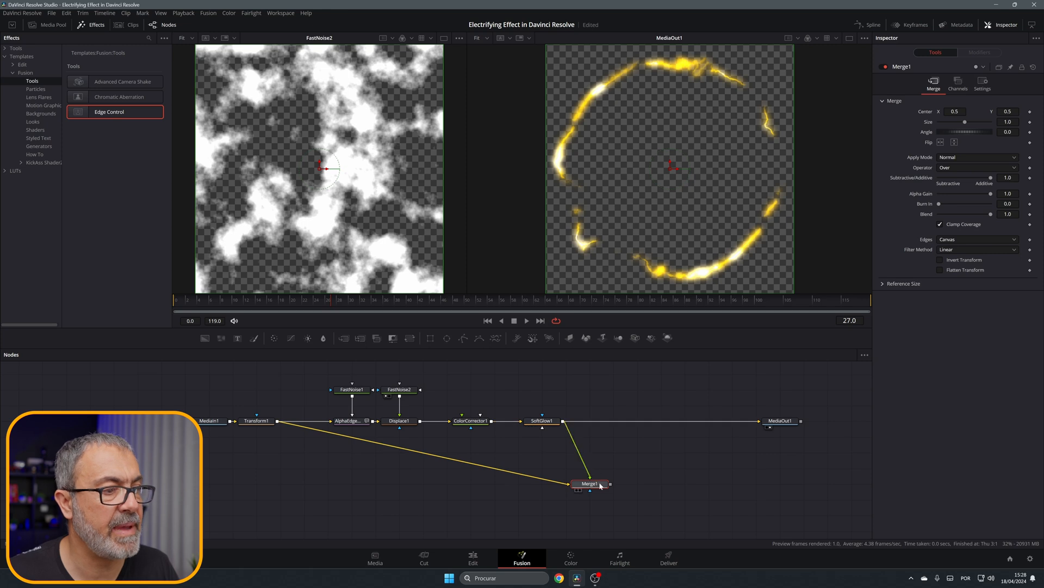
# - Replace SoftGlow1's direct link to MediaOut1 with the Merge1 output, and tidy the Transform1-to-Merge1 line with a pipe router
pyautogui.click(703, 421)
pyautogui.press('Delete')
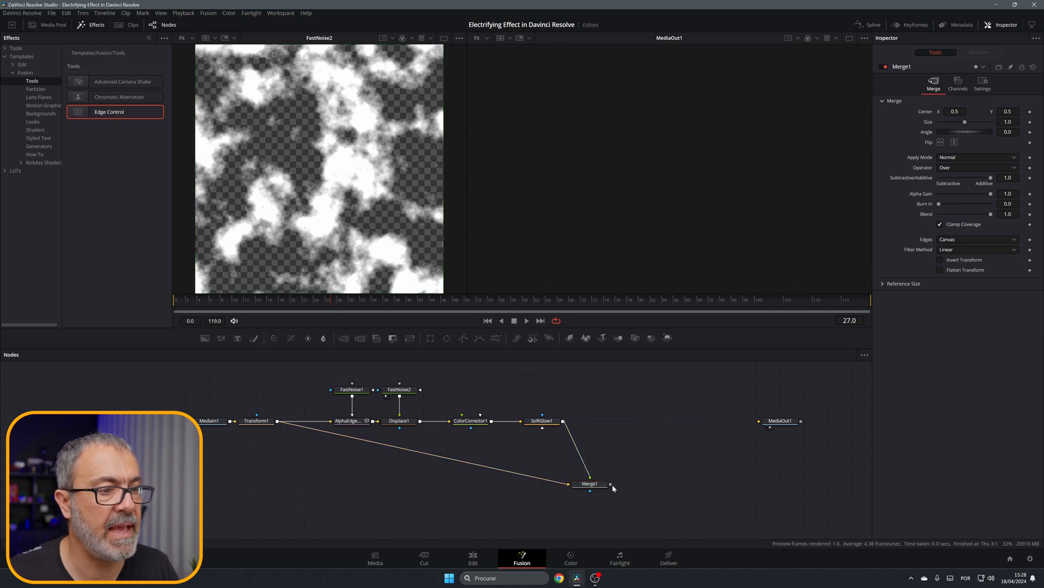
pyautogui.moveTo(610, 485); pyautogui.dragTo(704, 482)
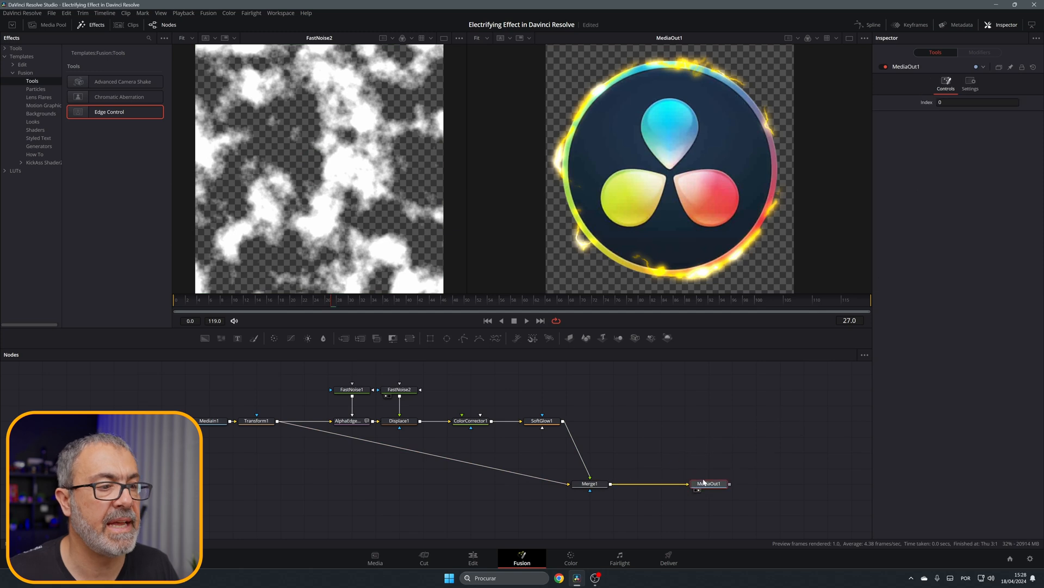
pyautogui.keyDown('alt'); pyautogui.click(383, 443); pyautogui.keyUp('alt')
pyautogui.moveTo(382, 443); pyautogui.dragTo(305, 484)
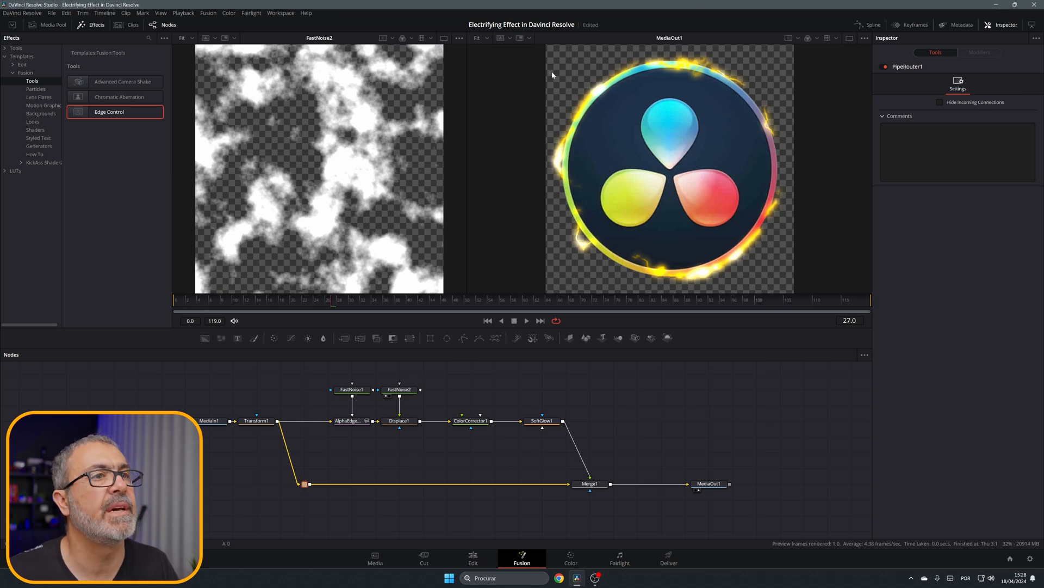
# - Animate the outline by setting the seethe rate to 0.378 on FastNoise2 and 0.291 on FastNoise1, and preview the motion
pyautogui.click(228, 301)
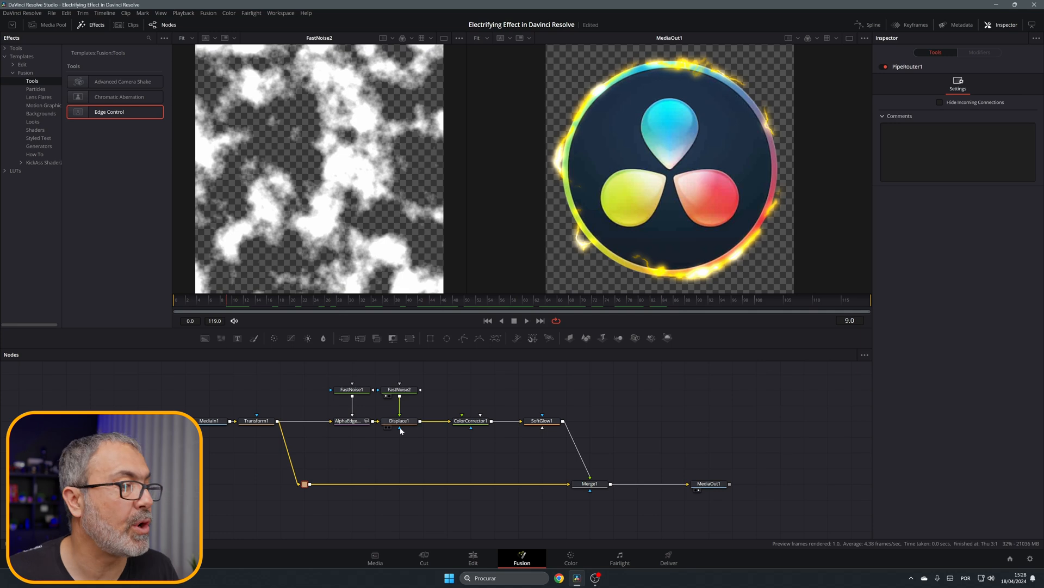
pyautogui.click(399, 390)
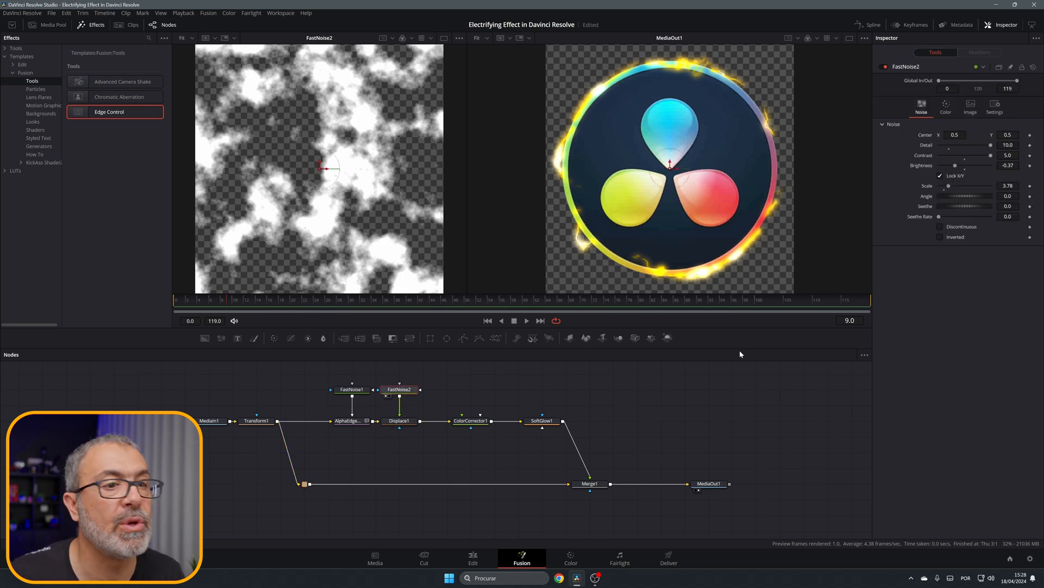
pyautogui.moveTo(939, 217); pyautogui.dragTo(959, 218)
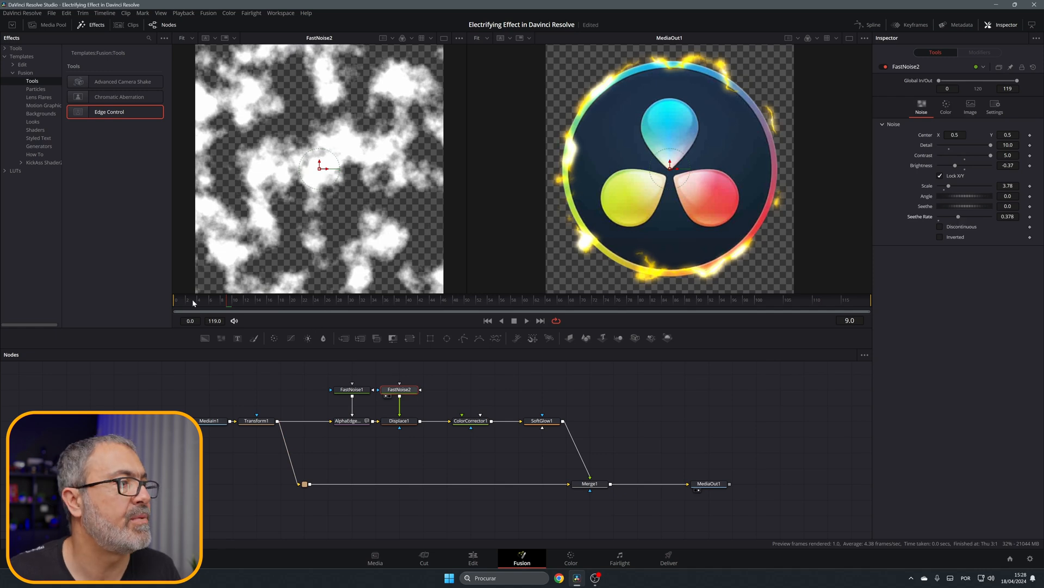
pyautogui.moveTo(193, 303); pyautogui.dragTo(464, 317)
pyautogui.click(353, 390)
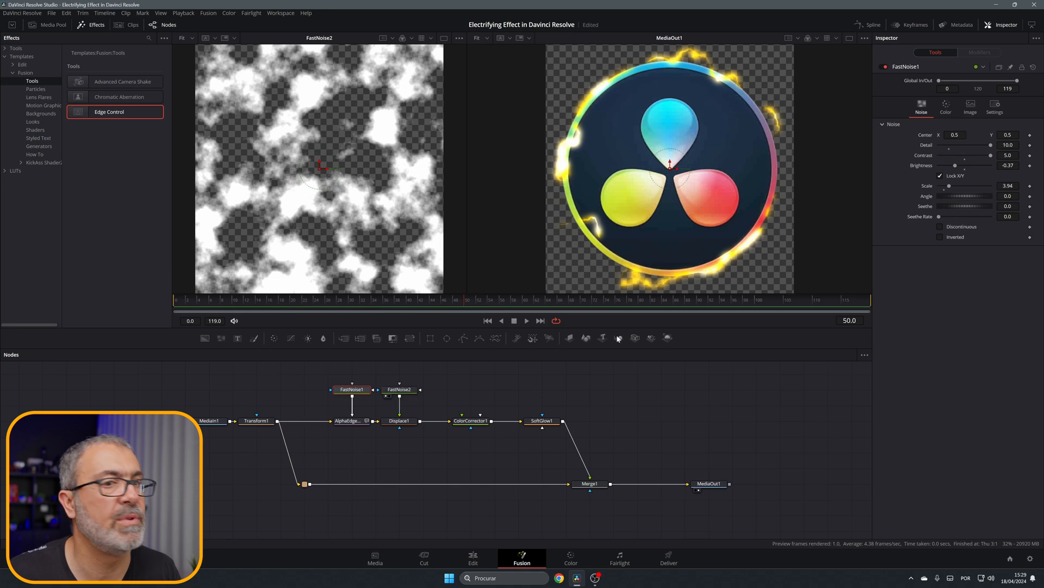
pyautogui.moveTo(940, 216); pyautogui.dragTo(955, 217)
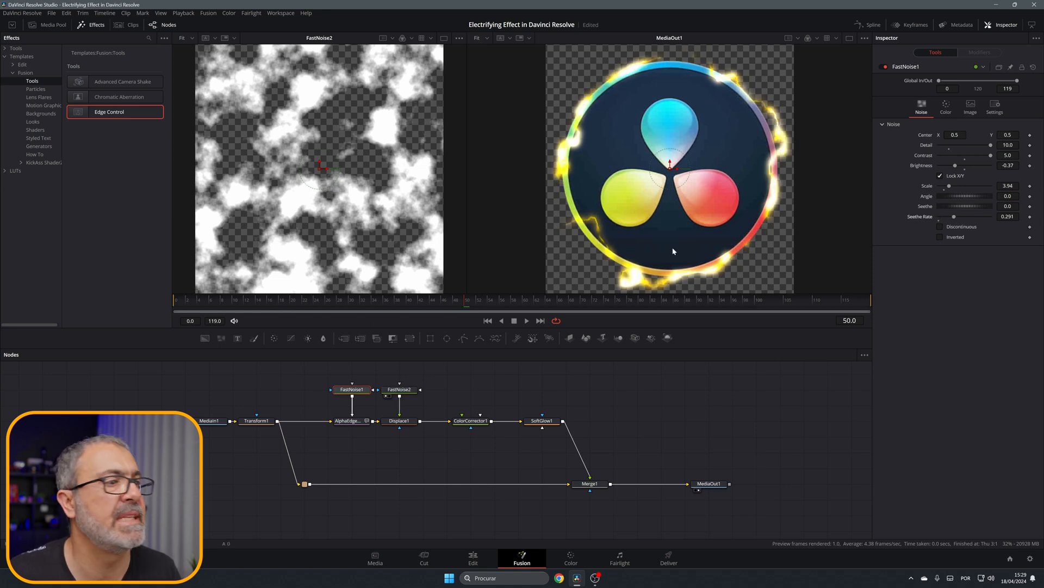
pyautogui.moveTo(193, 315); pyautogui.dragTo(43, 300)
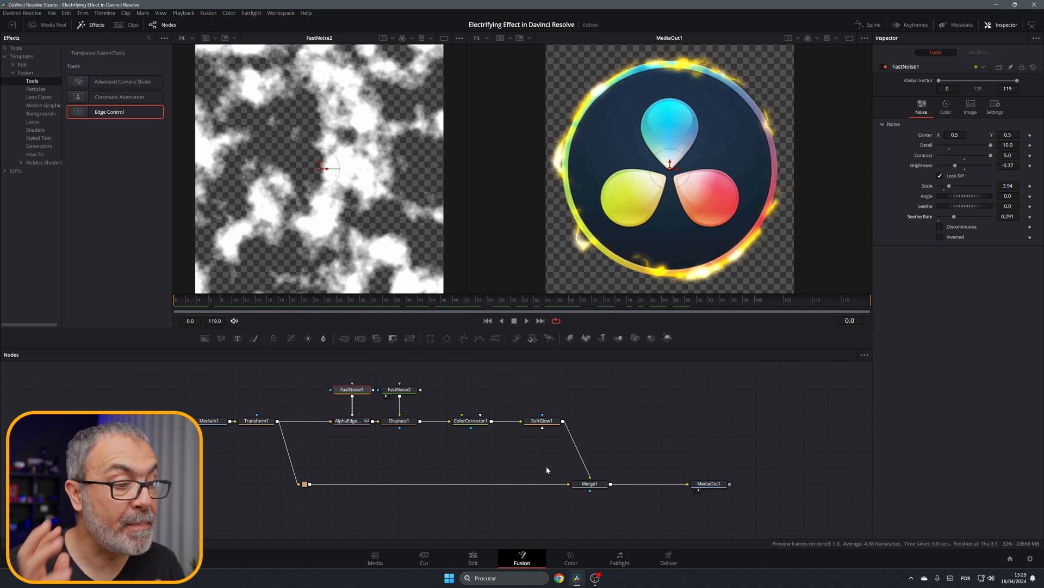
# - On the Edit page, place Boxer-during-a-workout-1269207.mov on Video 1 after the logo clip and trim it to three seconds
pyautogui.click(473, 560)
pyautogui.moveTo(144, 71); pyautogui.dragTo(452, 487)
pyautogui.click(447, 375)
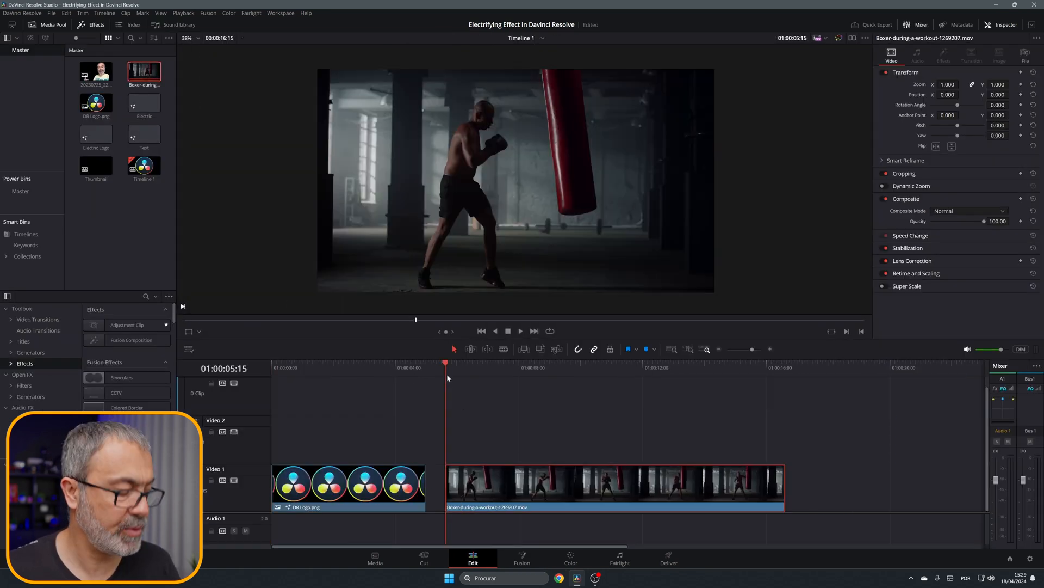
pyautogui.hotkey('shift', 'Right')
pyautogui.hotkey('shift', 'Right')
pyautogui.hotkey('shift', 'Right')
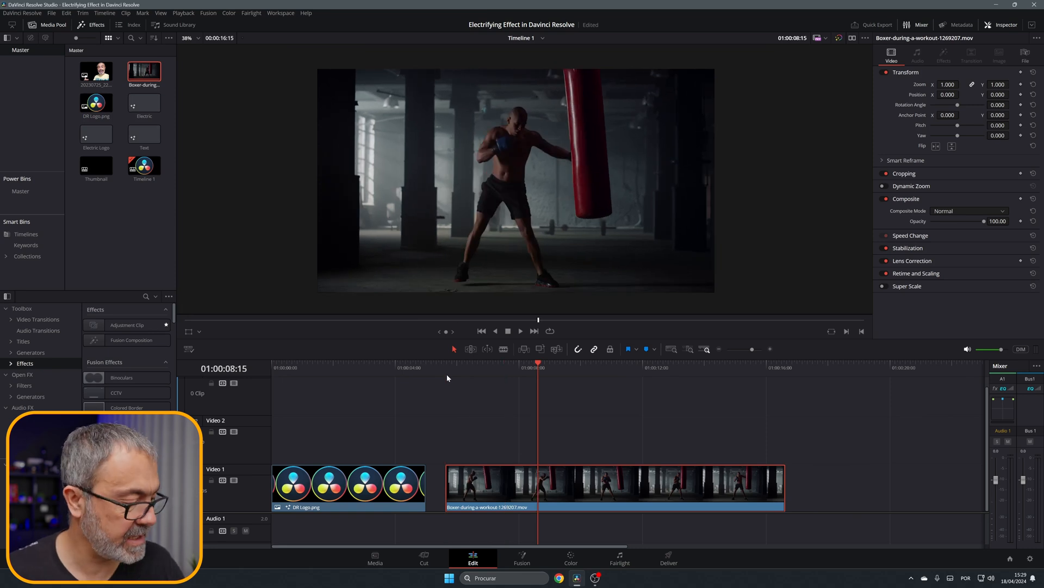
pyautogui.hotkey('shift', ']')
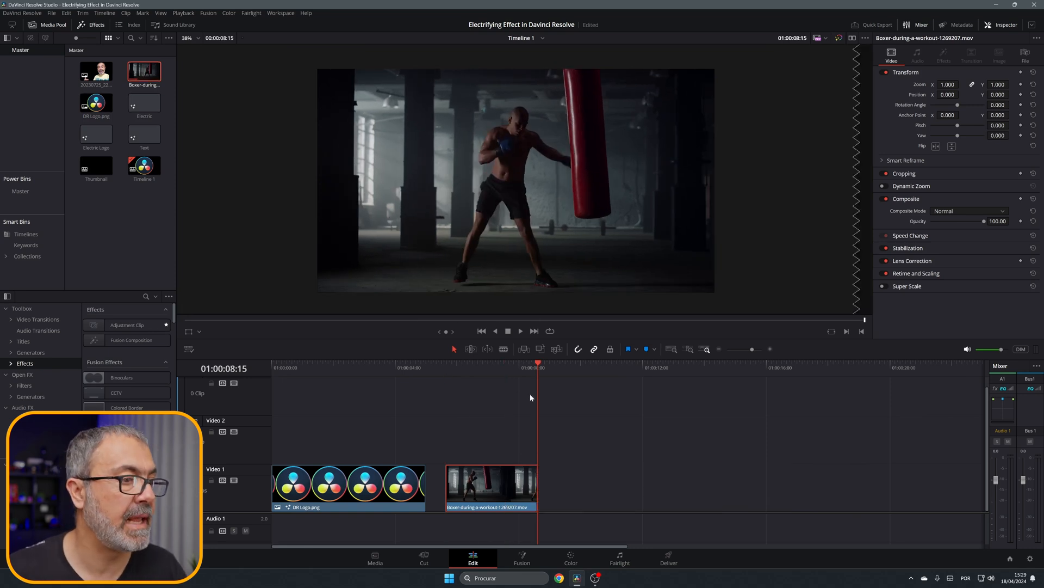
# - Open the boxer clip in Fusion and insert a Magic Mask node between MediaIn1 and MediaOut1
pyautogui.moveTo(537, 365); pyautogui.dragTo(497, 365)
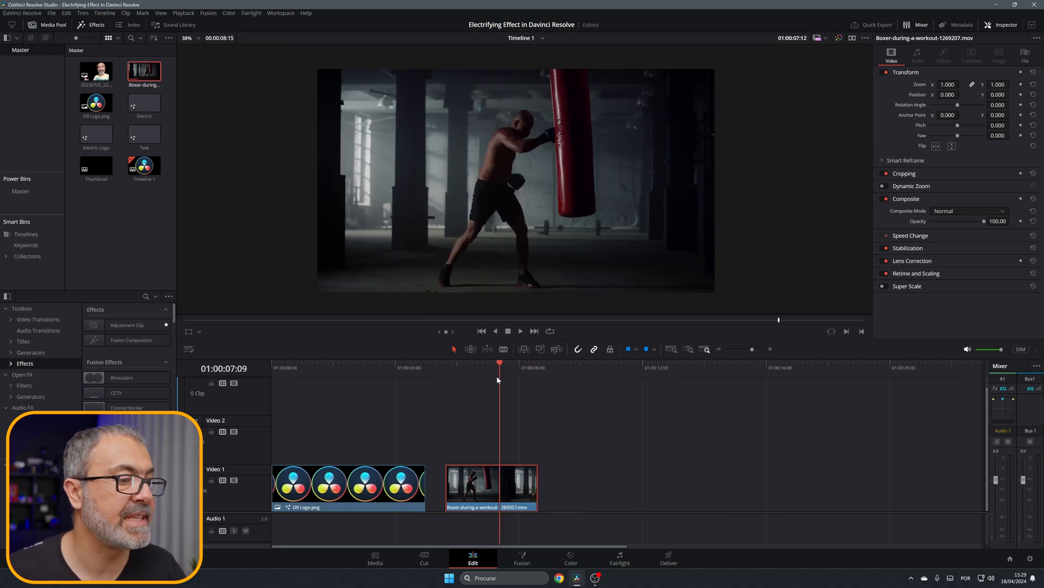
pyautogui.click(522, 557)
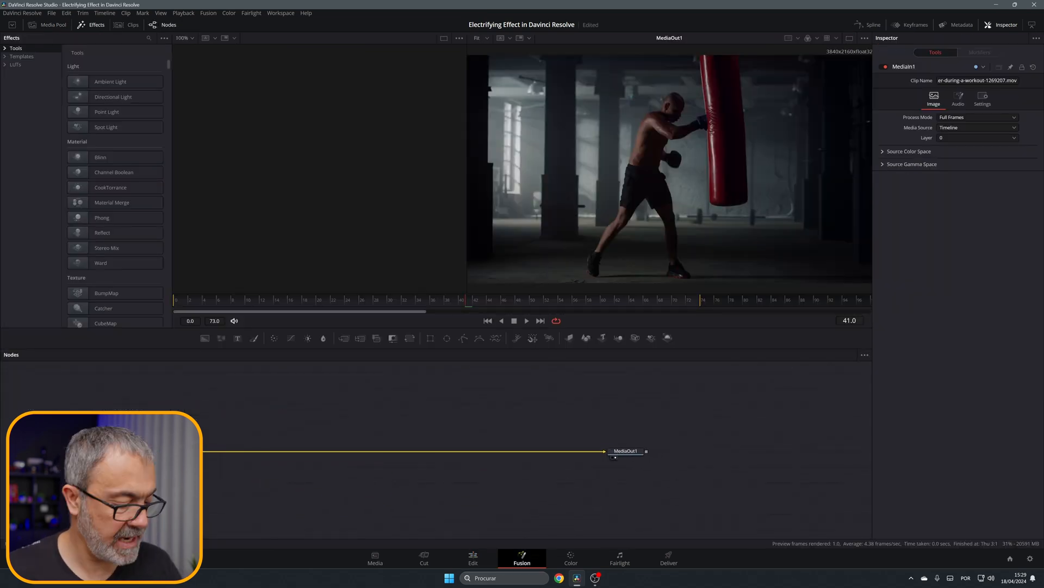
pyautogui.click(5, 57)
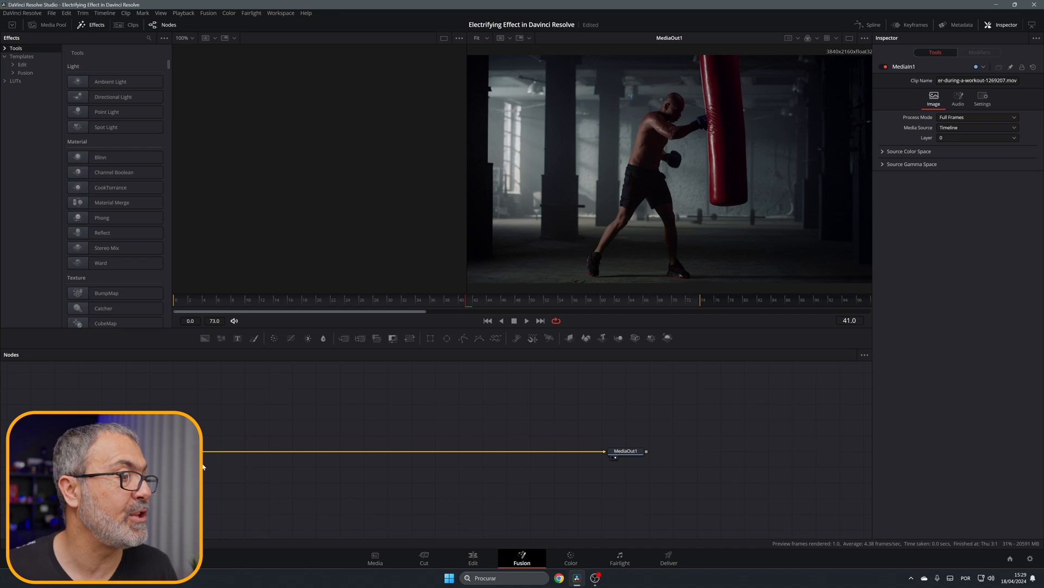
pyautogui.hotkey('shift', 'space')
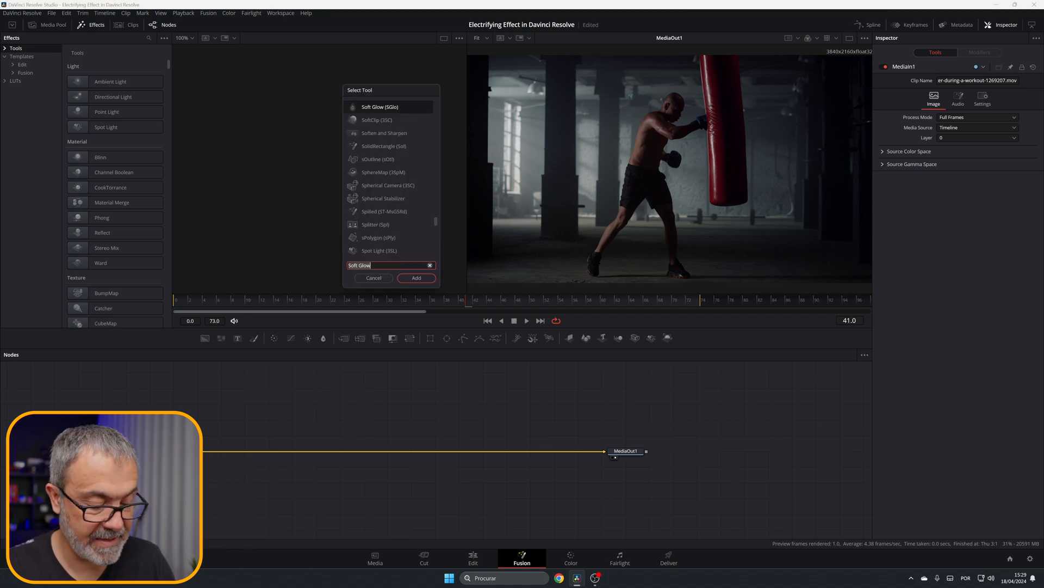
pyautogui.write('magic')
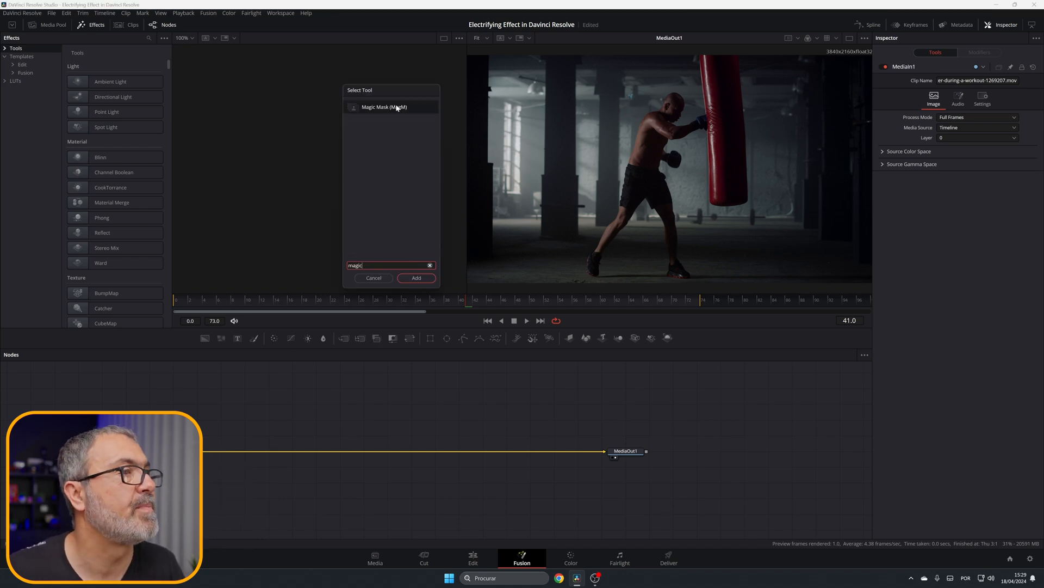
pyautogui.click(416, 278)
pyautogui.moveTo(222, 452); pyautogui.dragTo(245, 452)
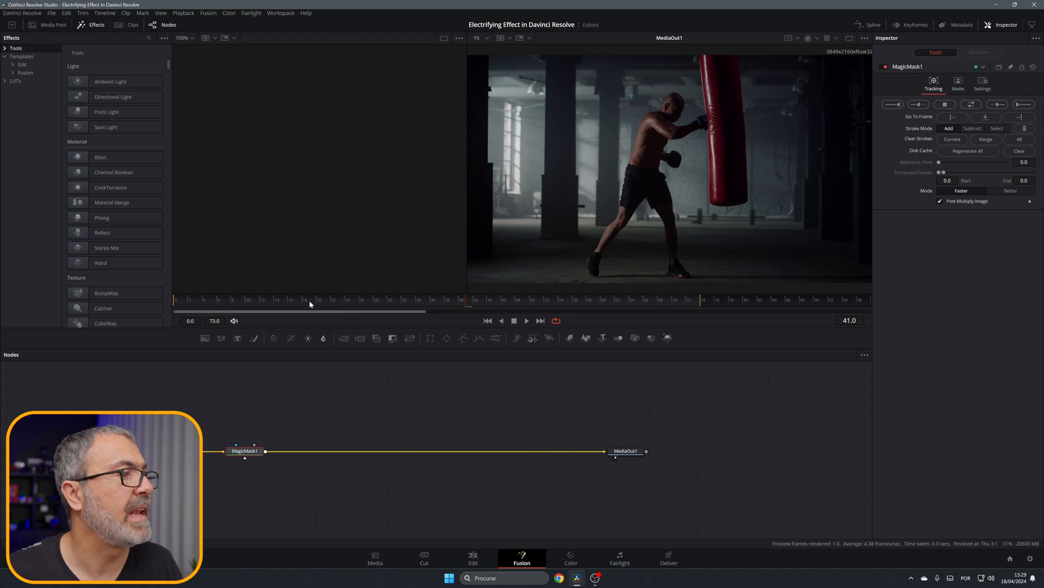
# - Paint mask strokes along the boxer's body, arm and legs at frame 0, track the mask through the clip, and return to the first frame
pyautogui.moveTo(243, 299); pyautogui.dragTo(176, 299)
pyautogui.moveTo(633, 103); pyautogui.dragTo(590, 231)
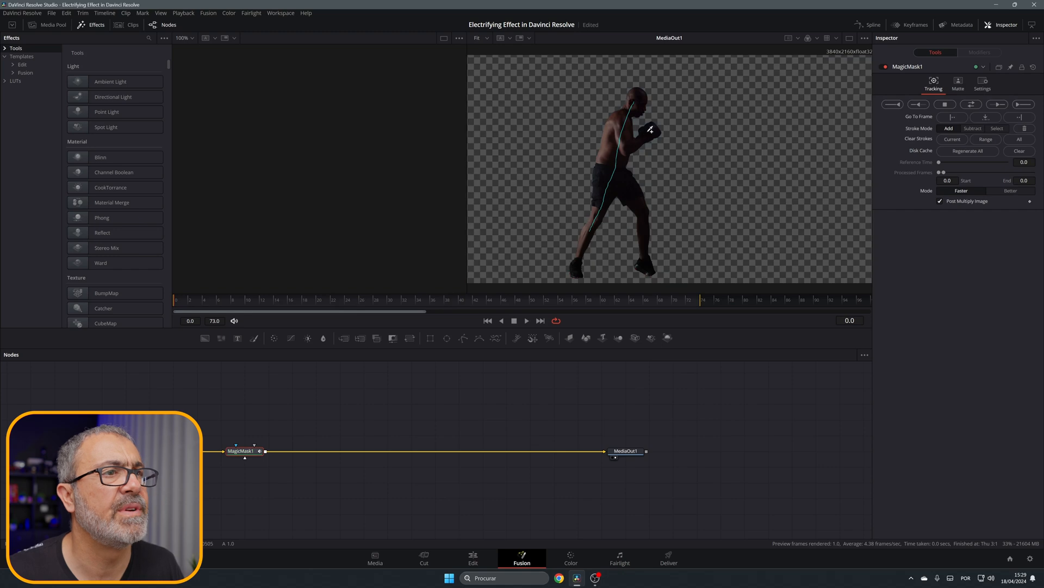
pyautogui.moveTo(650, 134)
pyautogui.mouseDown()
pyautogui.moveTo(625, 135)
pyautogui.moveTo(619, 167)
pyautogui.moveTo(643, 212)
pyautogui.mouseUp()
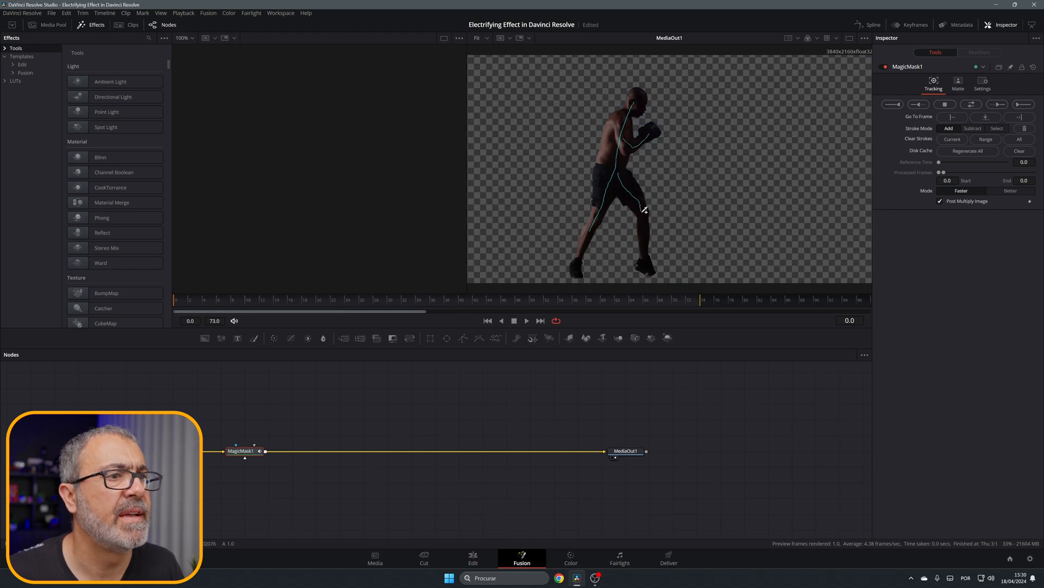
pyautogui.click(974, 105)
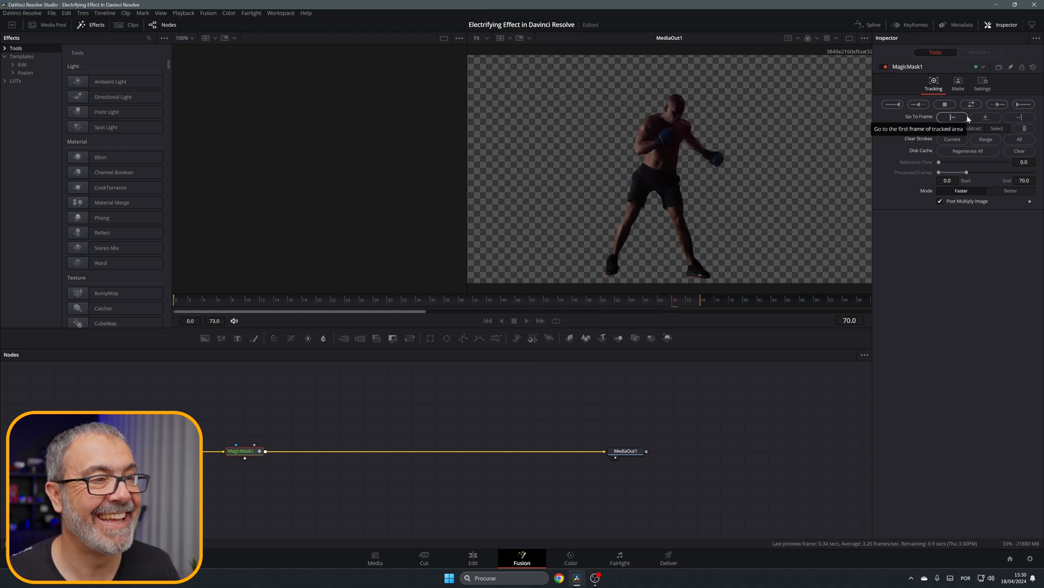
pyautogui.click(968, 118)
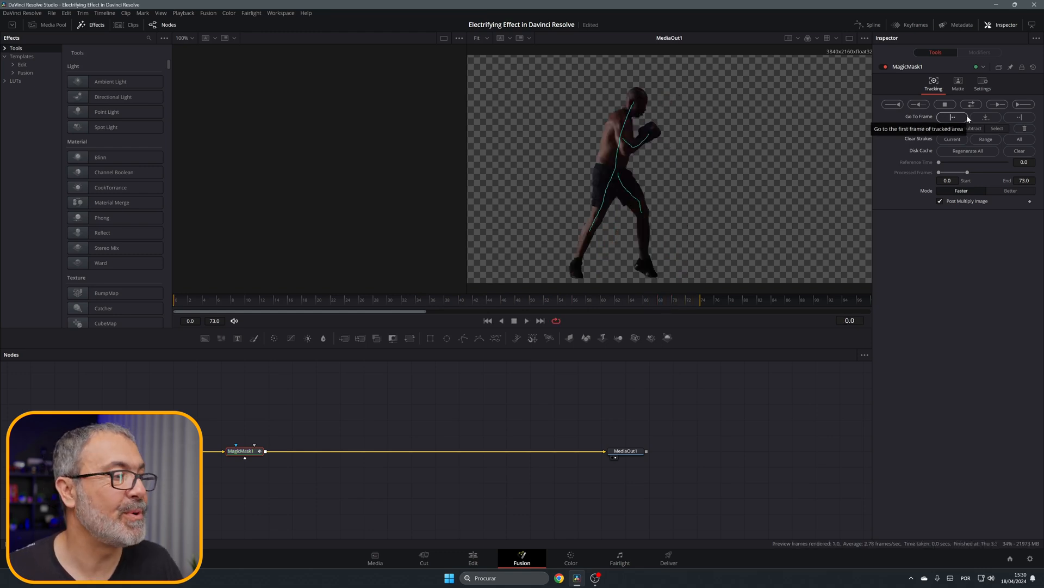
# - Insert the Edge Control template after MagicMask1 with pre-blur size 3.9, gain 2.4, gamma 0.0 and contrast 1.0
pyautogui.click(13, 73)
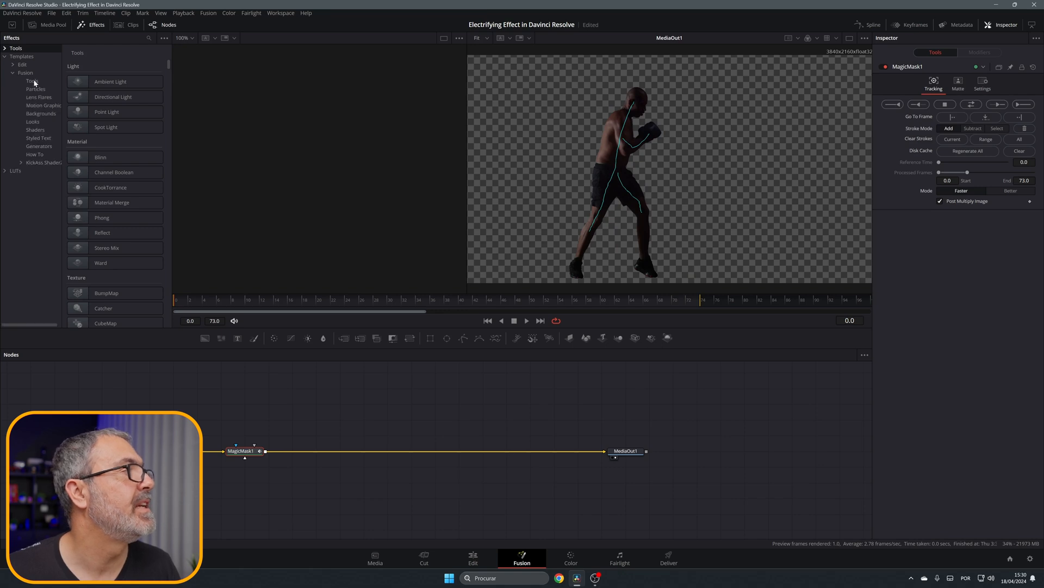
pyautogui.click(33, 82)
pyautogui.moveTo(114, 112); pyautogui.dragTo(321, 451)
pyautogui.click(322, 454)
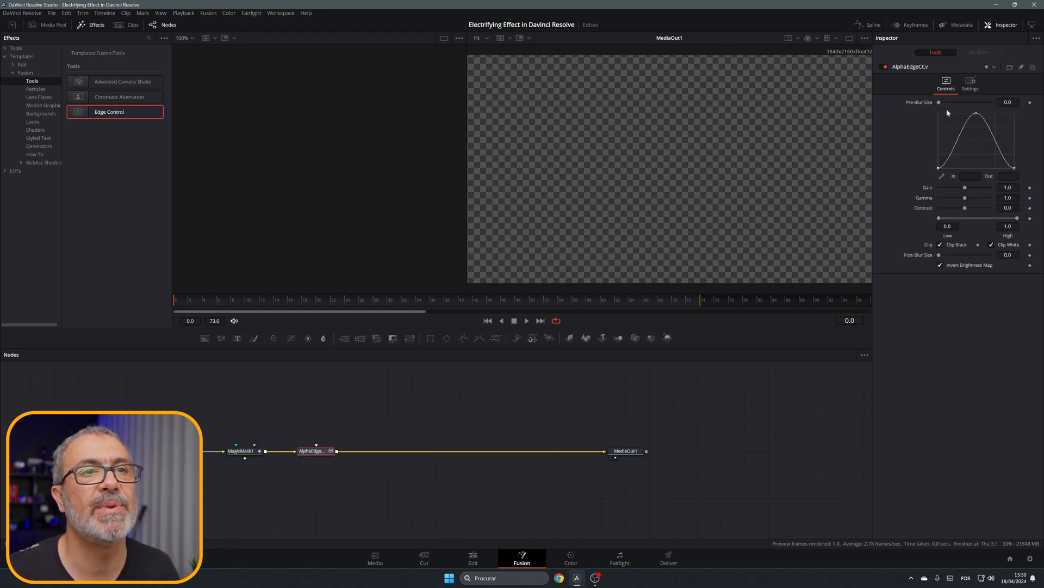
pyautogui.moveTo(939, 103); pyautogui.dragTo(941, 104)
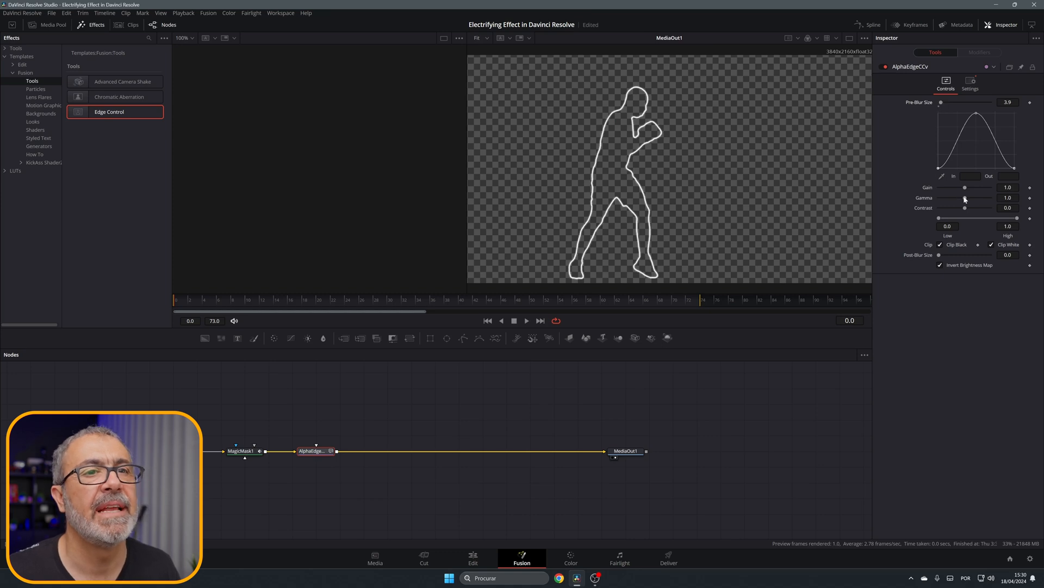
pyautogui.moveTo(968, 192)
pyautogui.mouseDown()
pyautogui.moveTo(979, 192)
pyautogui.moveTo(912, 199)
pyautogui.moveTo(991, 208)
pyautogui.moveTo(973, 191)
pyautogui.mouseUp()
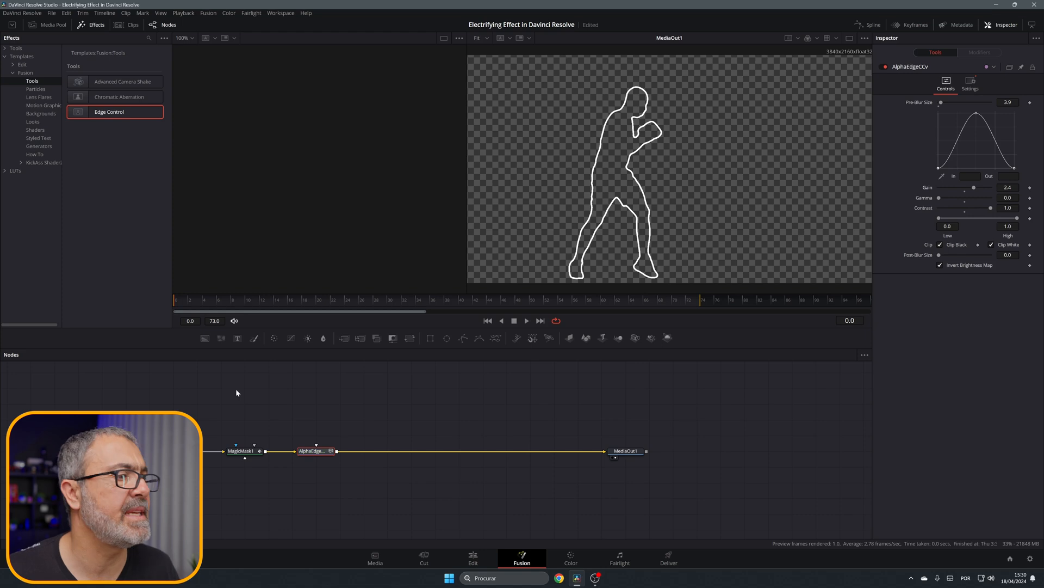
# - Connect a Fast Noise to the Edge Control node with scale 7.4, detail 6.93, contrast 3.92, brightness -0.37 and seethe rate 0.268, shown in the first viewer
pyautogui.moveTo(217, 340); pyautogui.dragTo(315, 448)
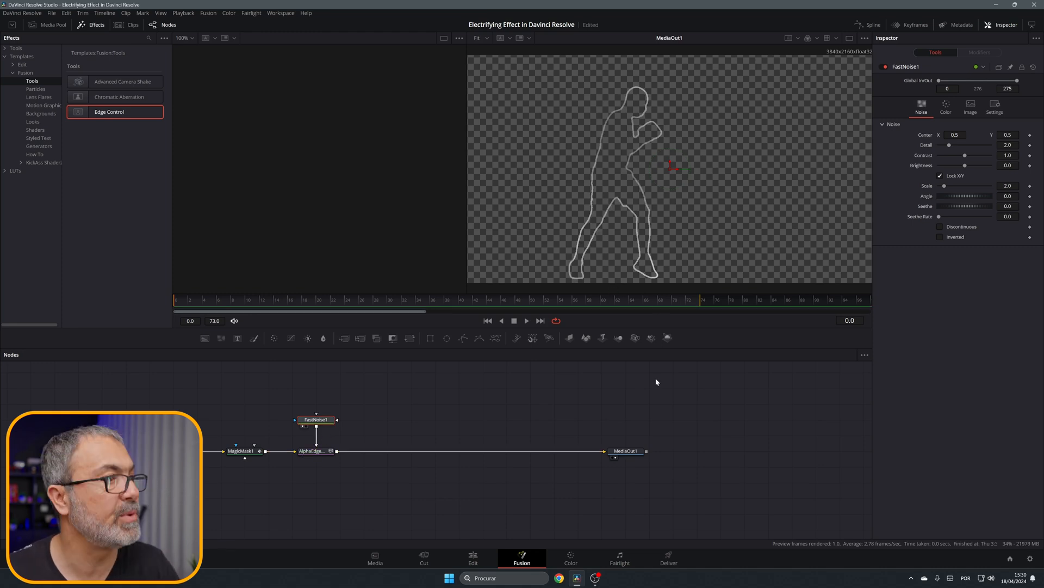
pyautogui.press('1')
pyautogui.moveTo(946, 187); pyautogui.dragTo(958, 187)
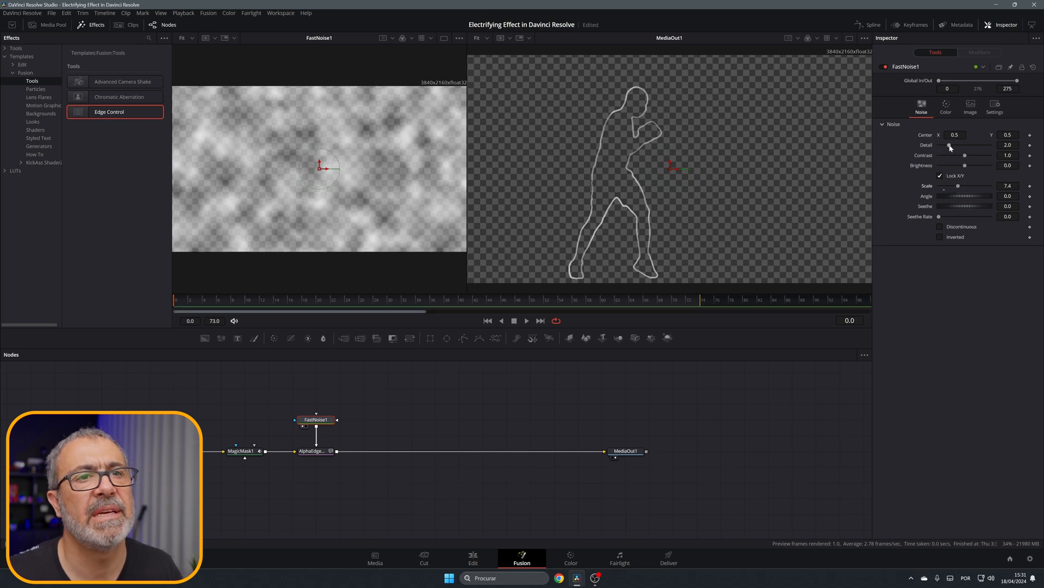
pyautogui.moveTo(950, 146); pyautogui.dragTo(955, 167)
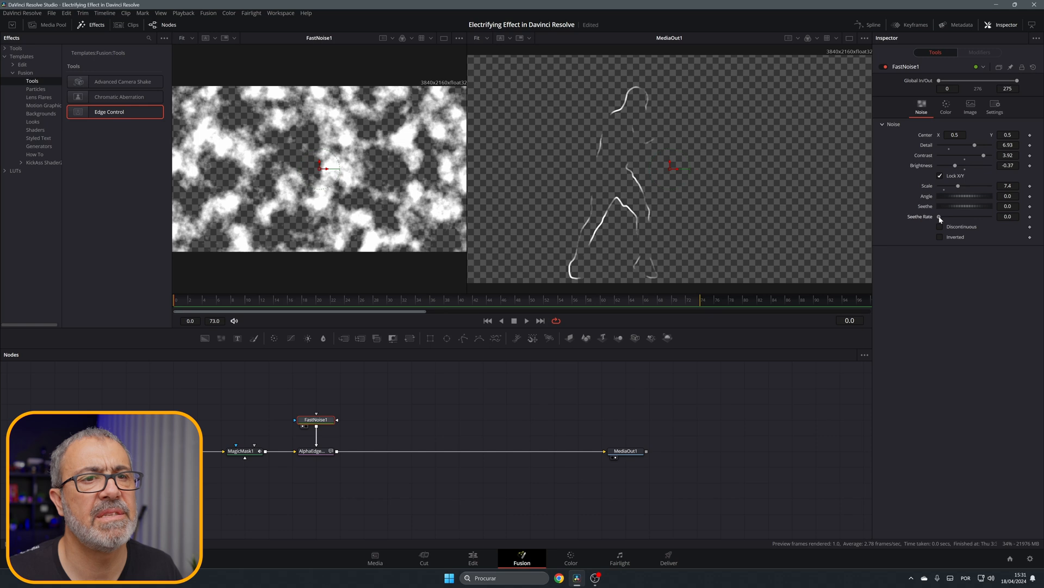
pyautogui.moveTo(941, 217); pyautogui.dragTo(953, 219)
# - Insert a Displace node between the Edge Control node and MediaOut1, spaced slightly apart from the Edge Control node
pyautogui.click(315, 456)
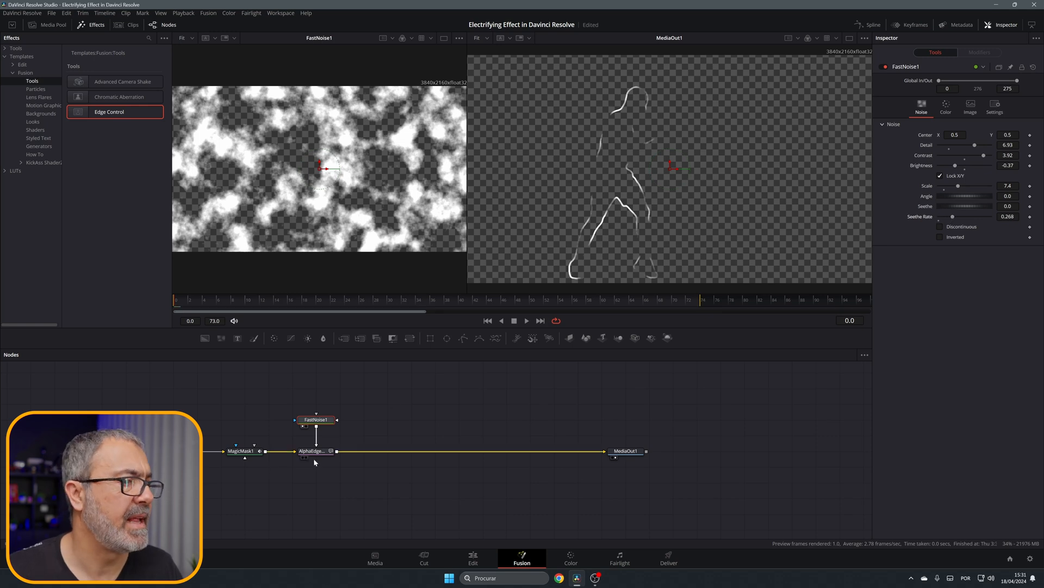
pyautogui.hotkey('shift', 'space')
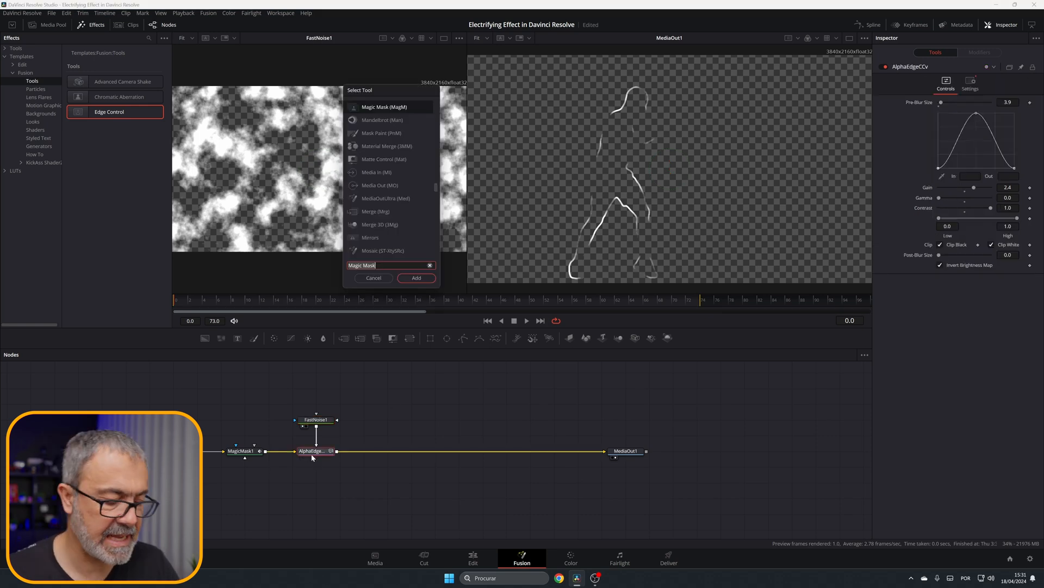
pyautogui.write('displace')
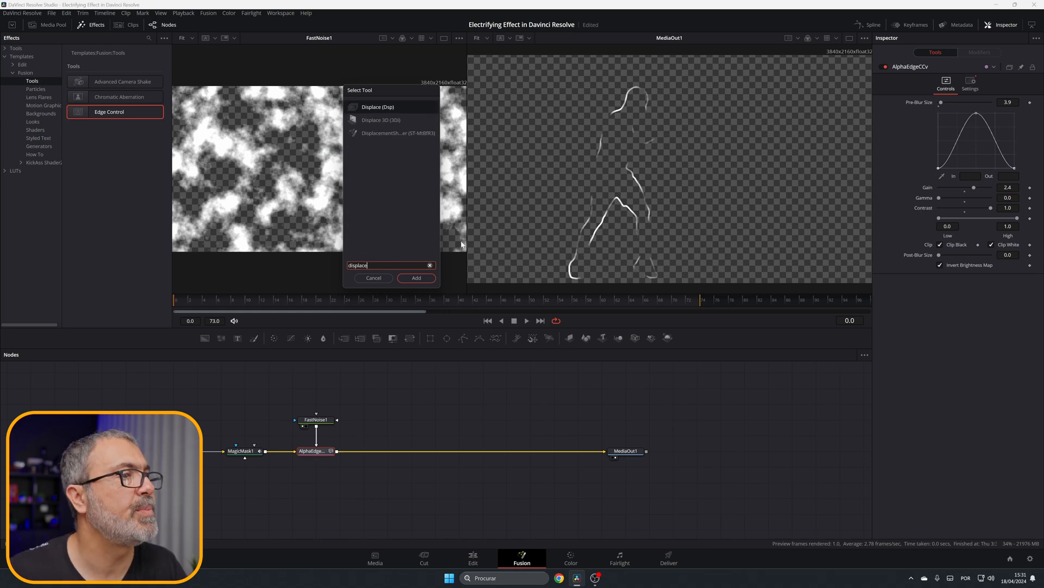
pyautogui.click(384, 106)
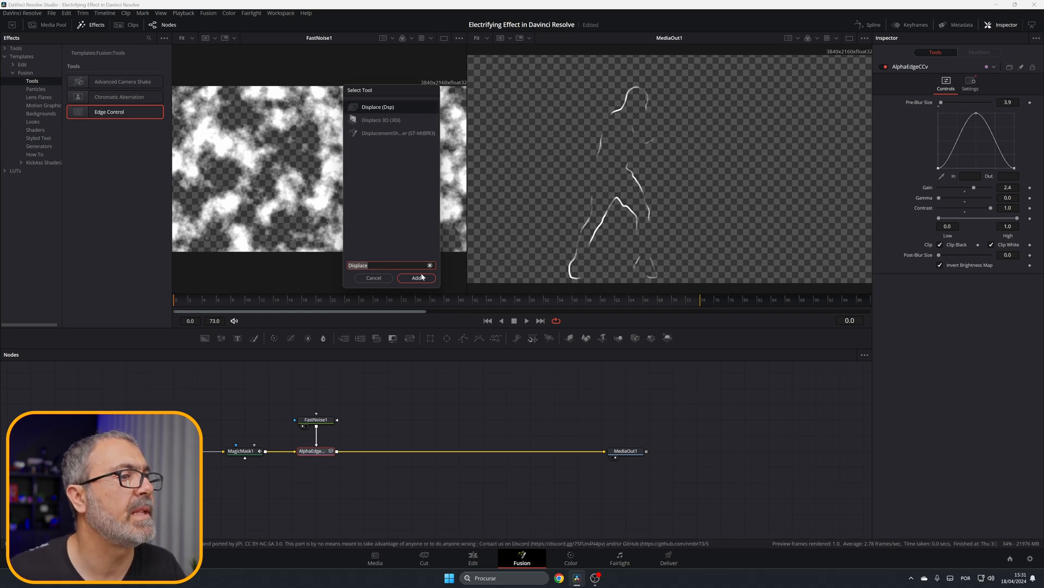
pyautogui.click(417, 278)
pyautogui.moveTo(366, 455); pyautogui.dragTo(384, 453)
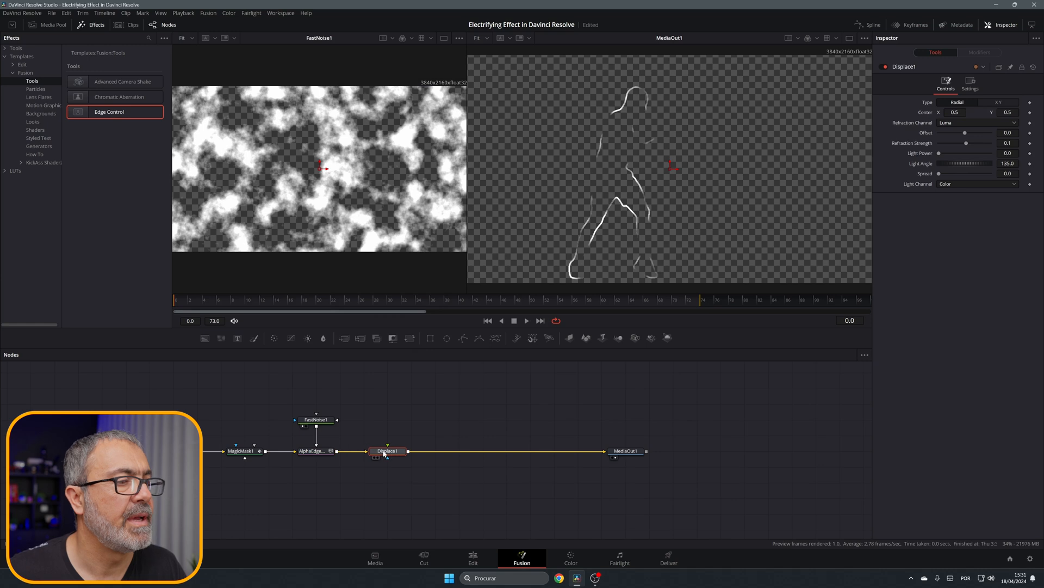
# - Connect a second Fast Noise to Displace1 with scale 6.14, detail 10.0, contrast 3.79, brightness -0.27 and seethe rate 0.283
pyautogui.moveTo(222, 338); pyautogui.dragTo(388, 446)
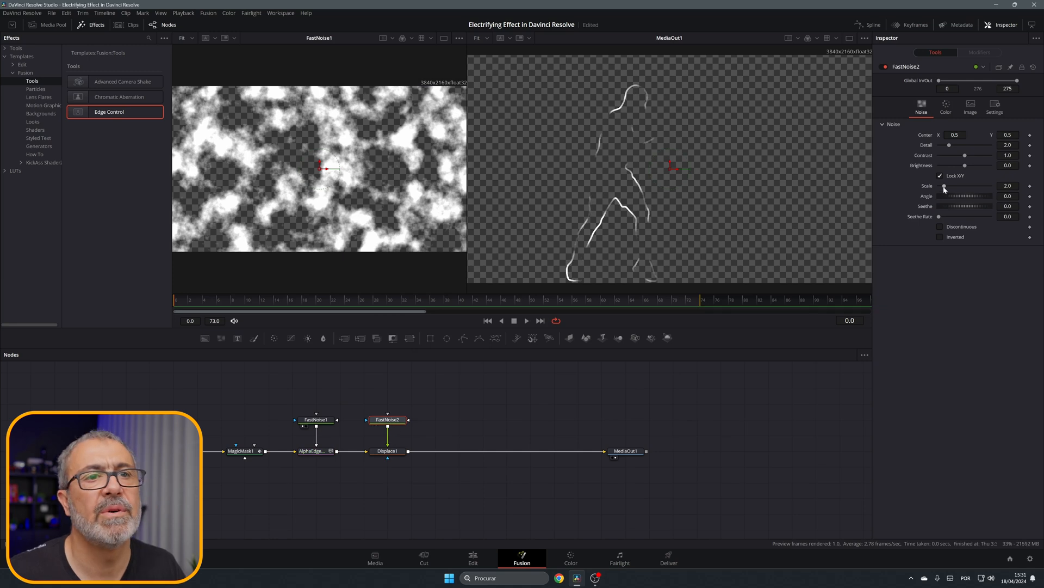
pyautogui.moveTo(943, 186); pyautogui.dragTo(955, 187)
pyautogui.click(973, 146)
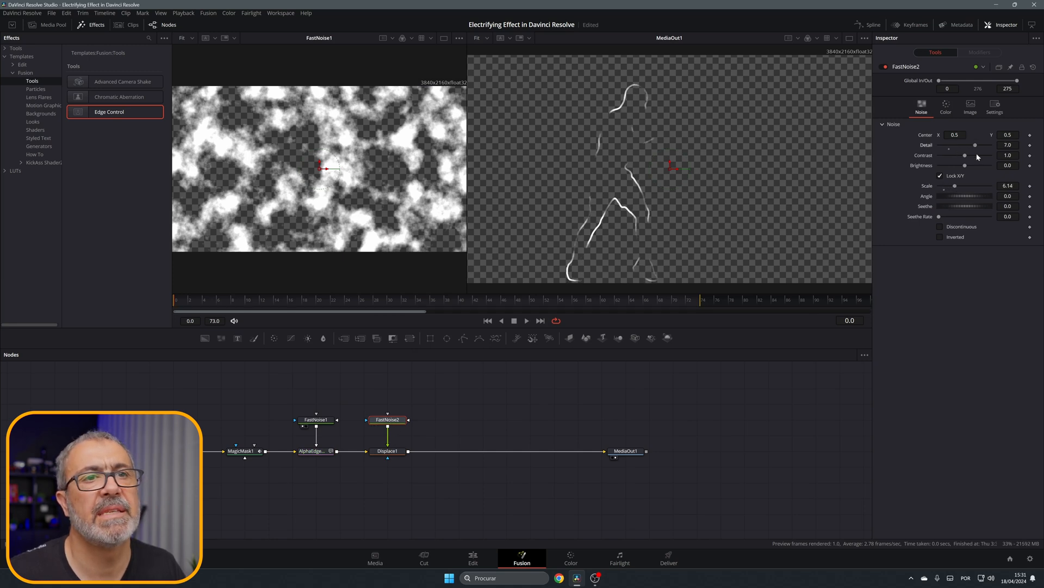
pyautogui.moveTo(975, 145); pyautogui.dragTo(960, 170)
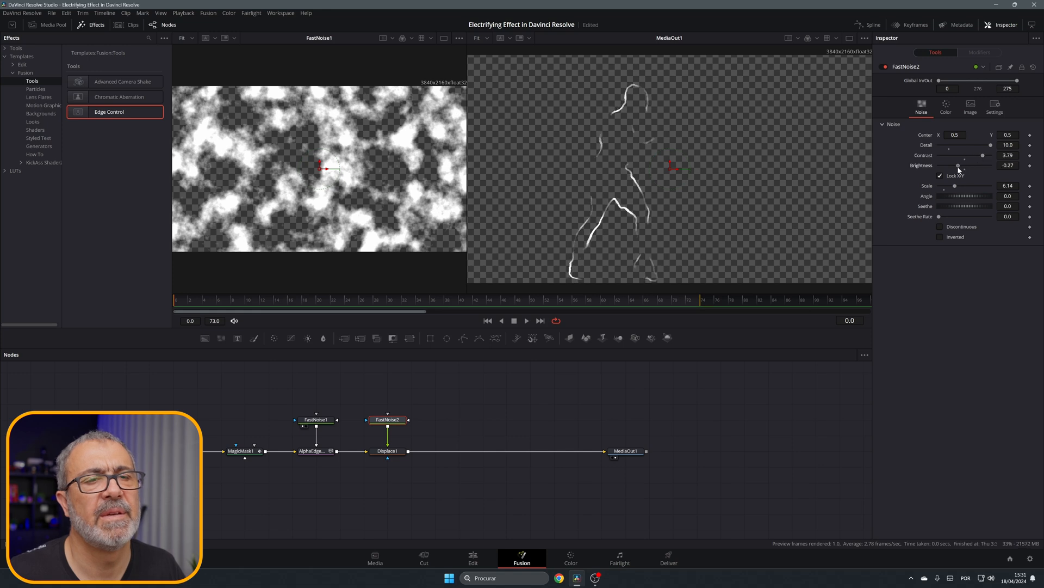
pyautogui.moveTo(941, 217); pyautogui.dragTo(956, 220)
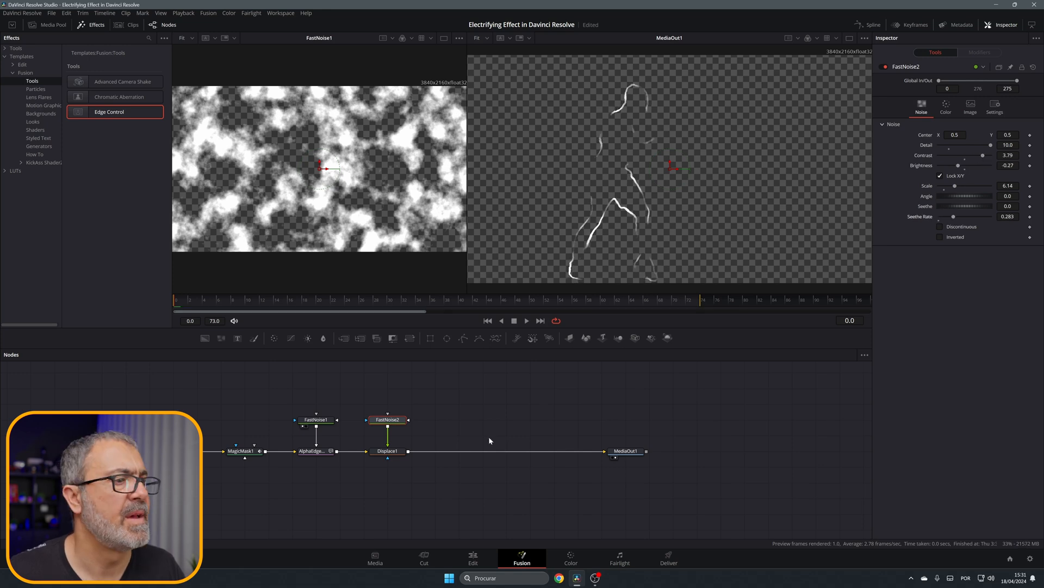
# - Set Displace1 to XY with both offsets -0.5, X refraction 0.032 and Y refraction 0.041, and set FastNoise2's scale to 9.45
pyautogui.click(389, 452)
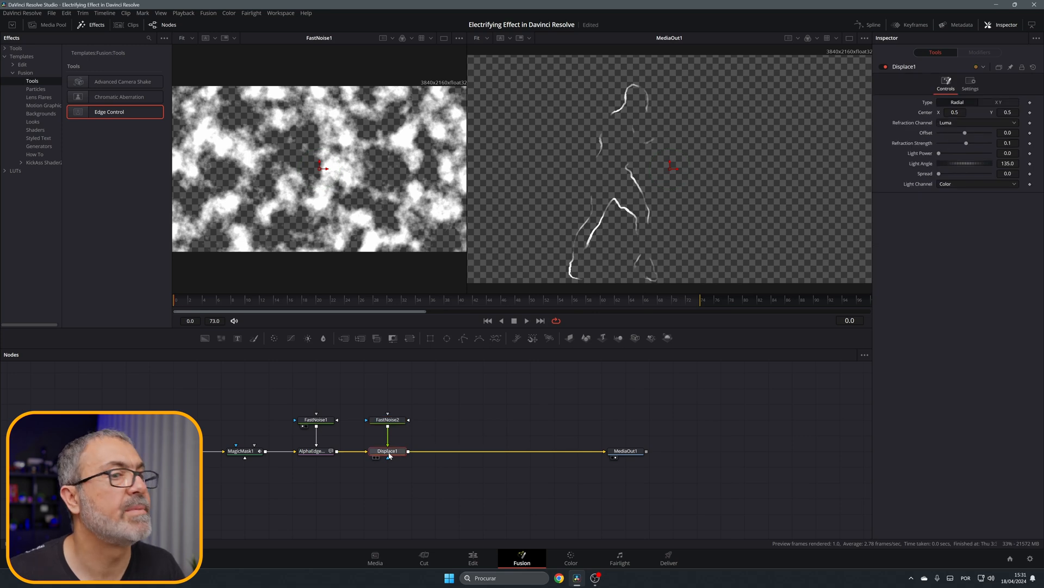
pyautogui.click(999, 103)
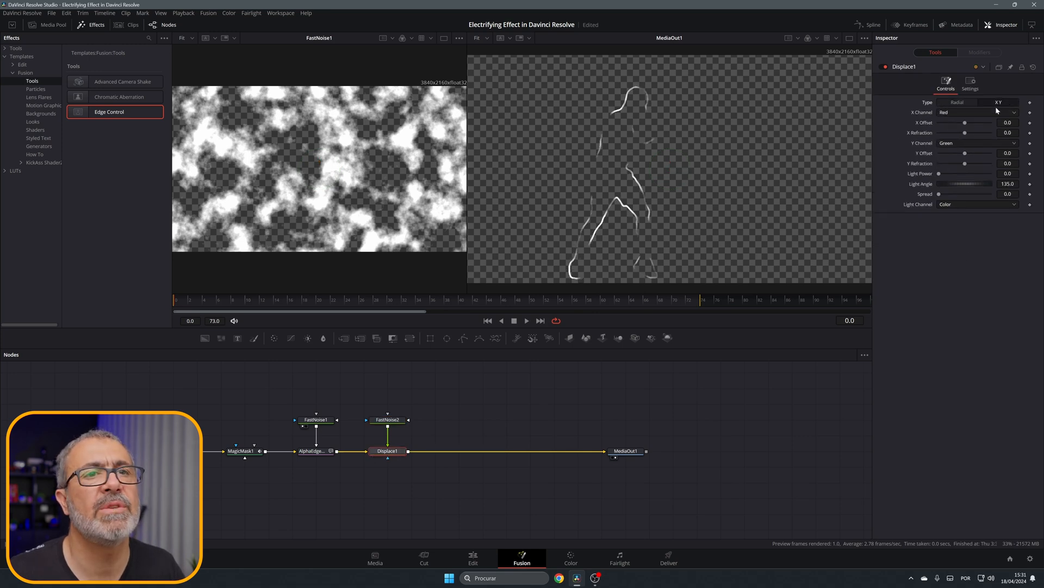
pyautogui.moveTo(965, 124); pyautogui.dragTo(938, 124)
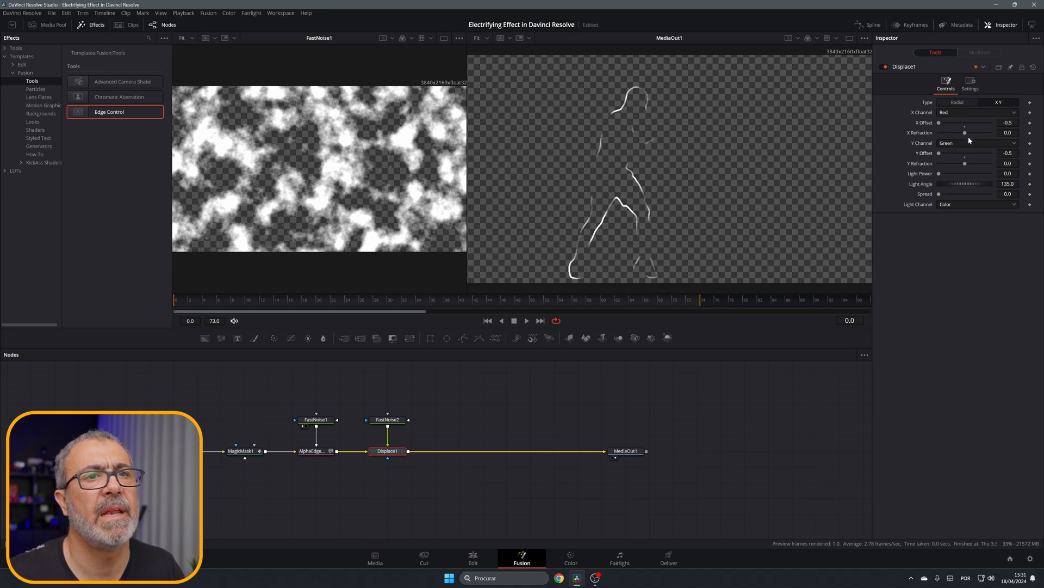
pyautogui.moveTo(967, 134); pyautogui.dragTo(975, 164)
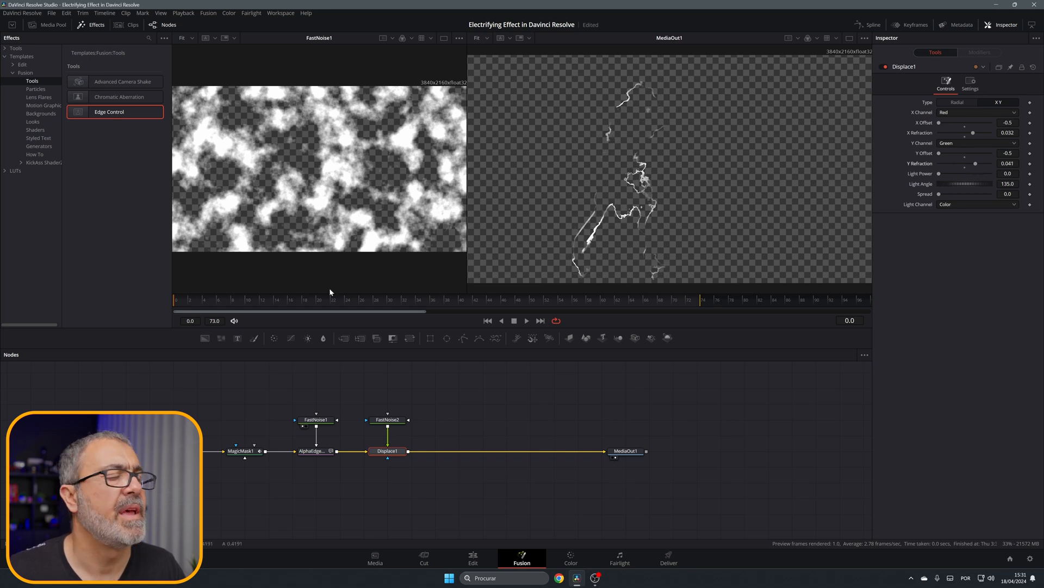
pyautogui.click(399, 421)
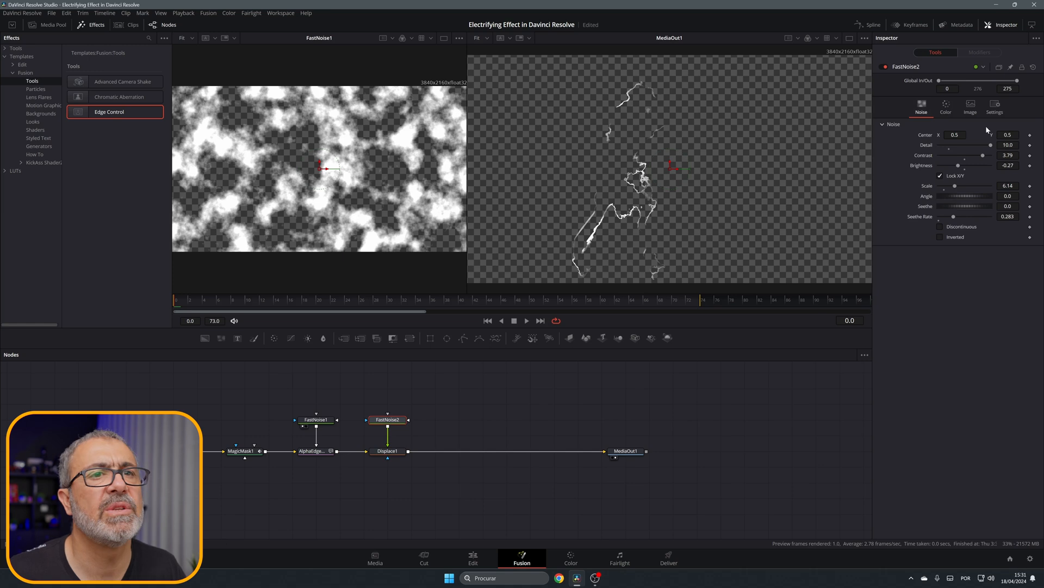
pyautogui.moveTo(955, 186); pyautogui.dragTo(964, 189)
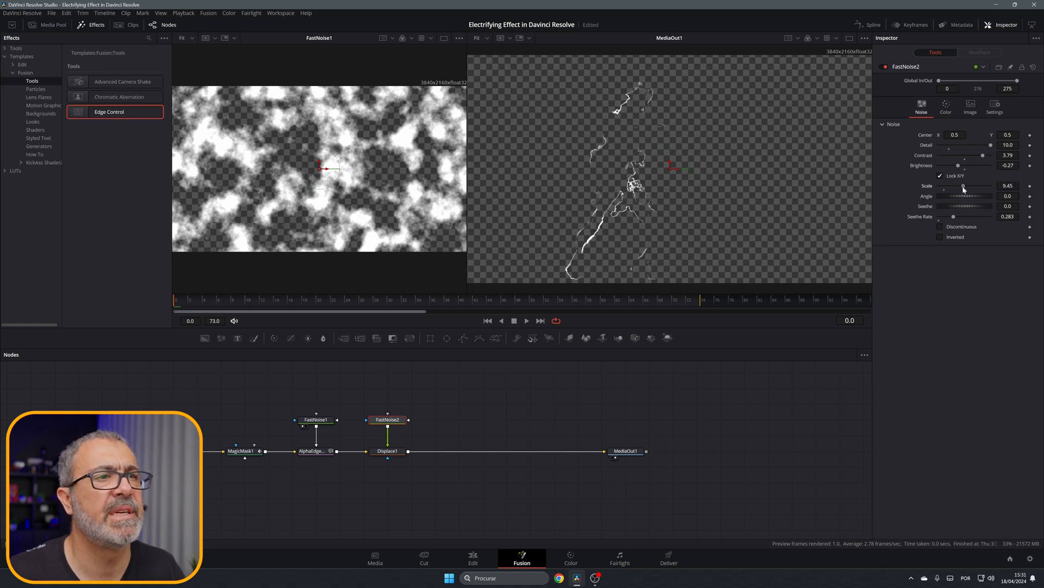
# - Insert a Color Corrector after Displace1 and tint the outline blue-violet with tint -0.3421 and strength 1.0
pyautogui.click(401, 452)
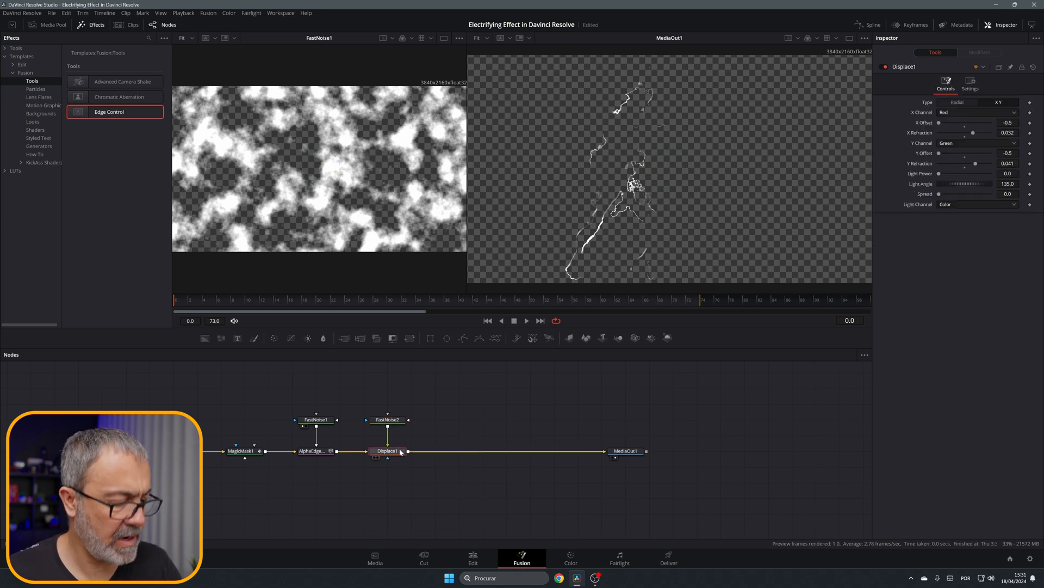
pyautogui.click(274, 338)
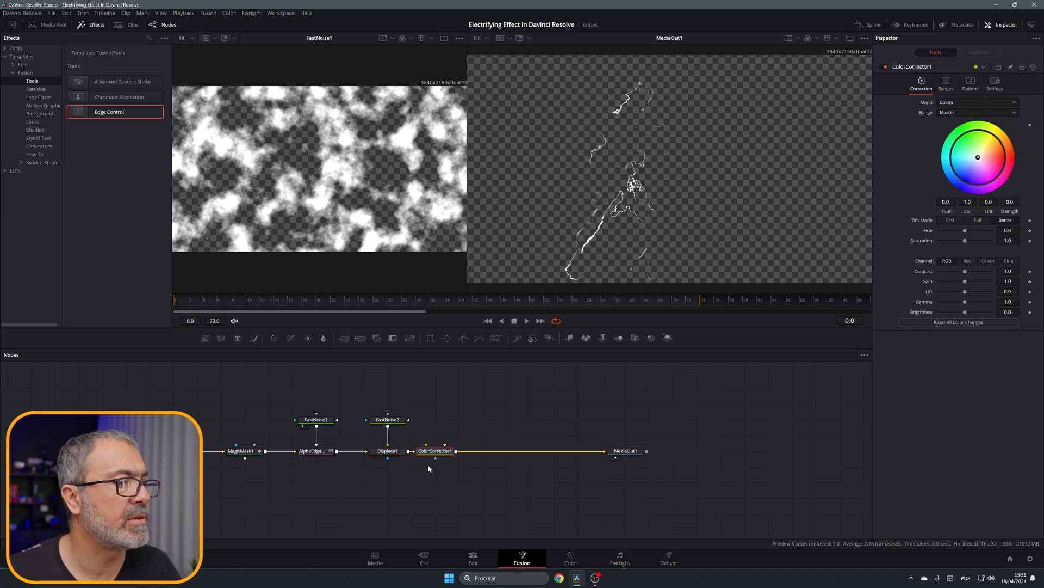
pyautogui.moveTo(978, 159); pyautogui.dragTo(952, 200)
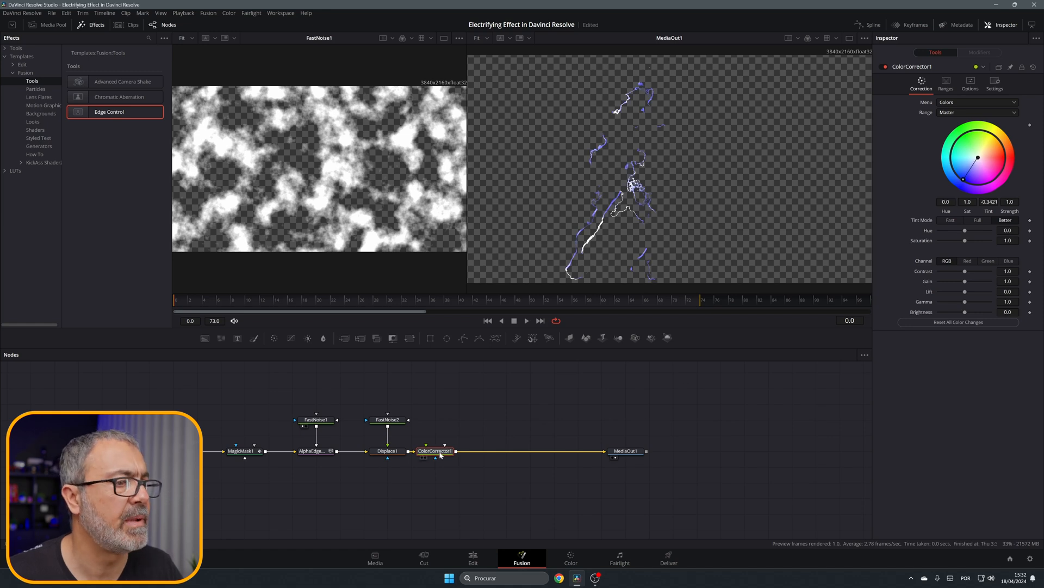
# - Insert a Soft Glow after ColorCorrector1 with gain 2.913 and glow size 23.6
pyautogui.hotkey('shift', 'space')
pyautogui.write('soft')
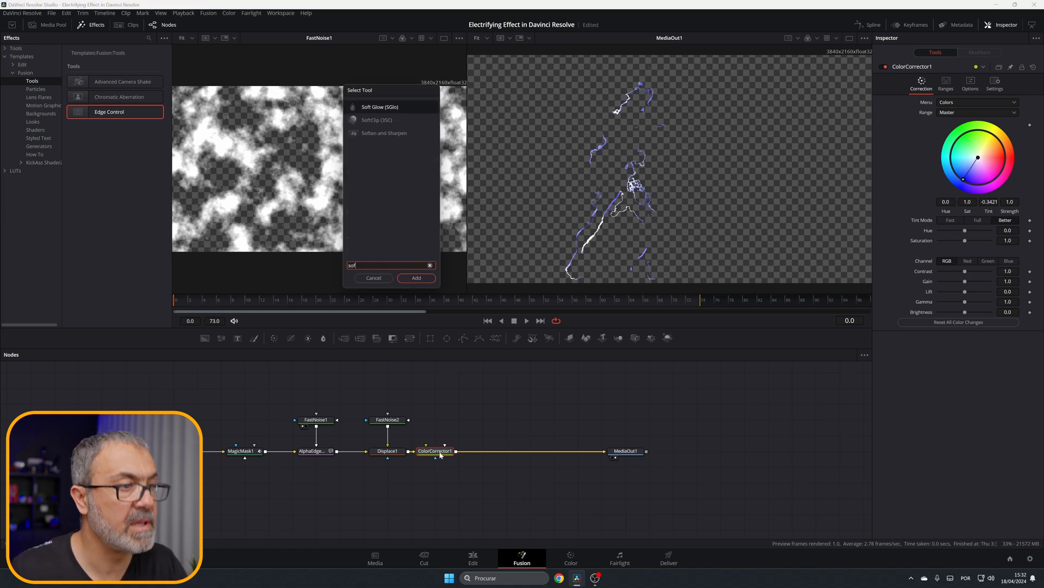
pyautogui.click(377, 107)
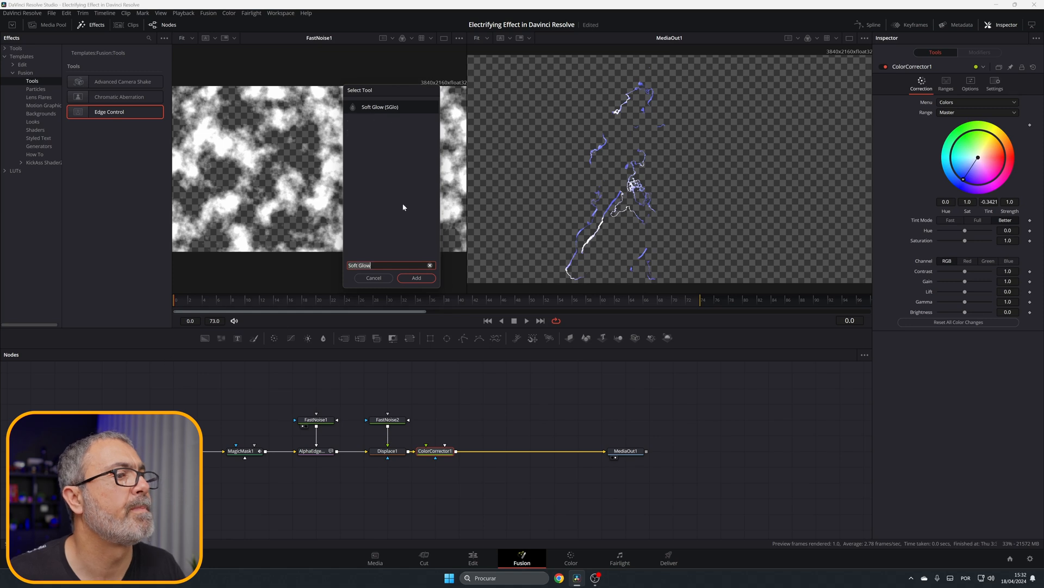
pyautogui.click(416, 278)
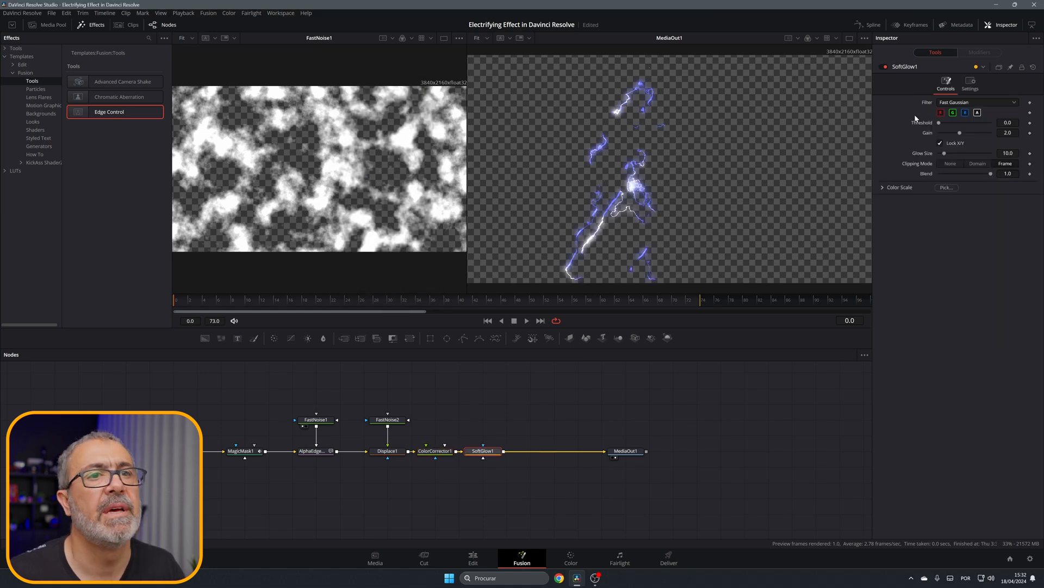
pyautogui.moveTo(967, 136); pyautogui.dragTo(951, 158)
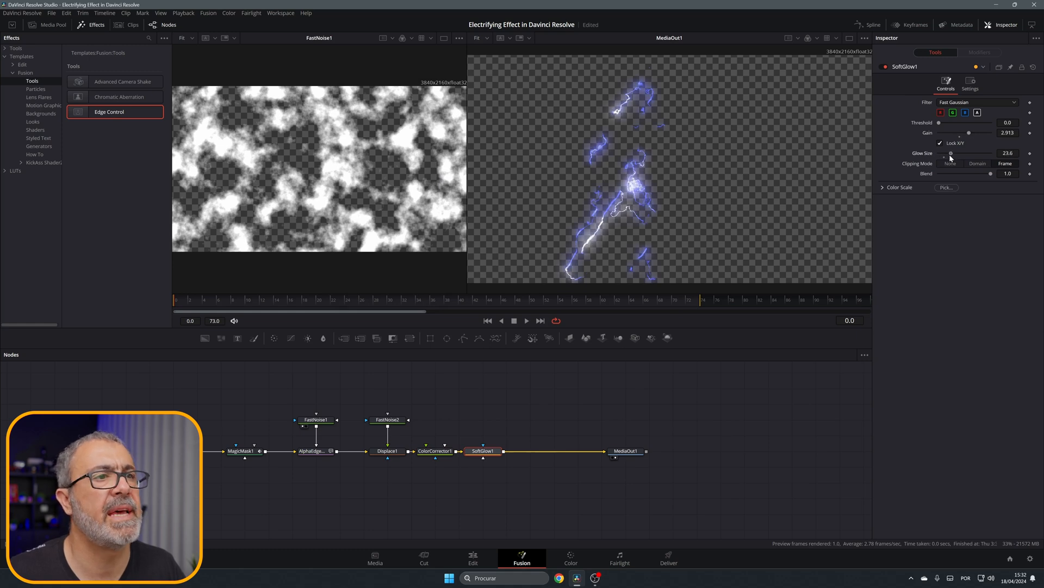
# - Add a Merge with MediaIn1 as background and SoftGlow1 as foreground, and feed it into MediaOut1, aligned beside the Merge
pyautogui.click(451, 467)
pyautogui.click(174, 451)
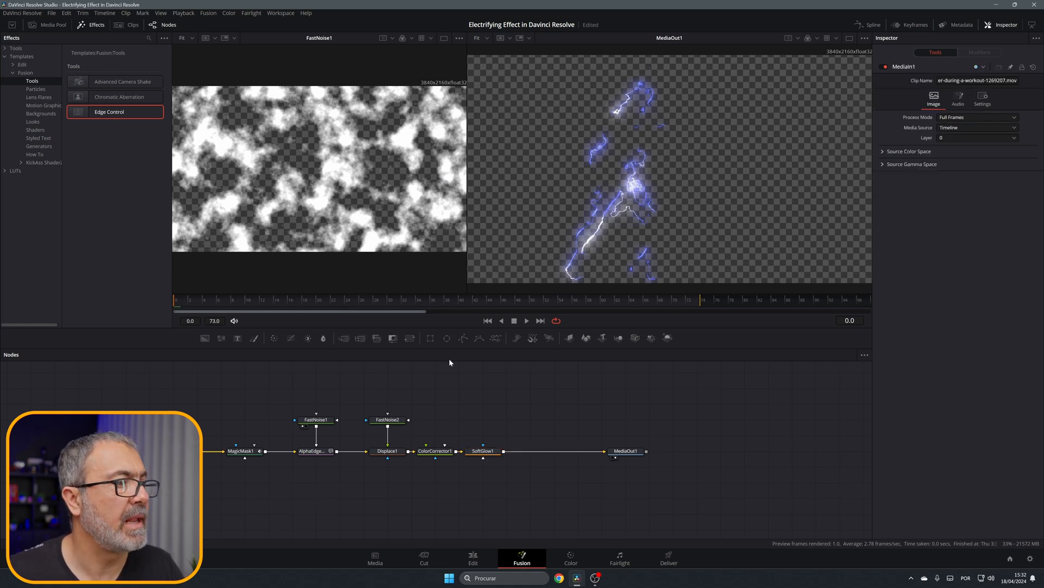
pyautogui.moveTo(344, 338); pyautogui.dragTo(527, 511)
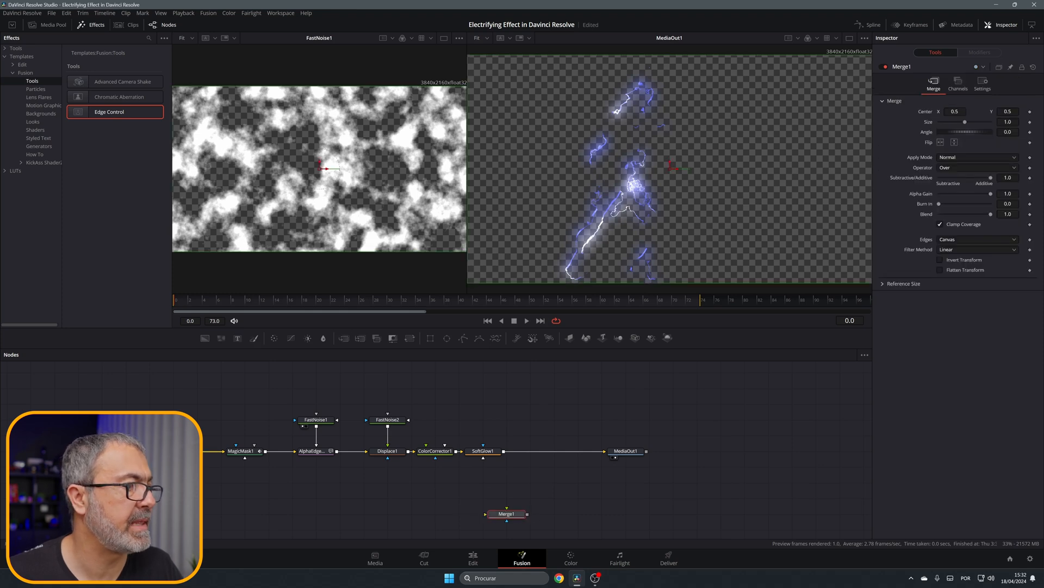
pyautogui.moveTo(171, 451); pyautogui.dragTo(501, 514)
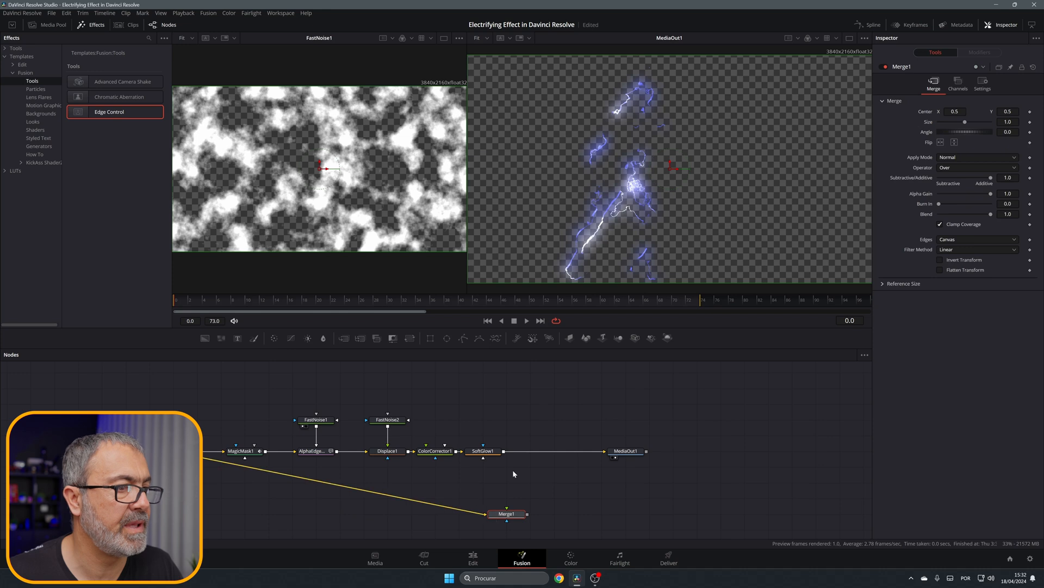
pyautogui.moveTo(504, 451); pyautogui.dragTo(507, 508)
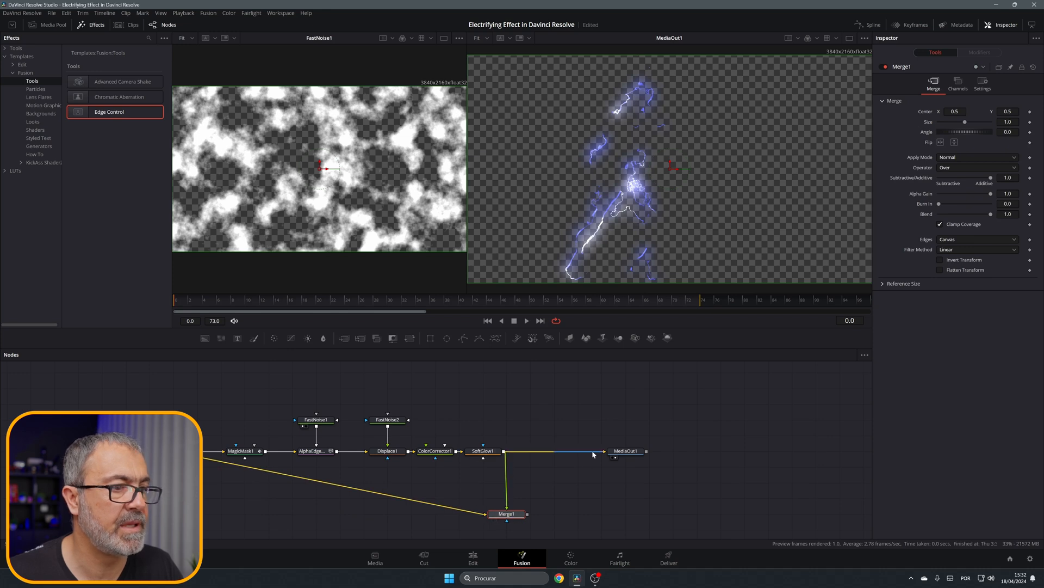
pyautogui.moveTo(594, 454); pyautogui.dragTo(623, 519)
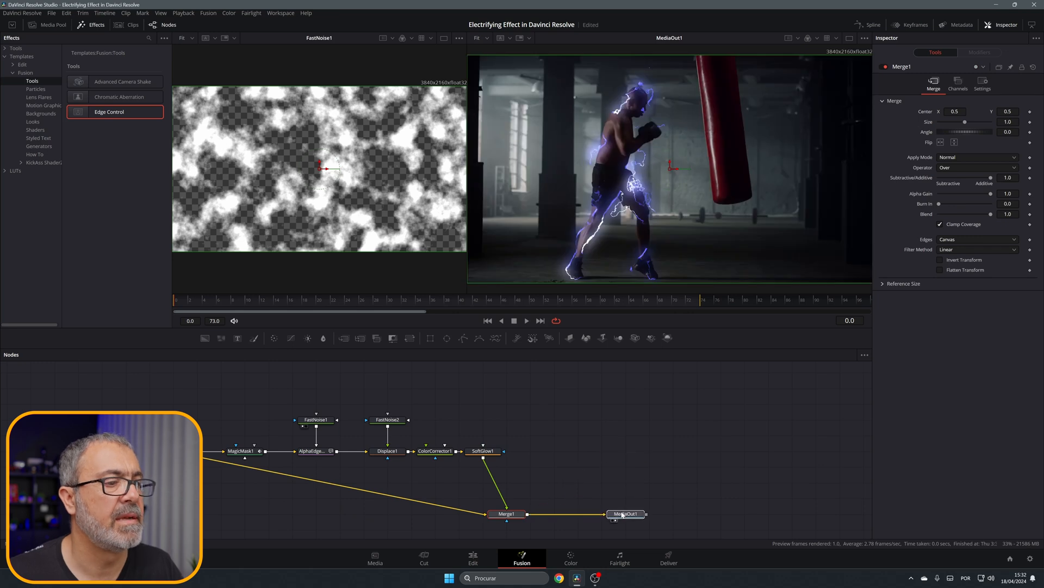
# - Route the MediaIn1 connection through a pipe router level with Merge1, and play the composite up to frame 38
pyautogui.keyDown('ctrl'); pyautogui.click(334, 488); pyautogui.keyUp('ctrl')
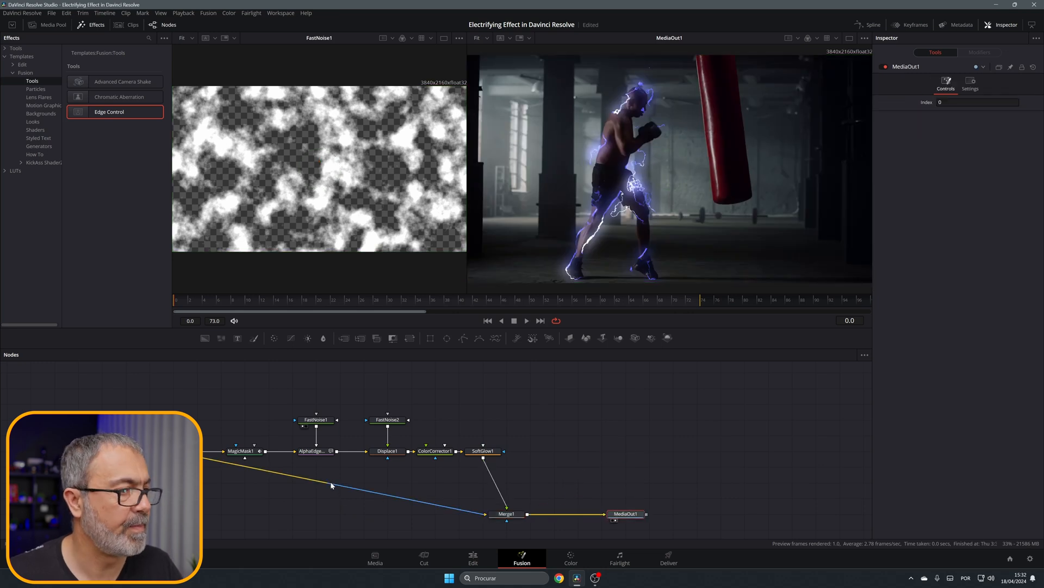
pyautogui.moveTo(334, 489); pyautogui.dragTo(243, 518)
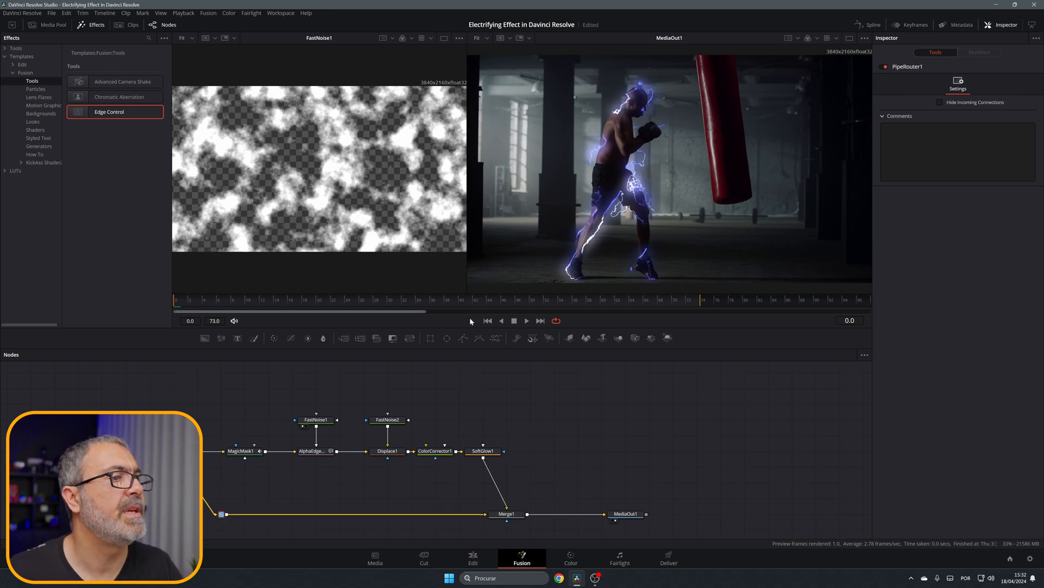
pyautogui.click(528, 320)
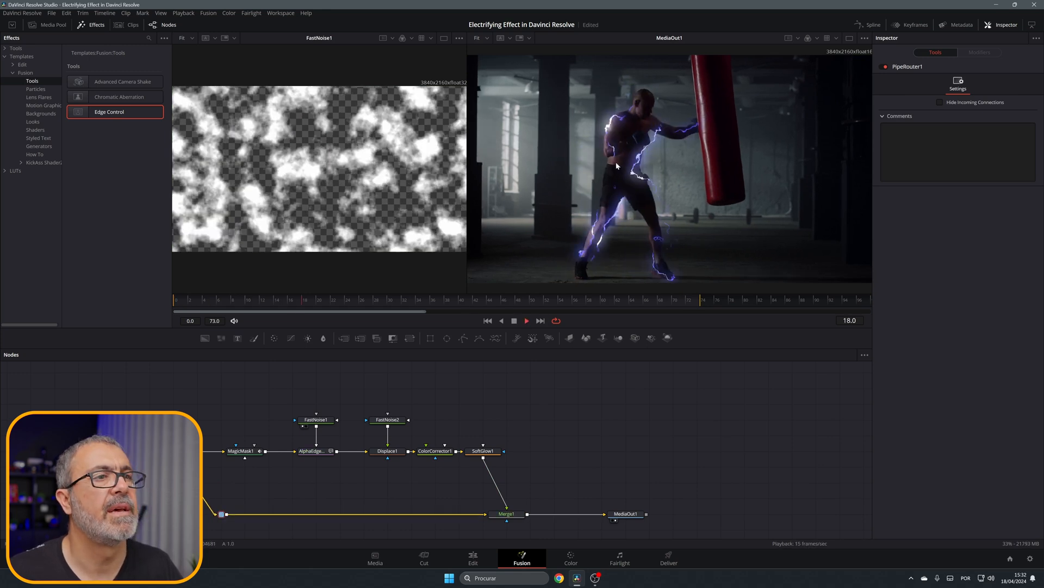
pyautogui.click(514, 321)
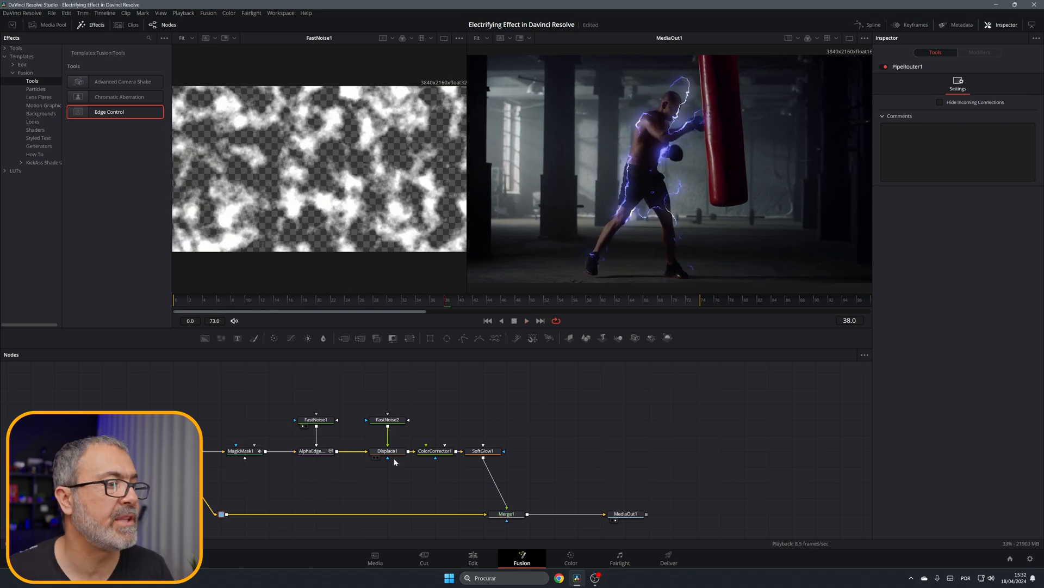